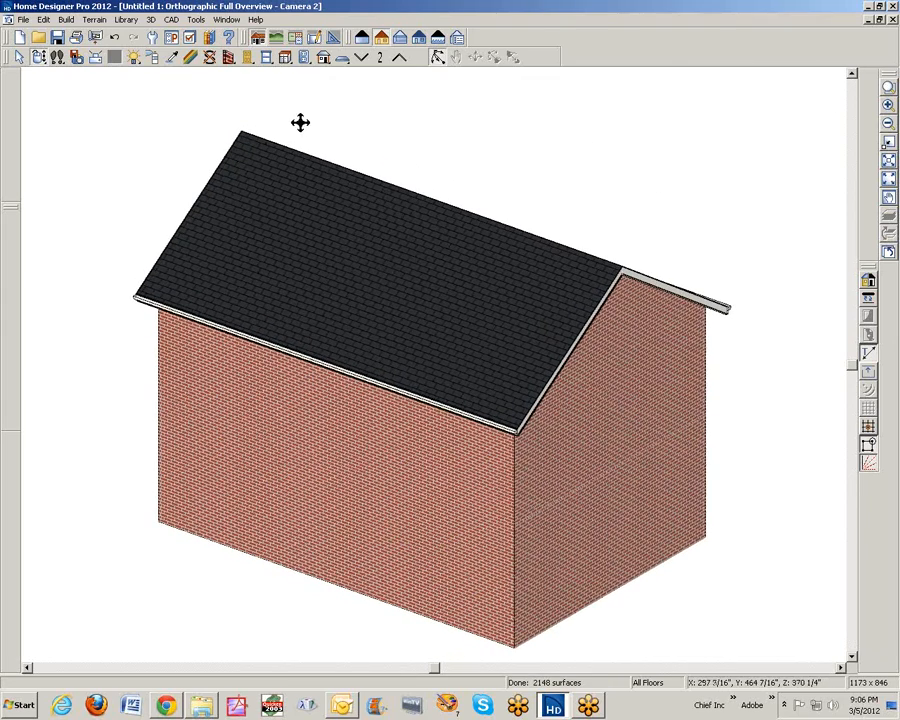
# Step: Place three windows along the upper floor of the house's long front wall, one near each end and one between
pyautogui.click(263, 60)
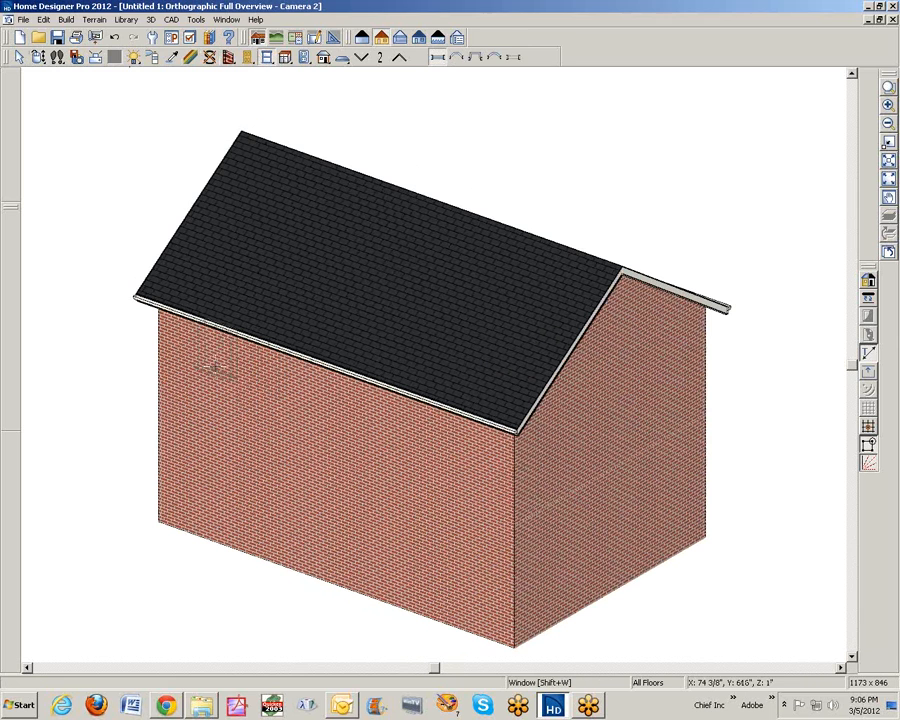
pyautogui.click(216, 362)
pyautogui.click(318, 385)
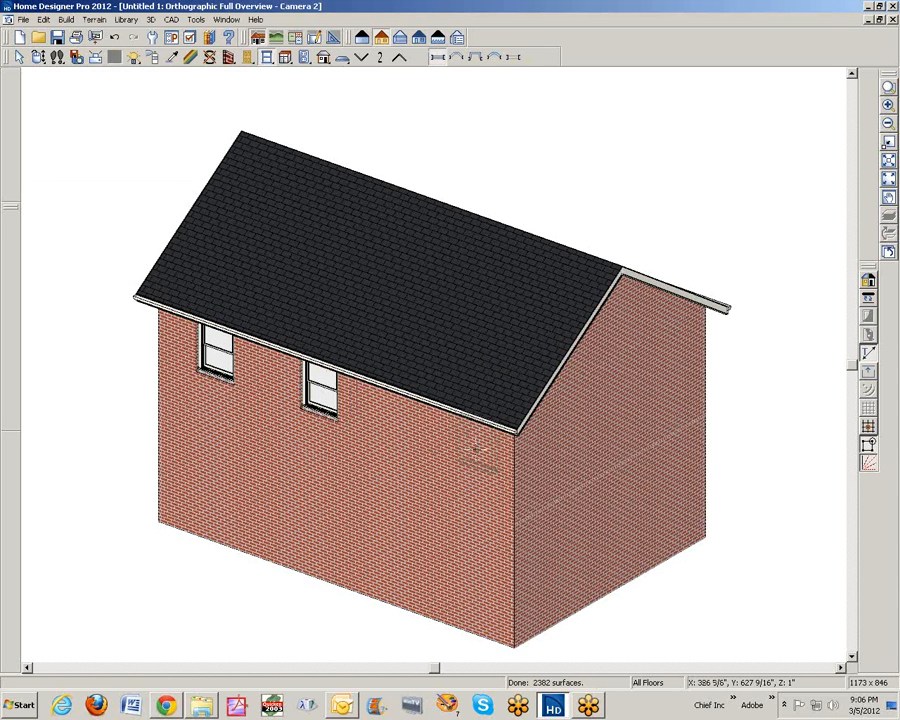
pyautogui.click(474, 448)
# Step: Add two pairs of side-by-side windows to the ground floor of the front wall
pyautogui.click(220, 494)
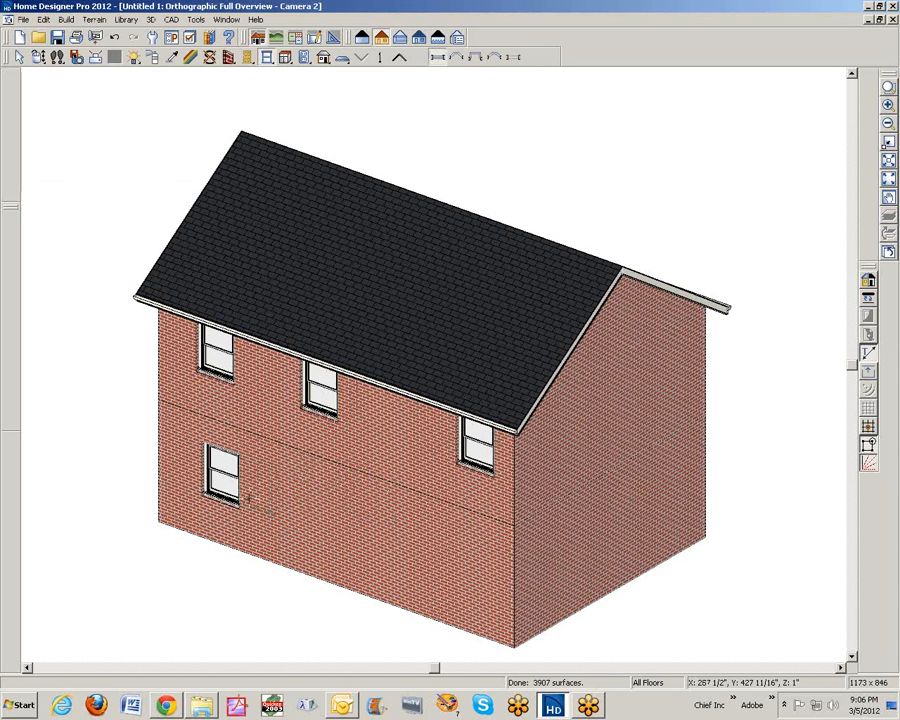
pyautogui.click(248, 499)
pyautogui.click(419, 562)
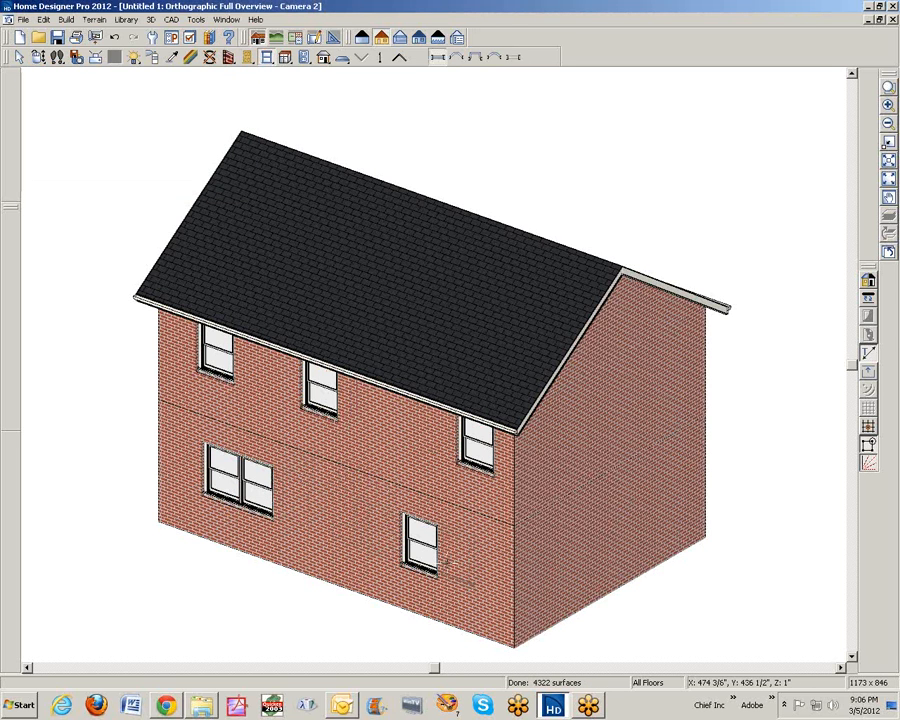
pyautogui.click(447, 560)
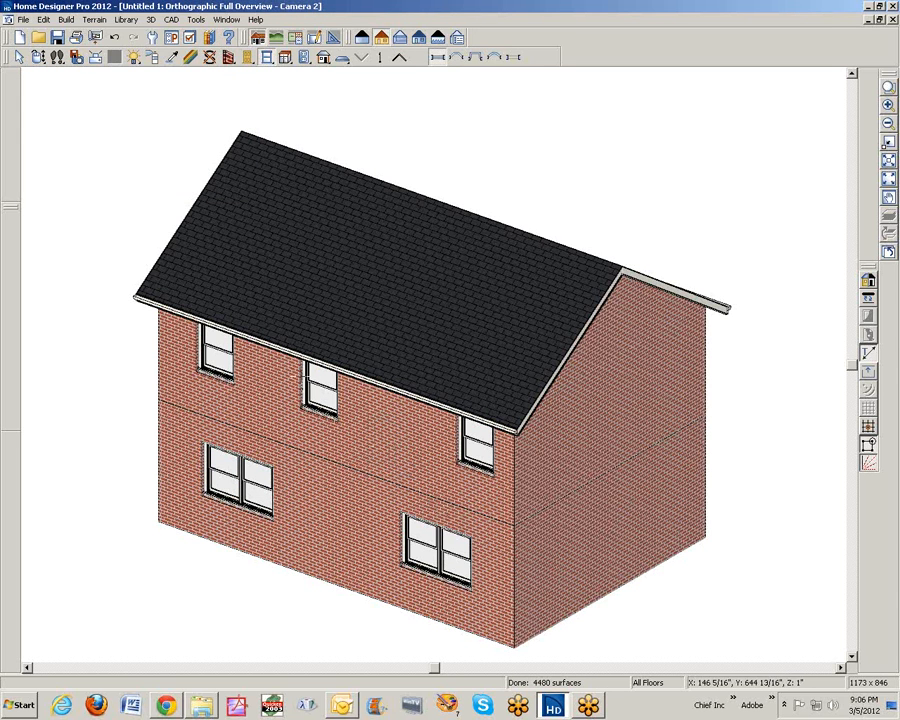
# Step: Place a hinged entry door between the two ground-floor window pairs
pyautogui.click(246, 60)
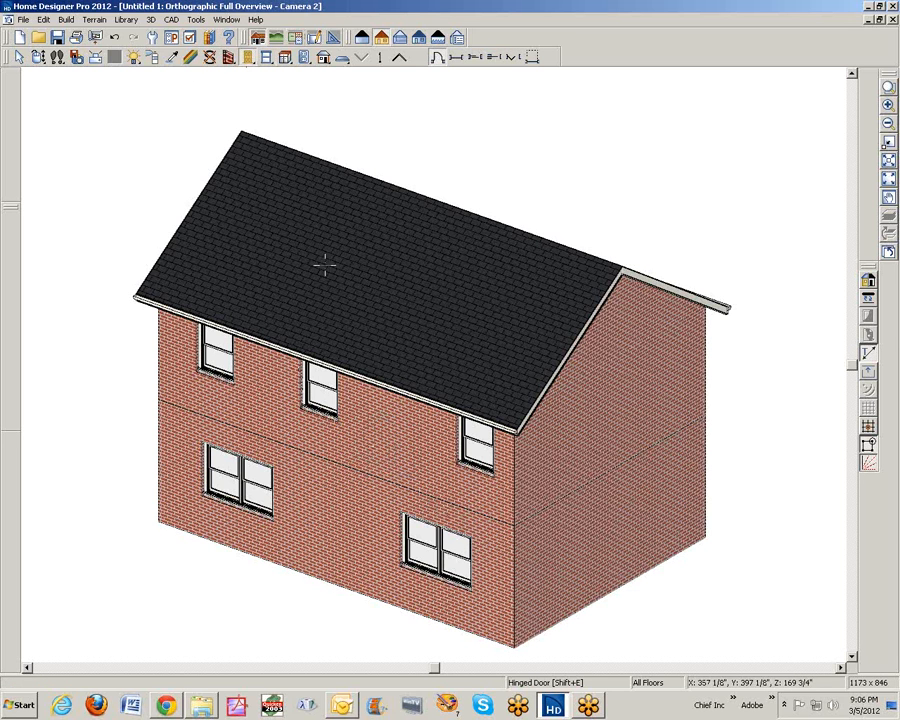
pyautogui.click(325, 548)
pyautogui.press('space')
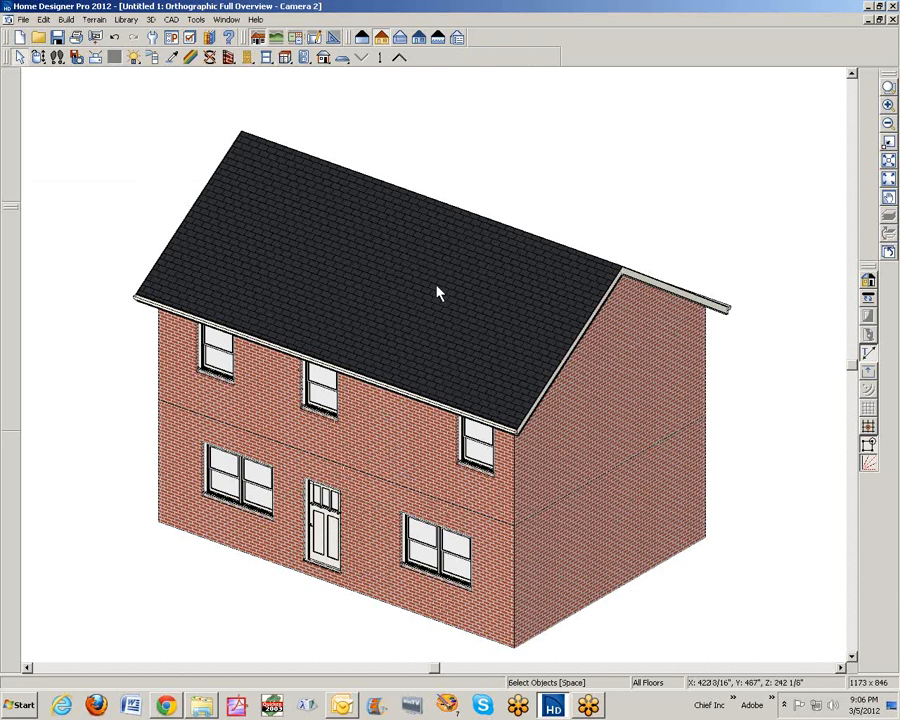
# Step: Close the orthographic overview and select the three upper-floor windows in the front elevation
pyautogui.click(893, 20)
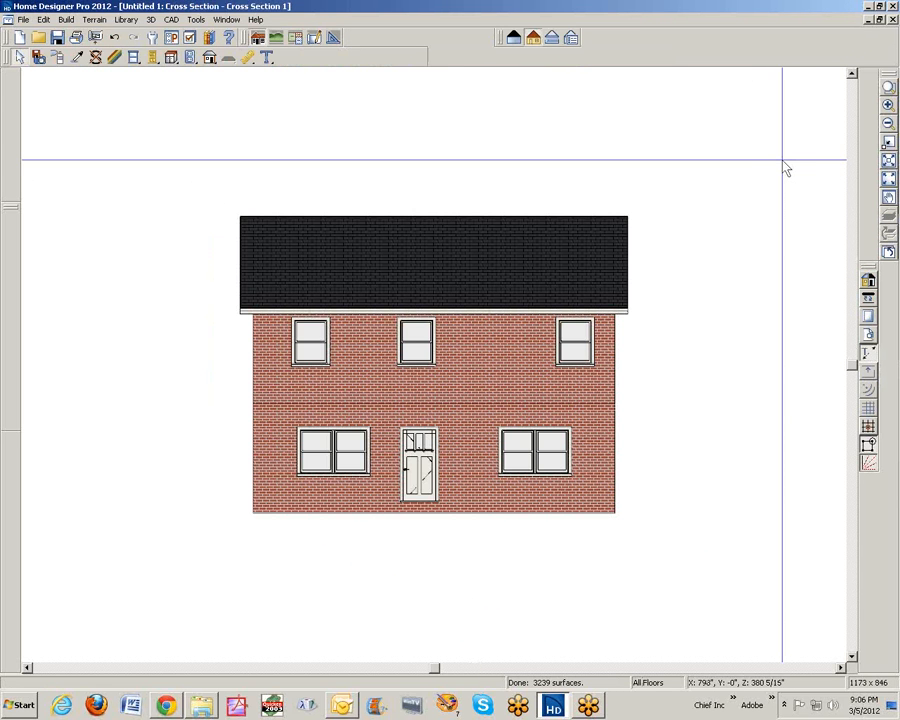
pyautogui.click(889, 161)
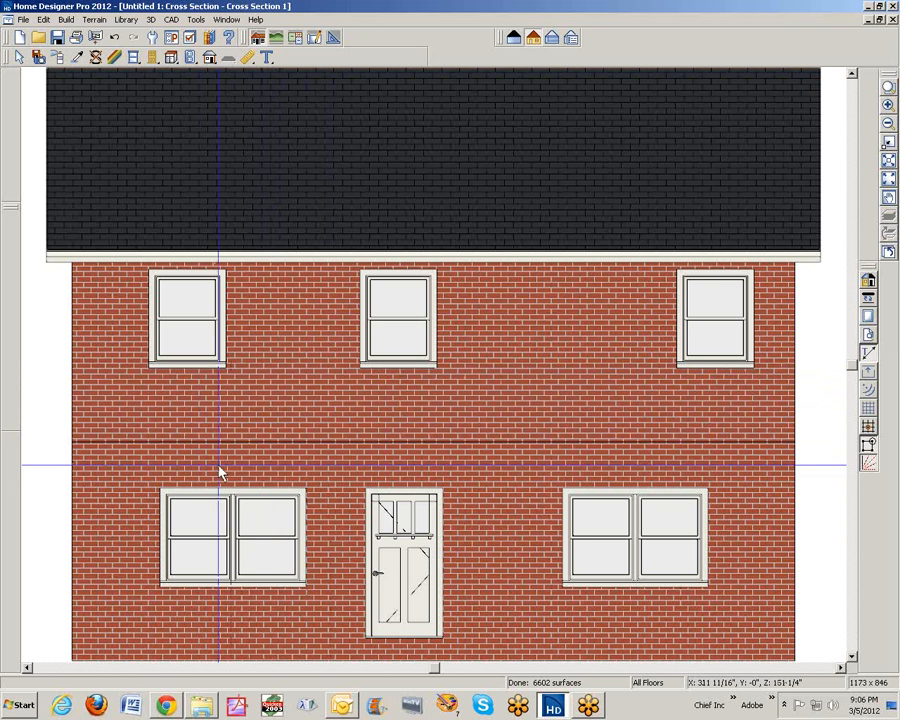
pyautogui.click(187, 337)
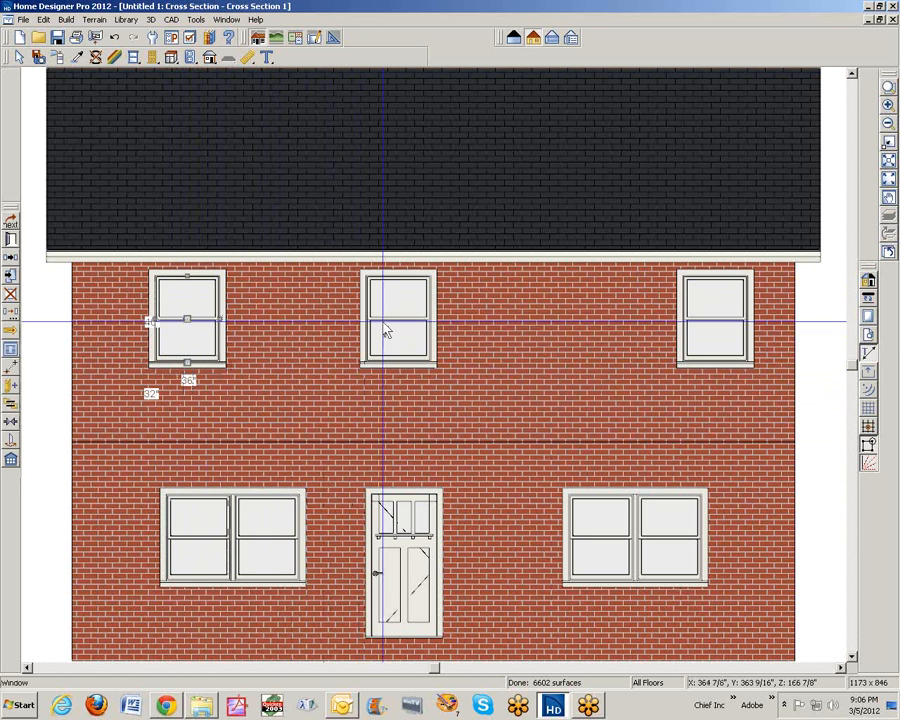
pyautogui.keyDown('shift'); pyautogui.click(405, 322); pyautogui.keyUp('shift')
pyautogui.keyDown('shift'); pyautogui.click(729, 341); pyautogui.keyUp('shift')
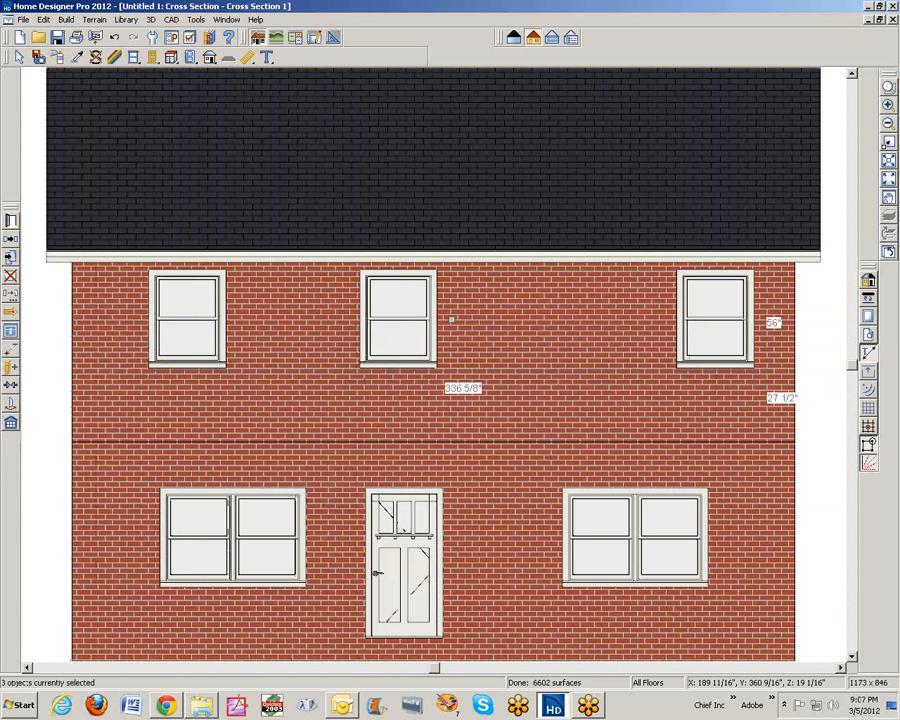
# Step: Set the exterior casing width of the three upper-floor windows to 1 7/8"
pyautogui.click(11, 221)
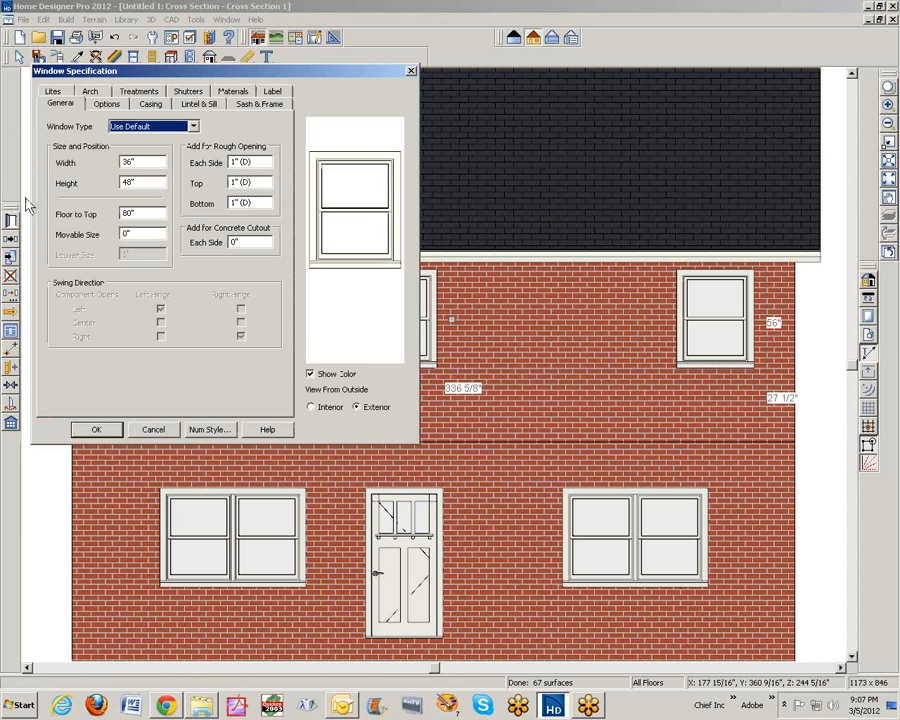
pyautogui.click(151, 104)
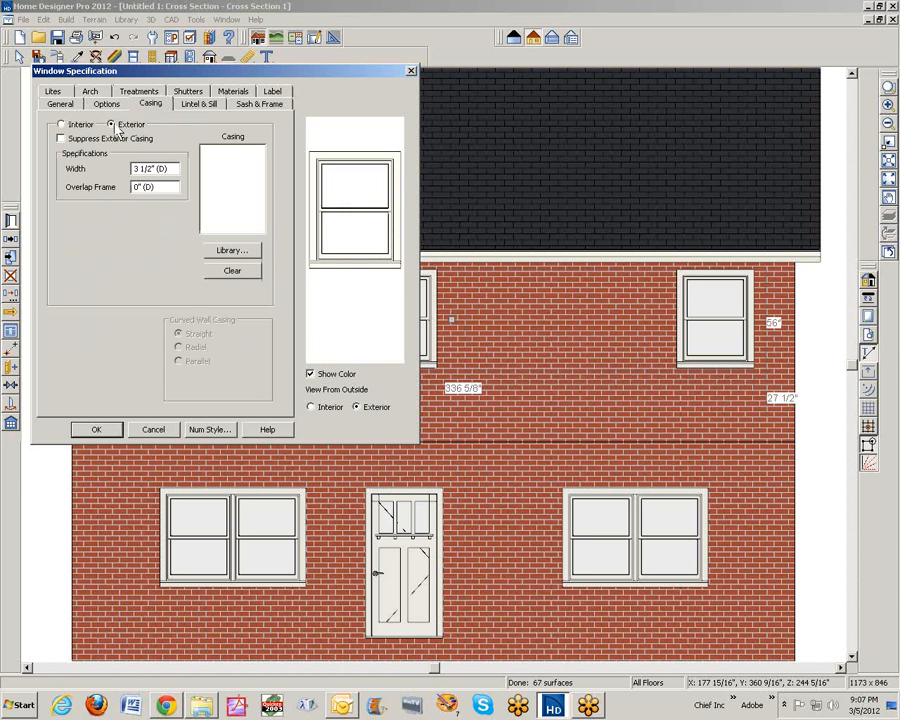
pyautogui.click(61, 139)
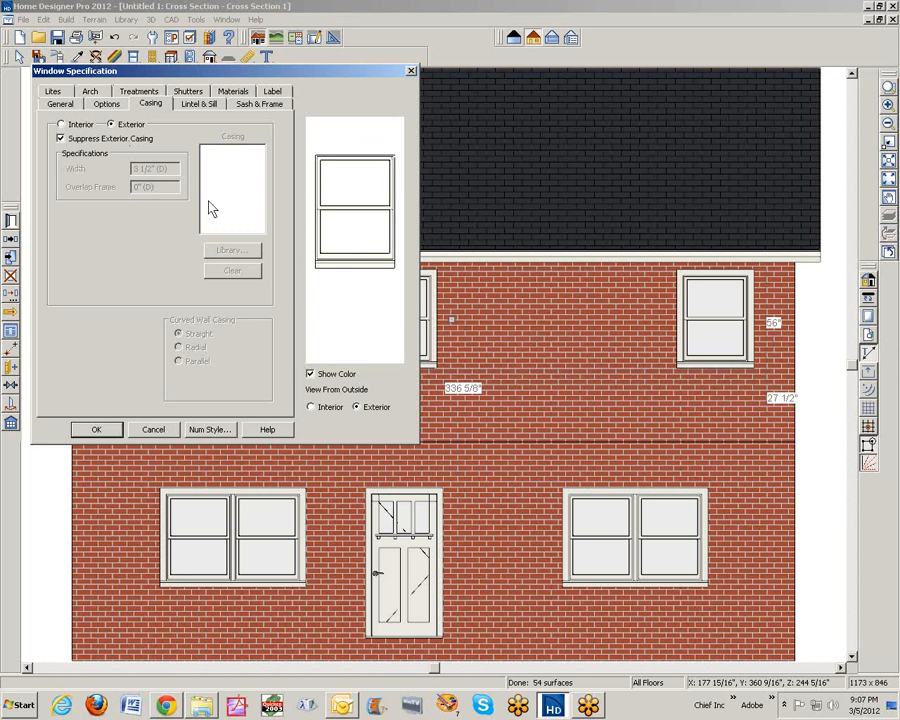
pyautogui.click(70, 142)
pyautogui.moveTo(177, 171); pyautogui.dragTo(122, 173)
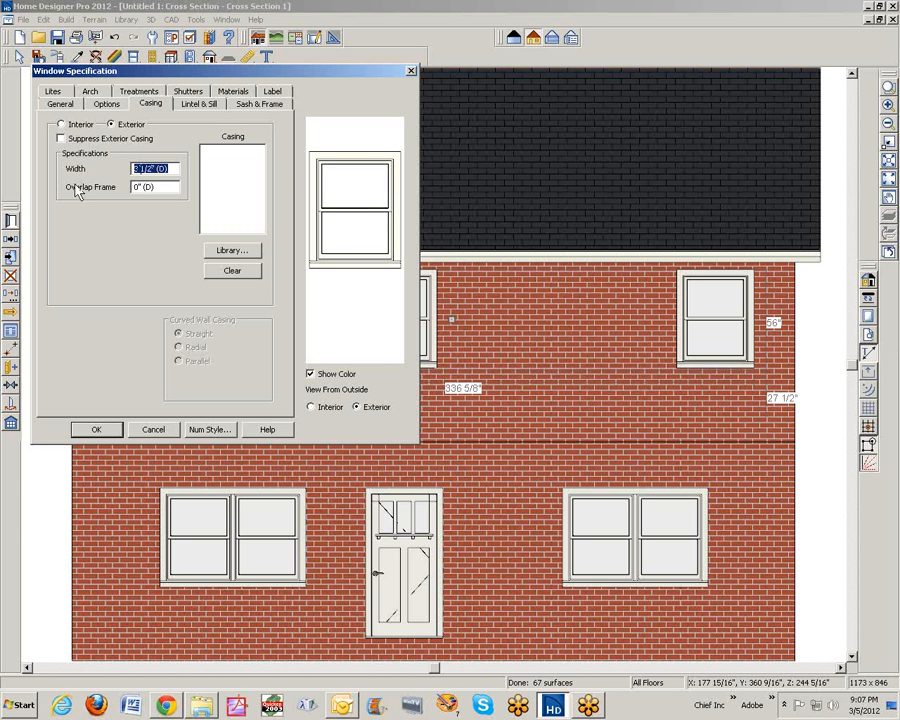
pyautogui.write('1 7/8')
pyautogui.press('Tab')
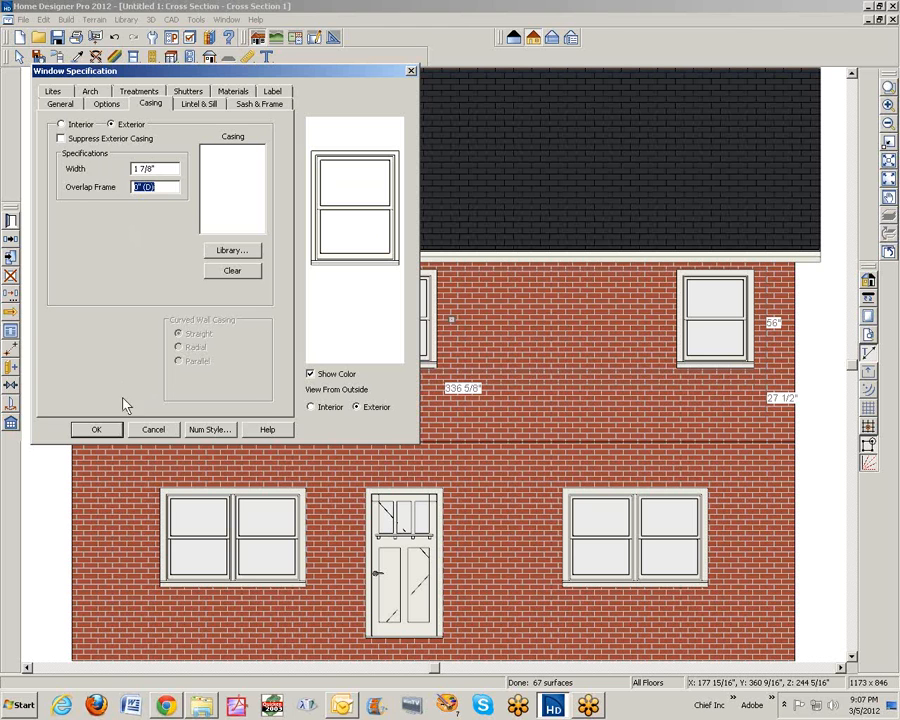
pyautogui.click(98, 432)
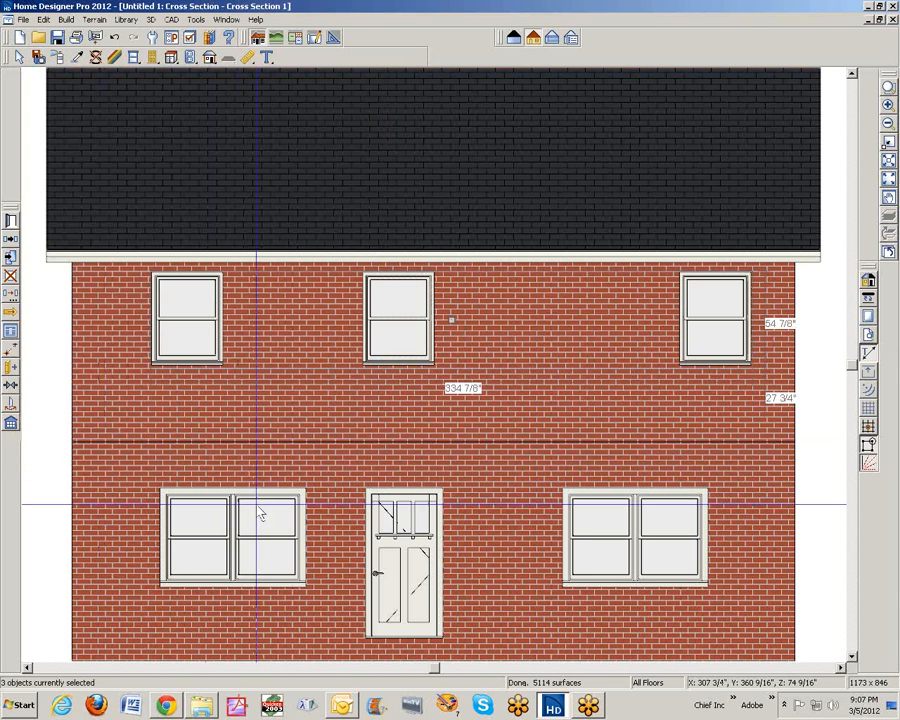
# Step: Suppress the exterior casing on all four ground-floor windows
pyautogui.click(205, 557)
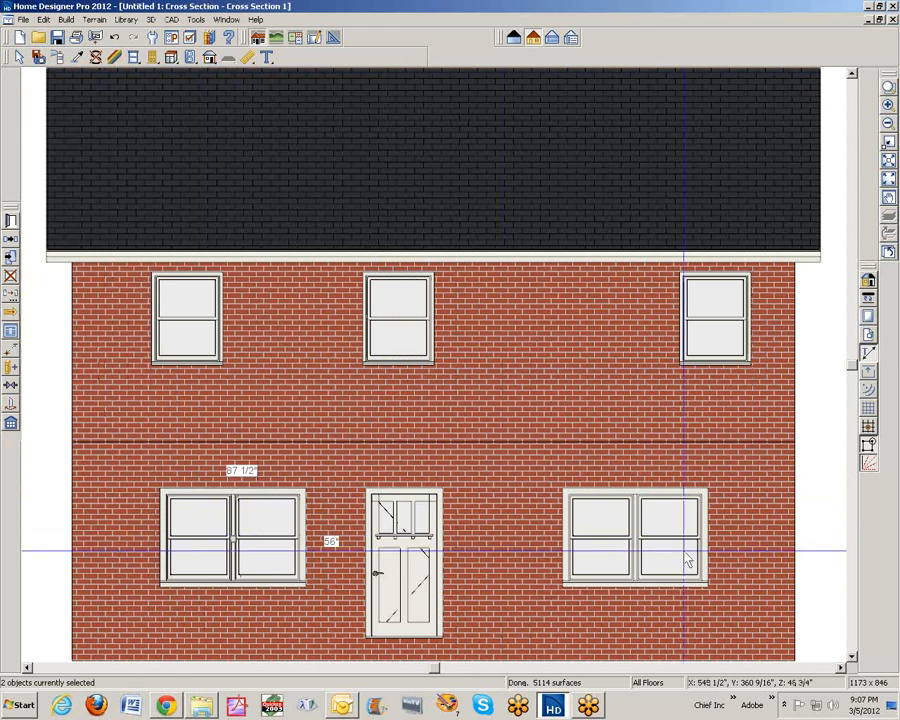
pyautogui.keyDown('shift'); pyautogui.click(630, 560); pyautogui.keyUp('shift')
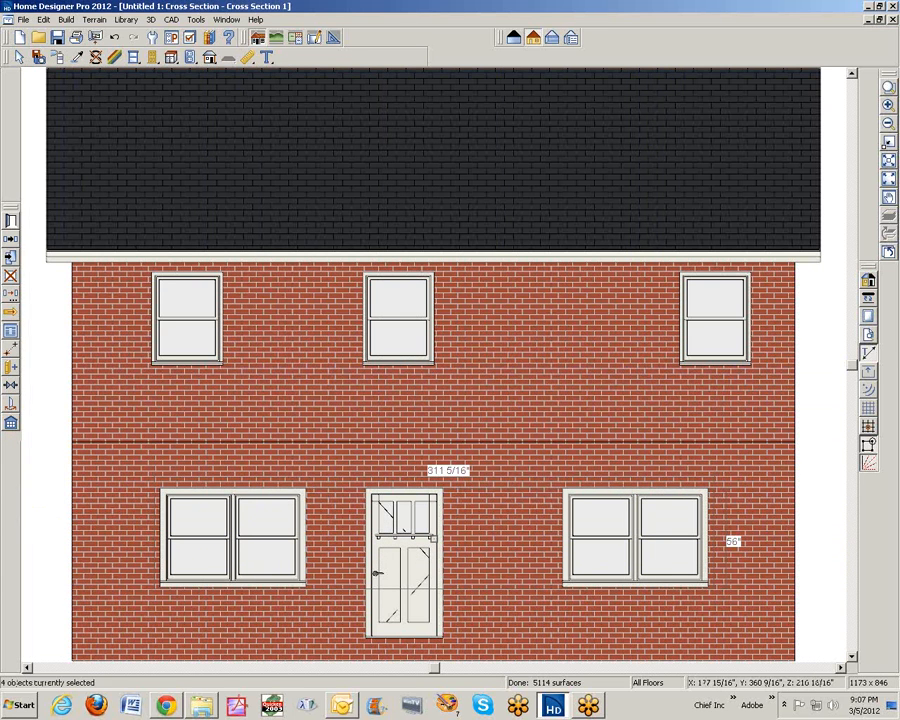
pyautogui.click(12, 224)
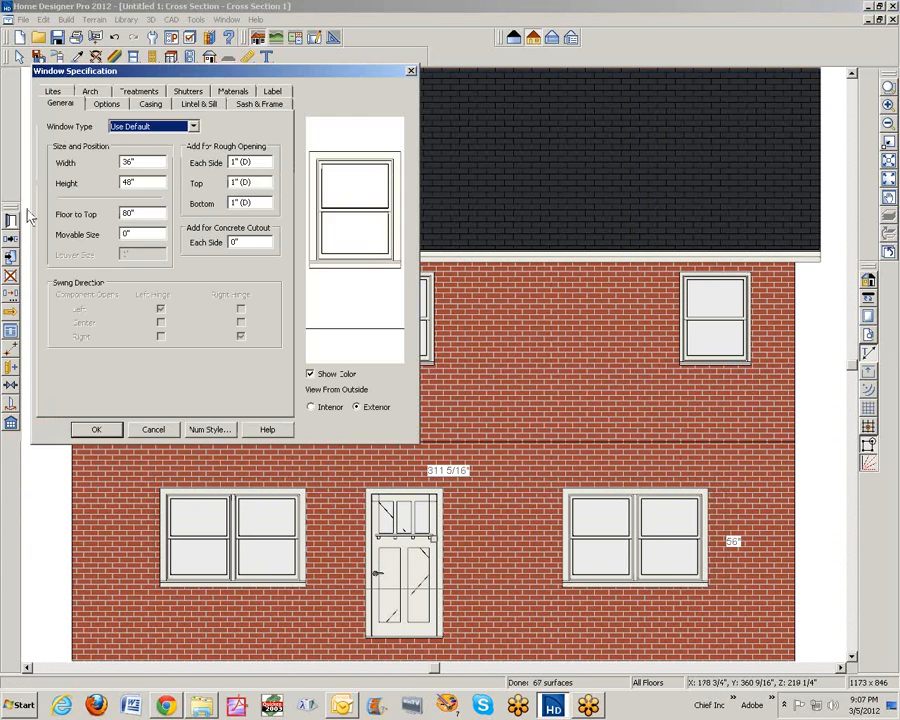
pyautogui.click(150, 104)
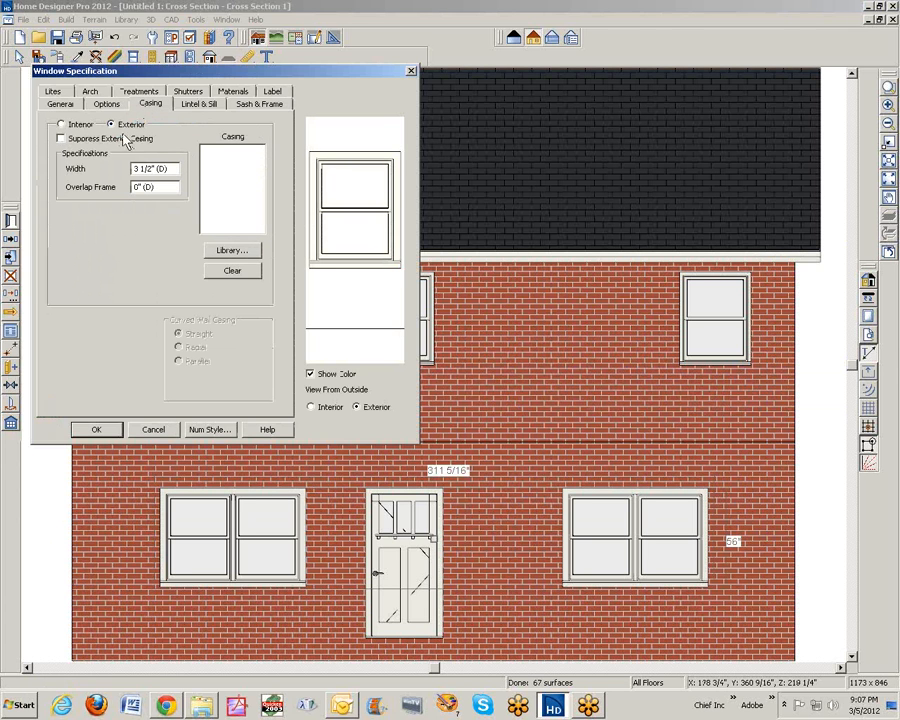
pyautogui.click(67, 142)
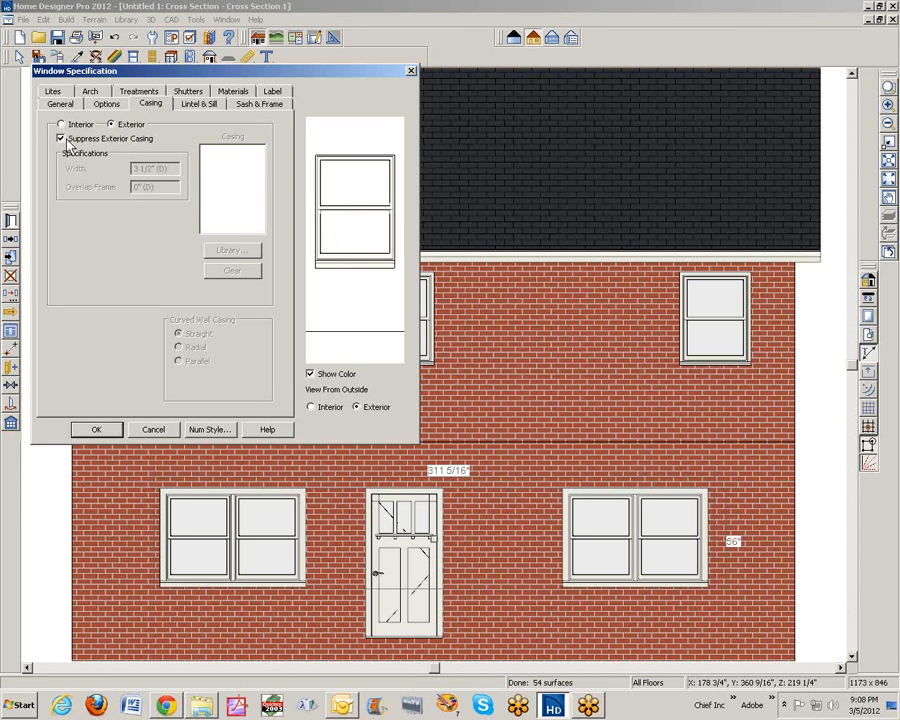
pyautogui.click(97, 430)
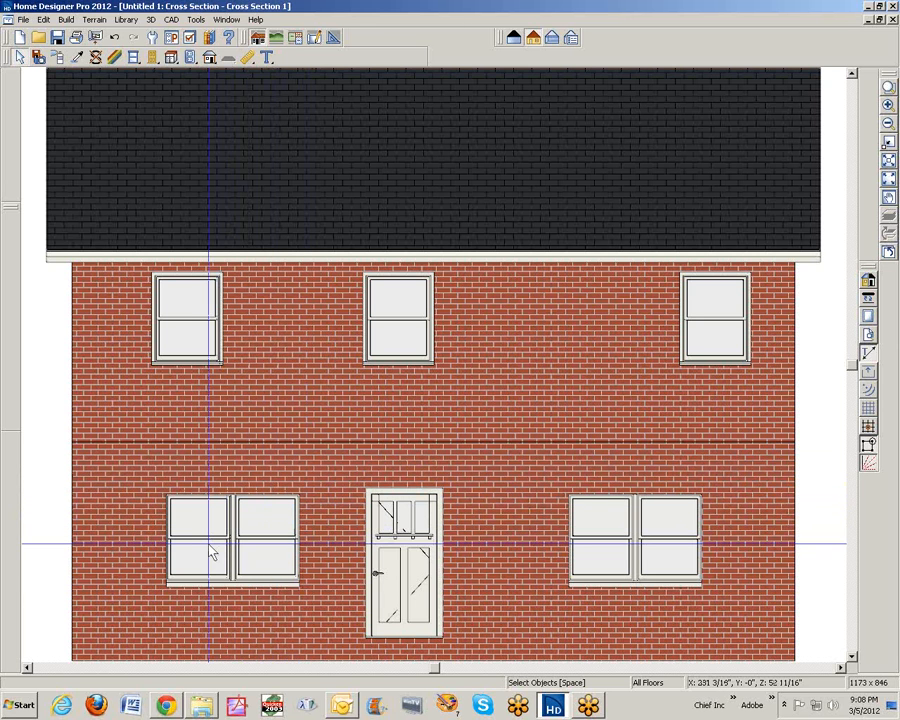
# Step: Turn on an exterior lintel for the four ground-floor windows
pyautogui.click(211, 576)
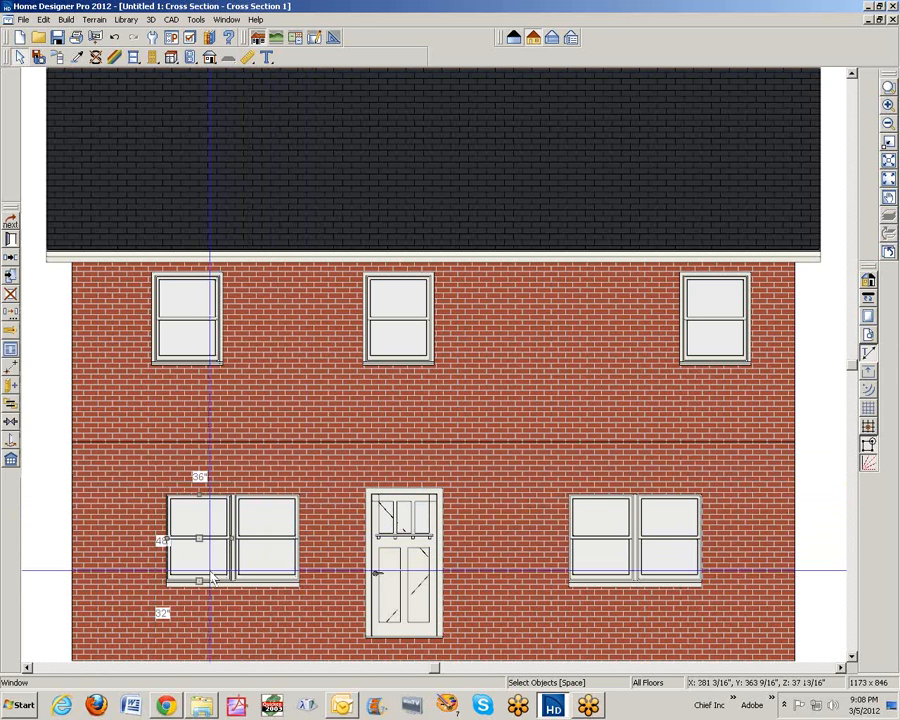
pyautogui.keyDown('shift'); pyautogui.click(258, 553); pyautogui.keyUp('shift')
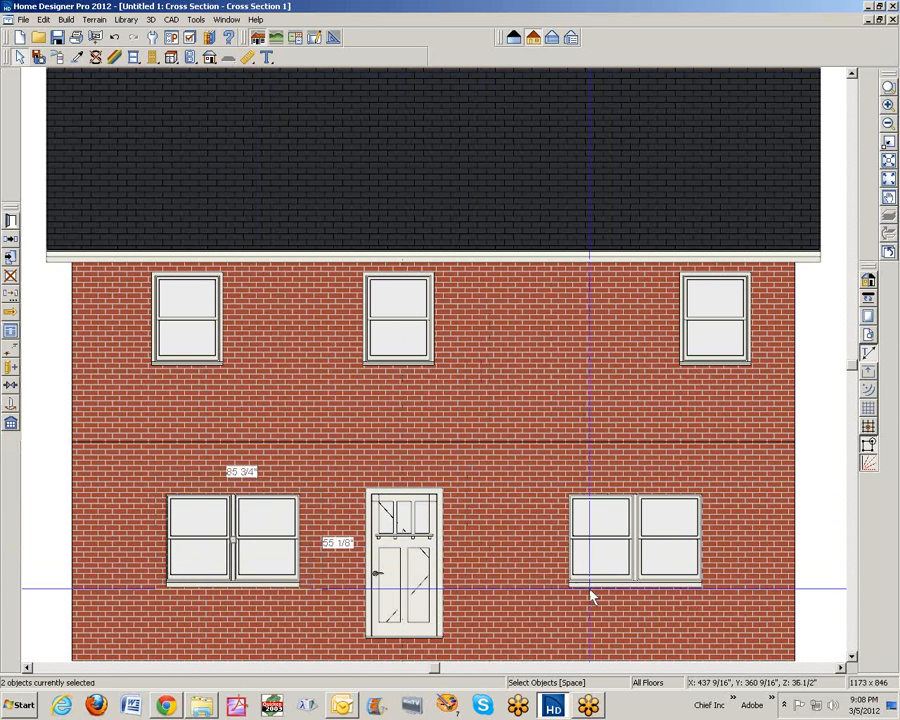
pyautogui.keyDown('shift'); pyautogui.click(612, 561); pyautogui.keyUp('shift')
pyautogui.keyDown('shift'); pyautogui.click(656, 563); pyautogui.keyUp('shift')
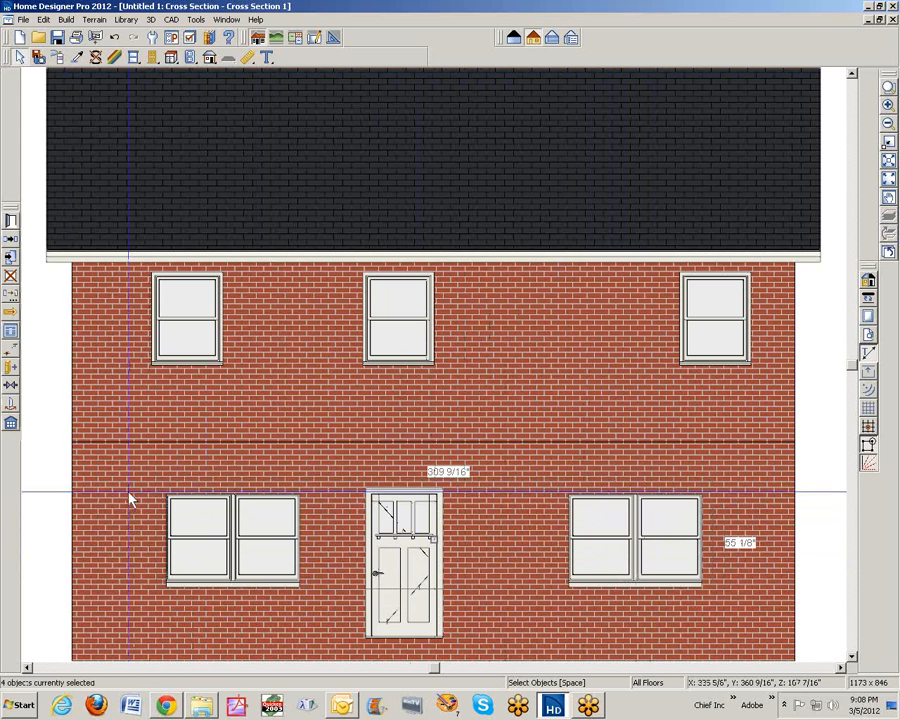
pyautogui.click(11, 221)
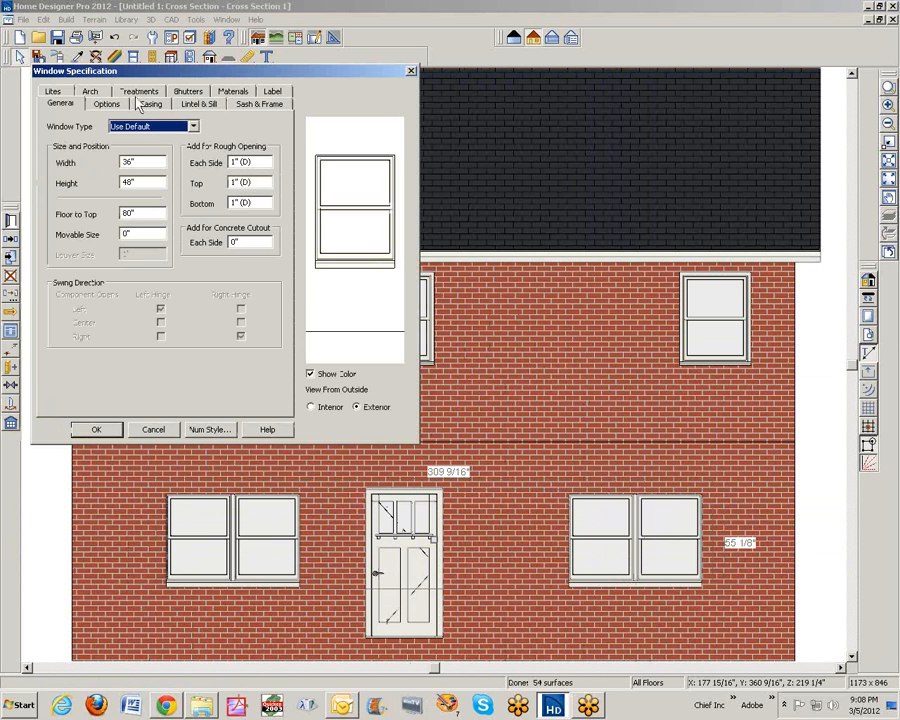
pyautogui.click(202, 106)
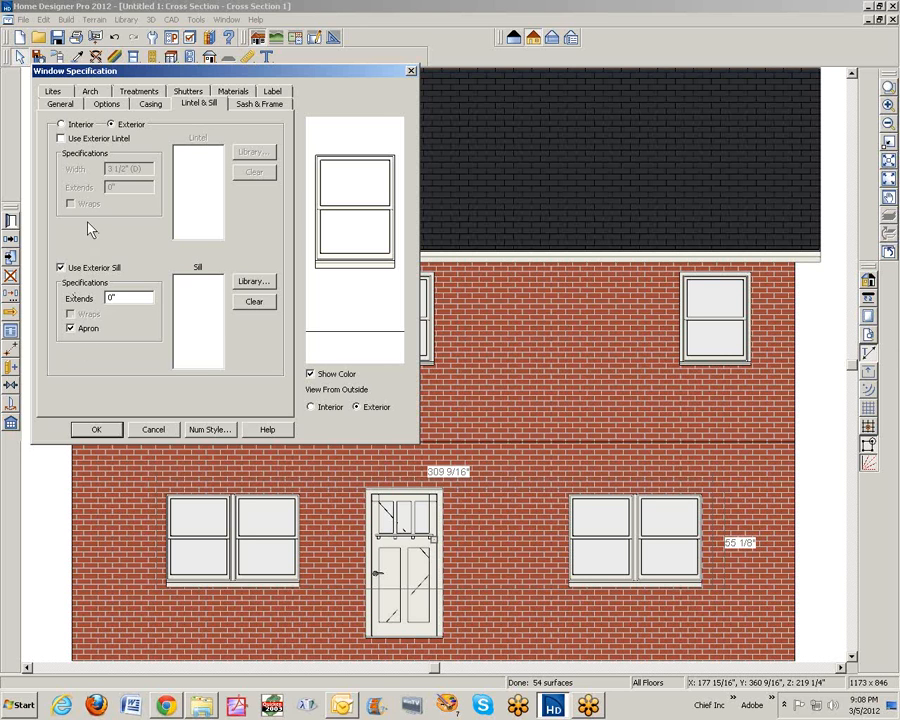
pyautogui.click(61, 138)
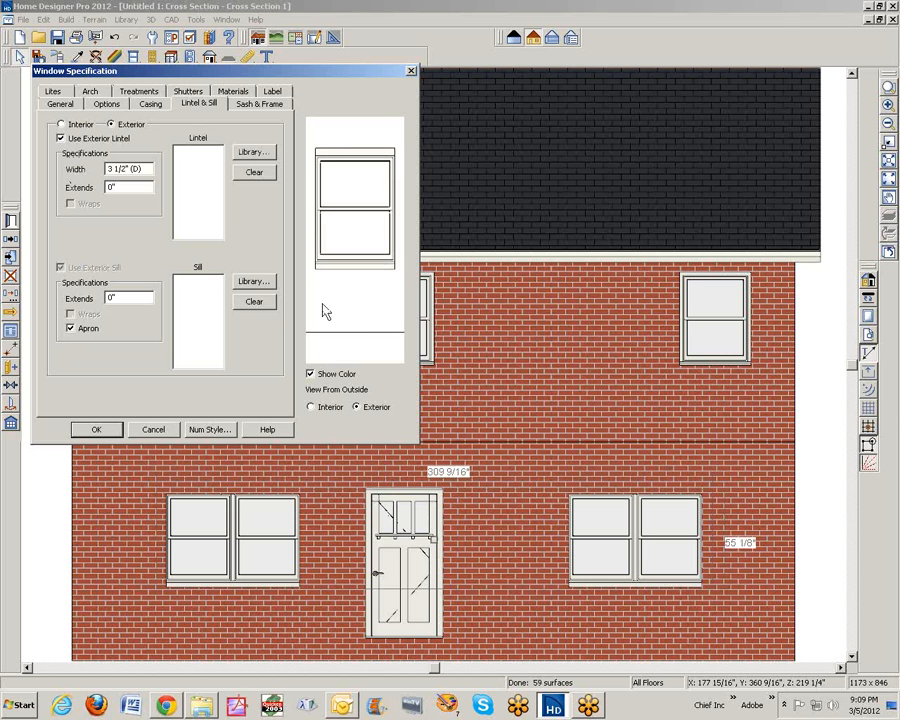
# Step: Browse the library's Edge Molding profiles CA-31, CA-35 and CA-41 for the exterior lintel
pyautogui.click(257, 153)
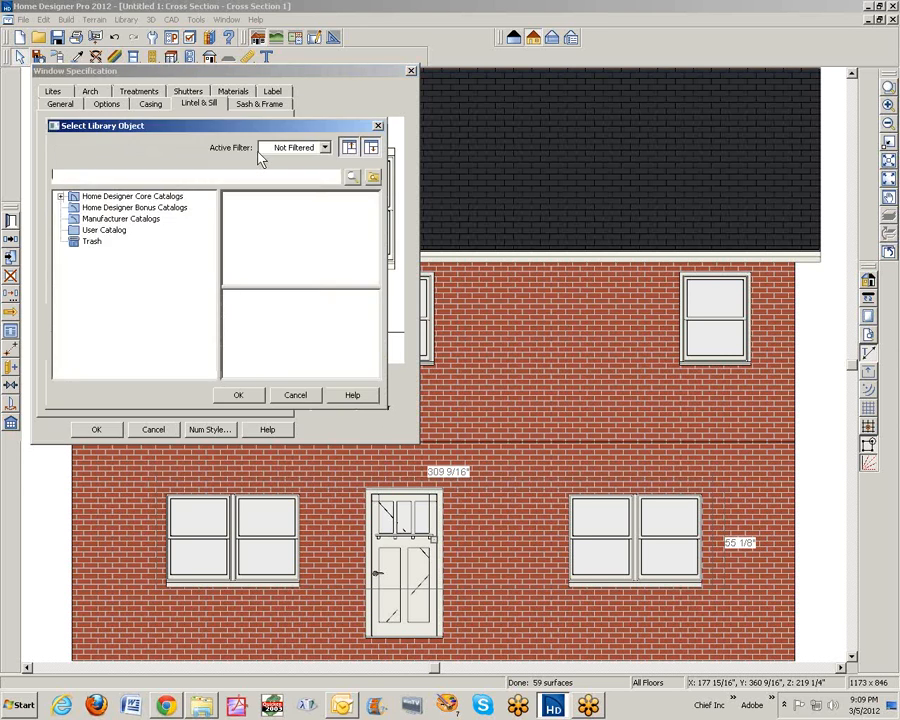
pyautogui.click(60, 197)
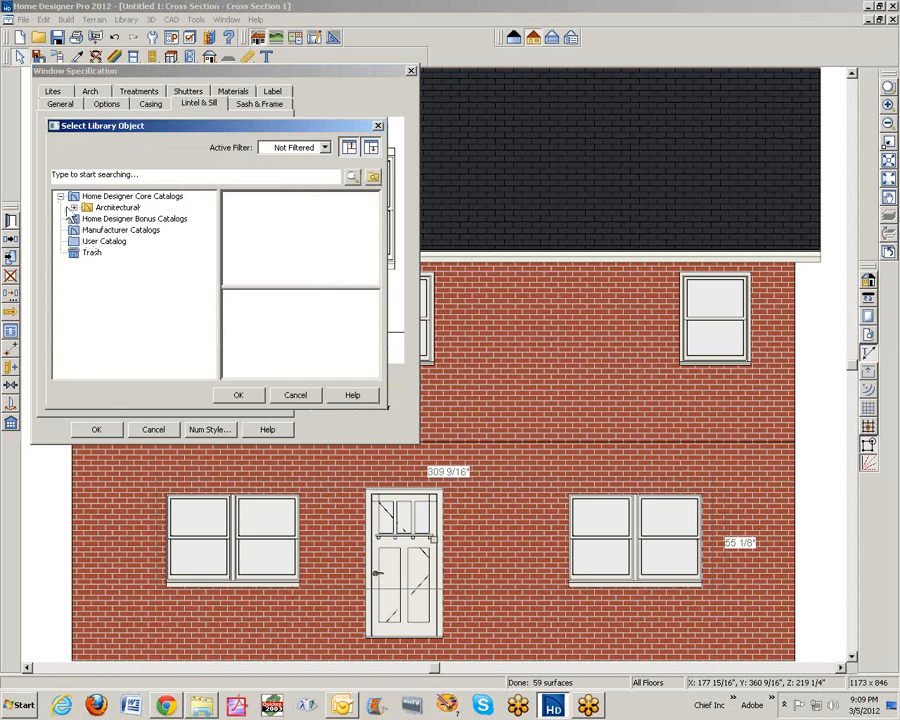
pyautogui.click(73, 207)
pyautogui.click(87, 218)
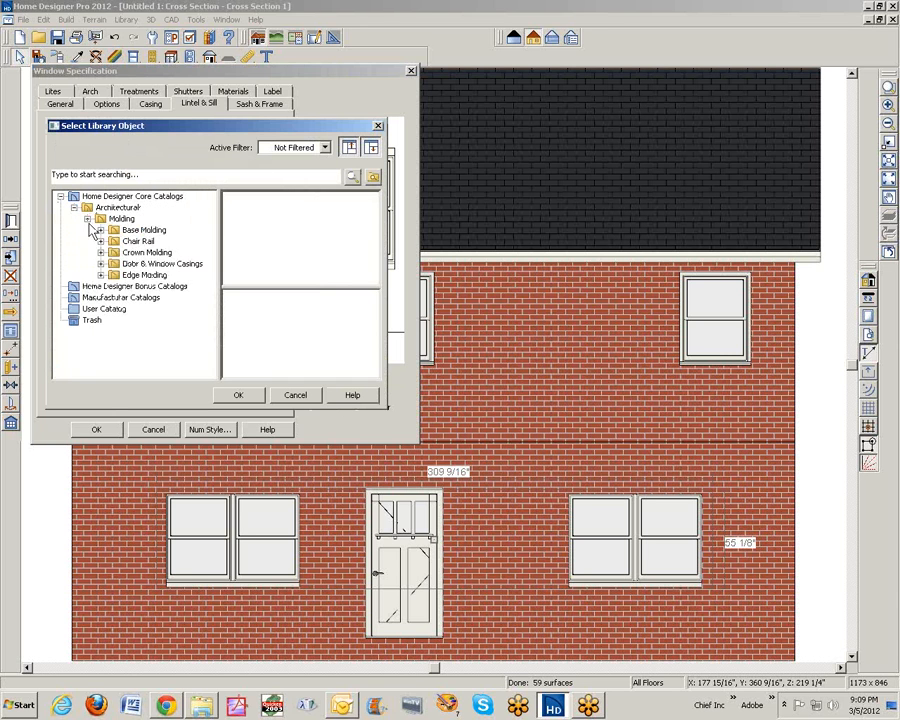
pyautogui.click(101, 275)
pyautogui.click(140, 287)
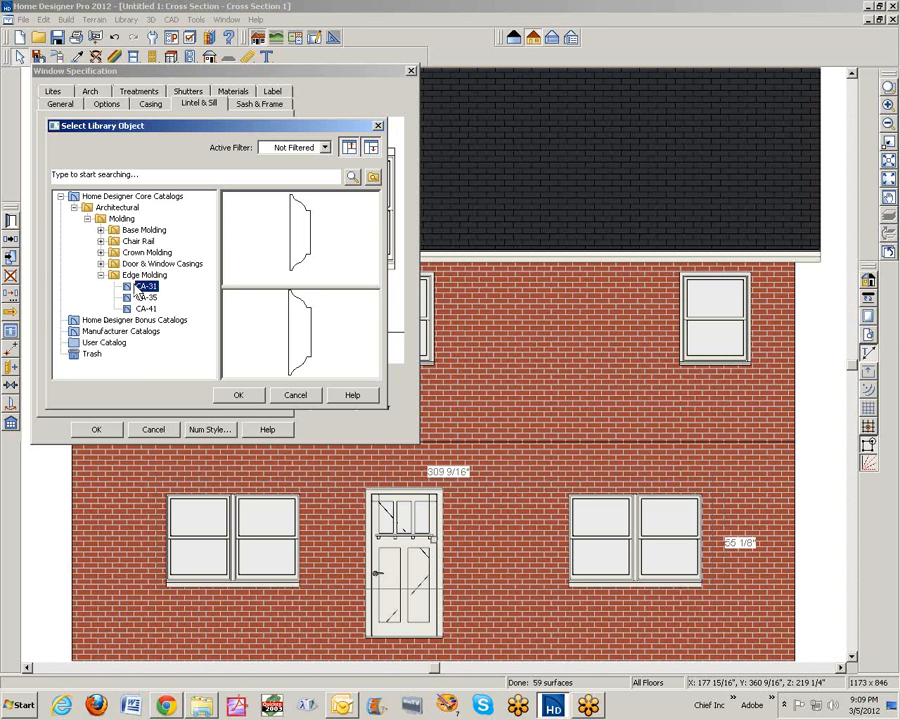
pyautogui.click(145, 297)
pyautogui.click(142, 320)
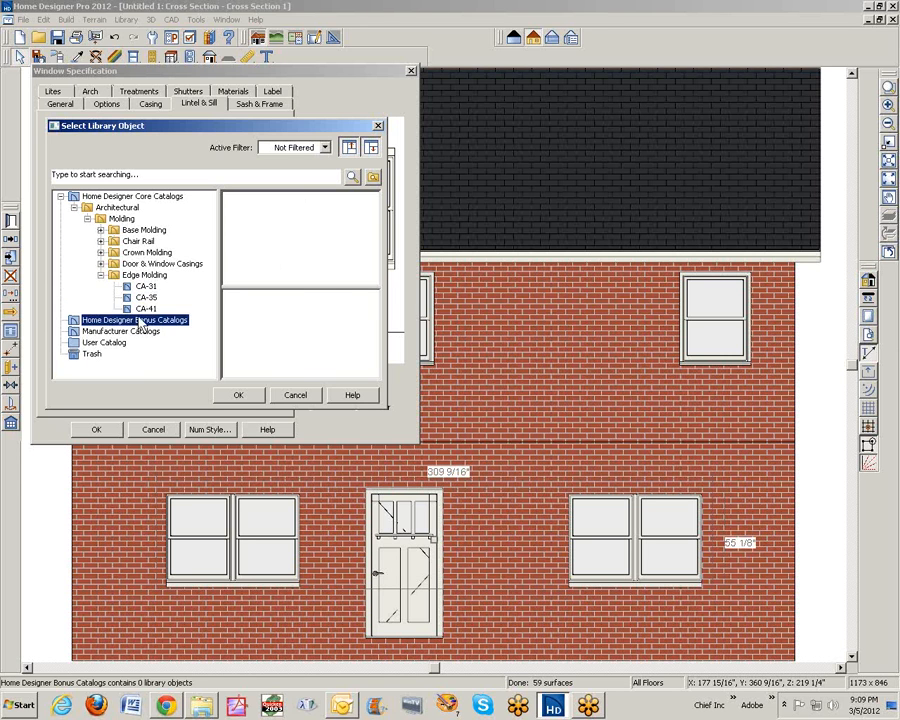
pyautogui.click(146, 309)
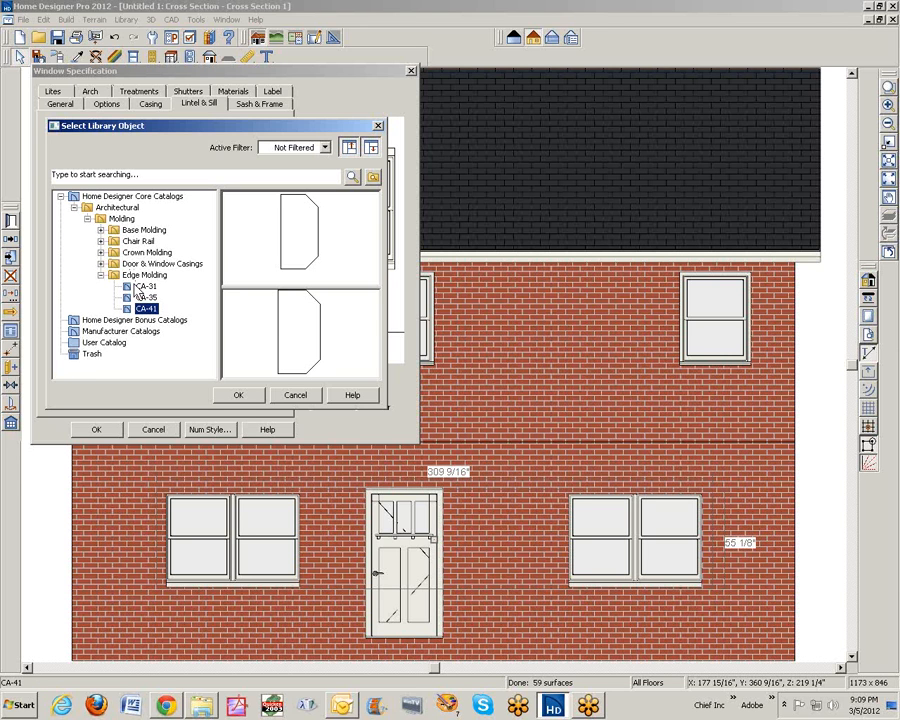
pyautogui.click(100, 275)
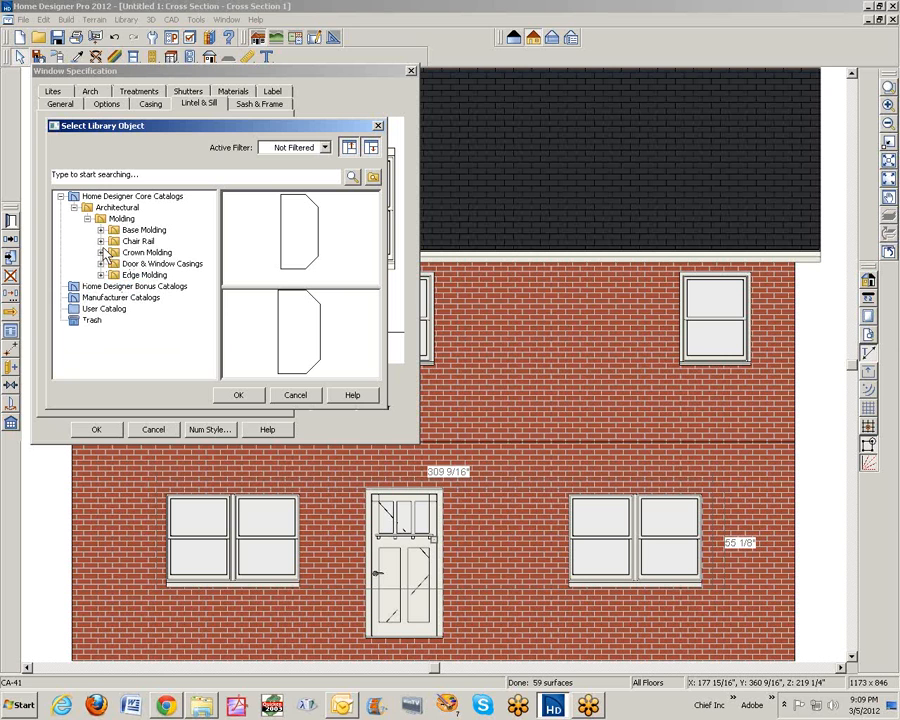
# Step: Compare the Base Molding profiles and assign CA-61 to the exterior lintel of the ground-floor windows
pyautogui.click(100, 231)
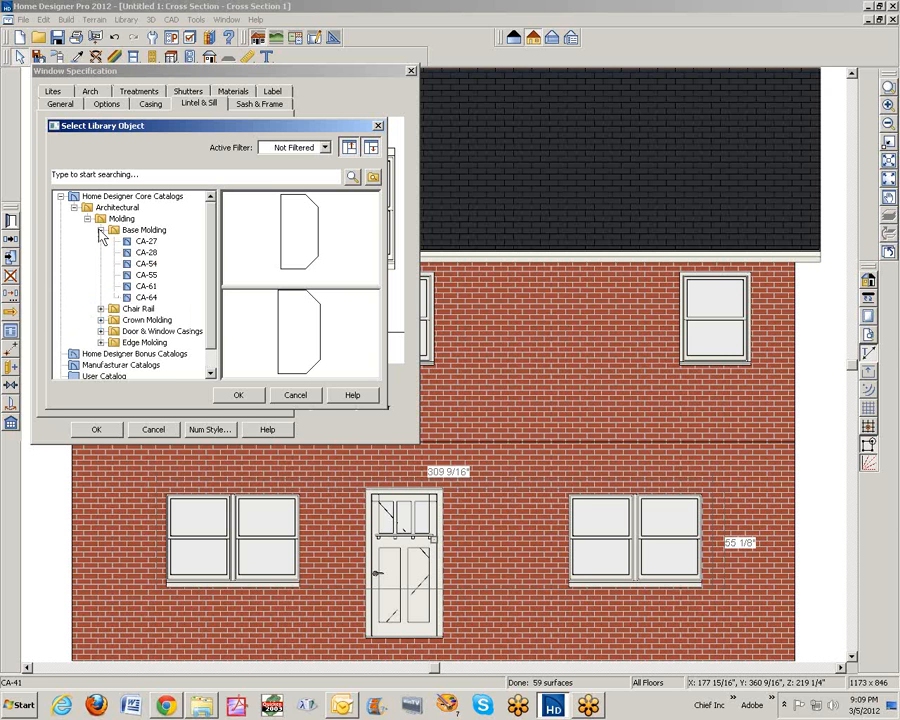
pyautogui.click(145, 231)
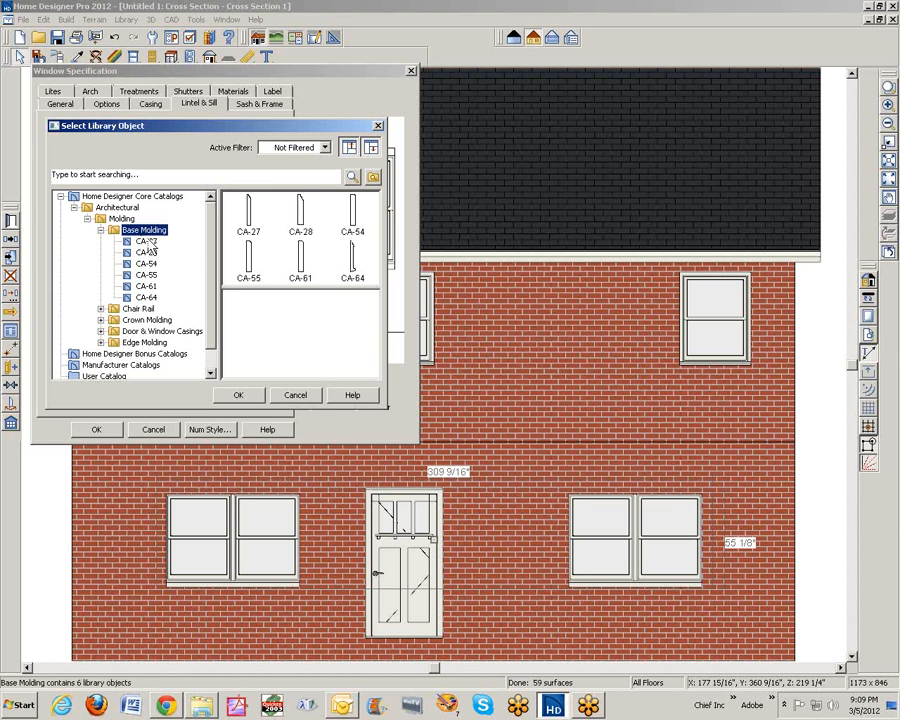
pyautogui.click(358, 215)
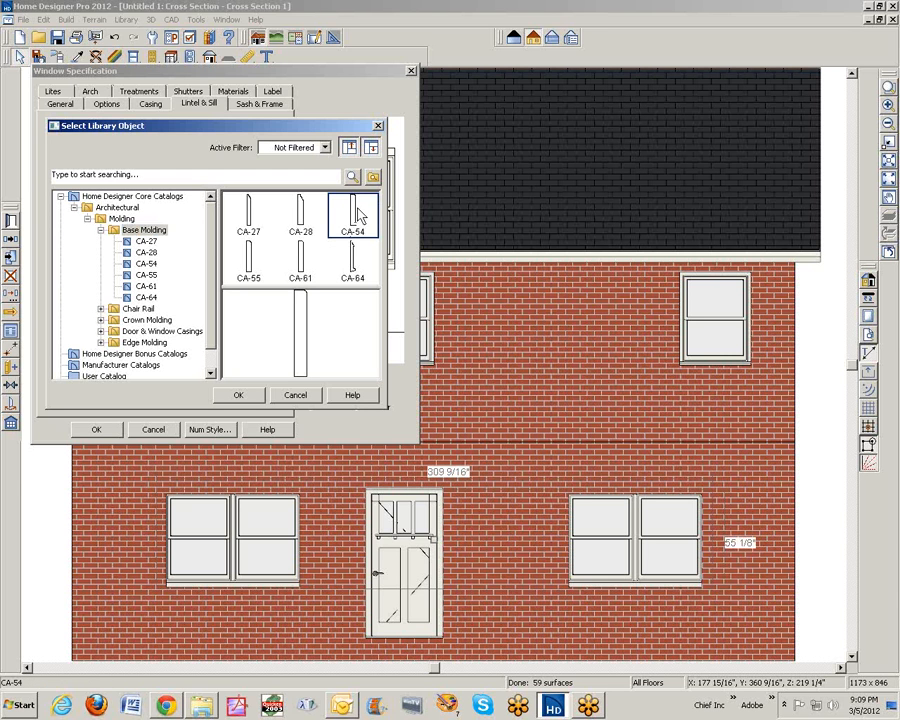
pyautogui.click(248, 262)
pyautogui.click(302, 258)
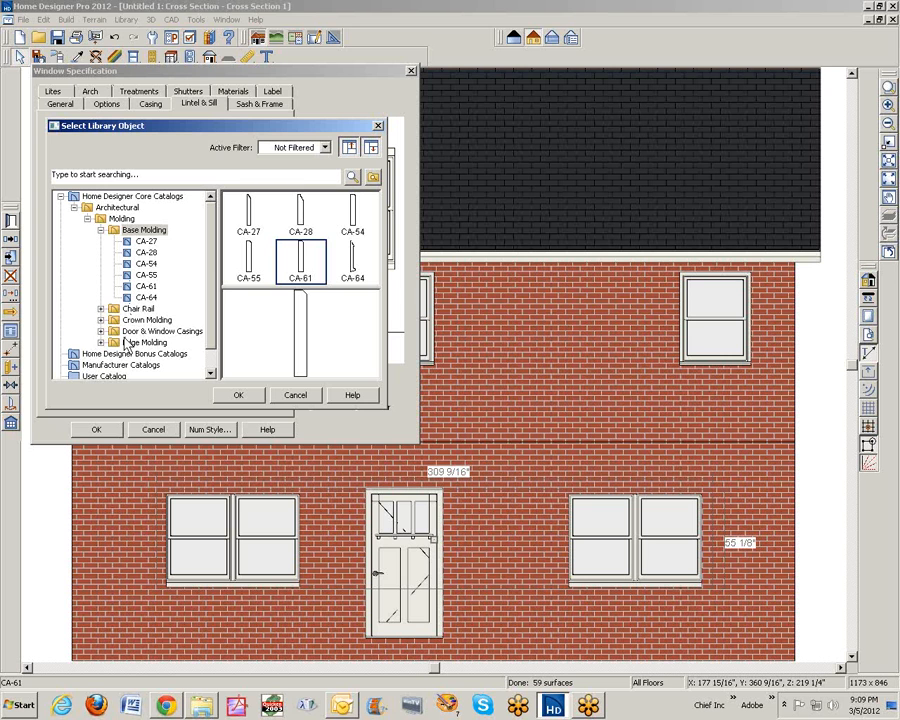
pyautogui.click(256, 395)
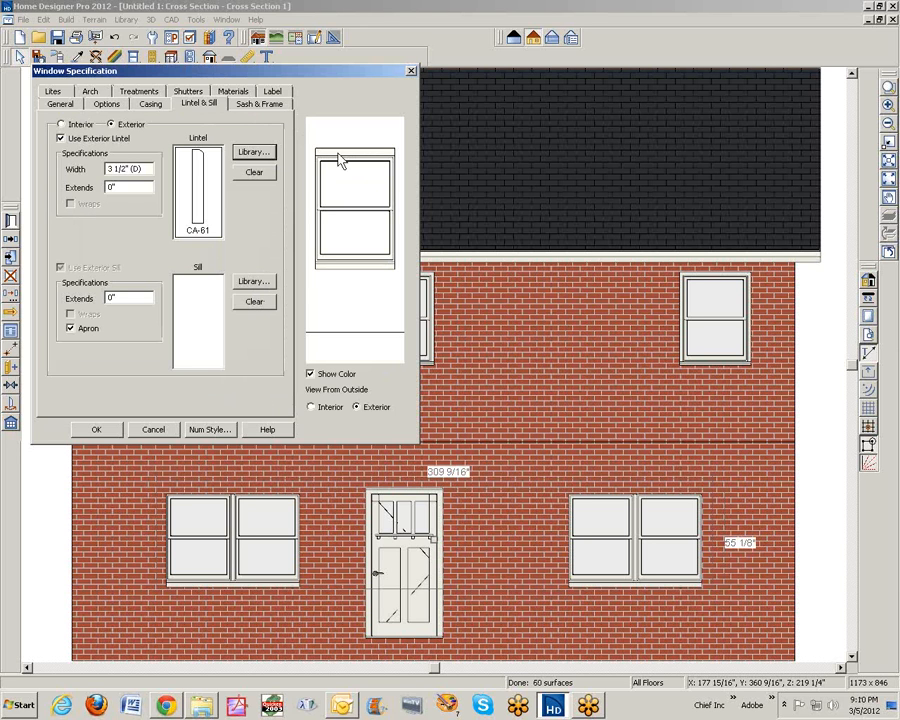
# Step: Set the exterior lintel's width to 8"
pyautogui.moveTo(144, 169); pyautogui.dragTo(45, 197)
pyautogui.write('88')
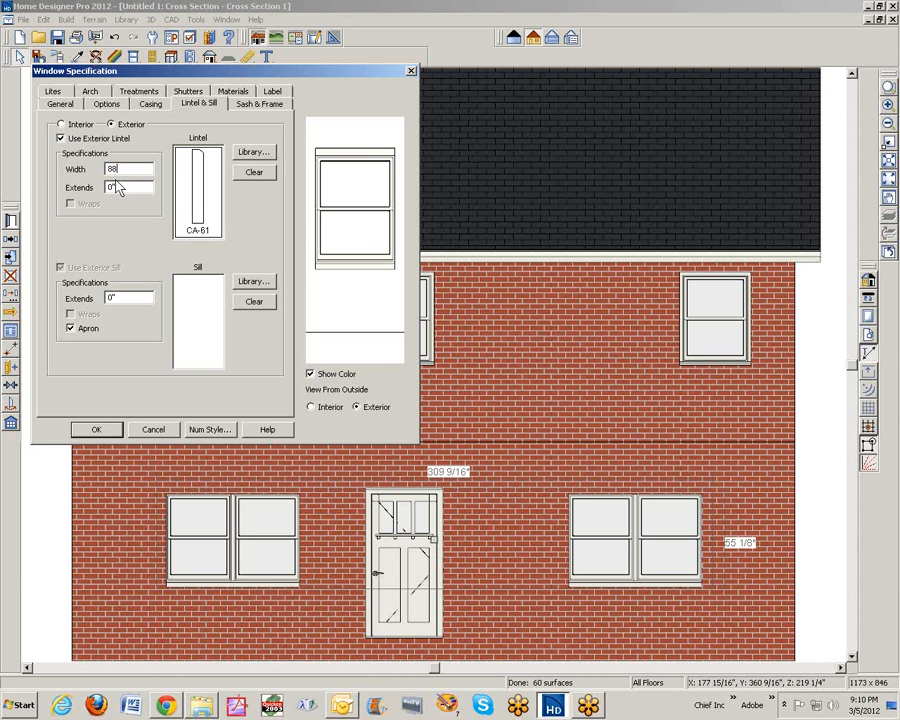
pyautogui.press('BackSpace')
pyautogui.press('Tab')
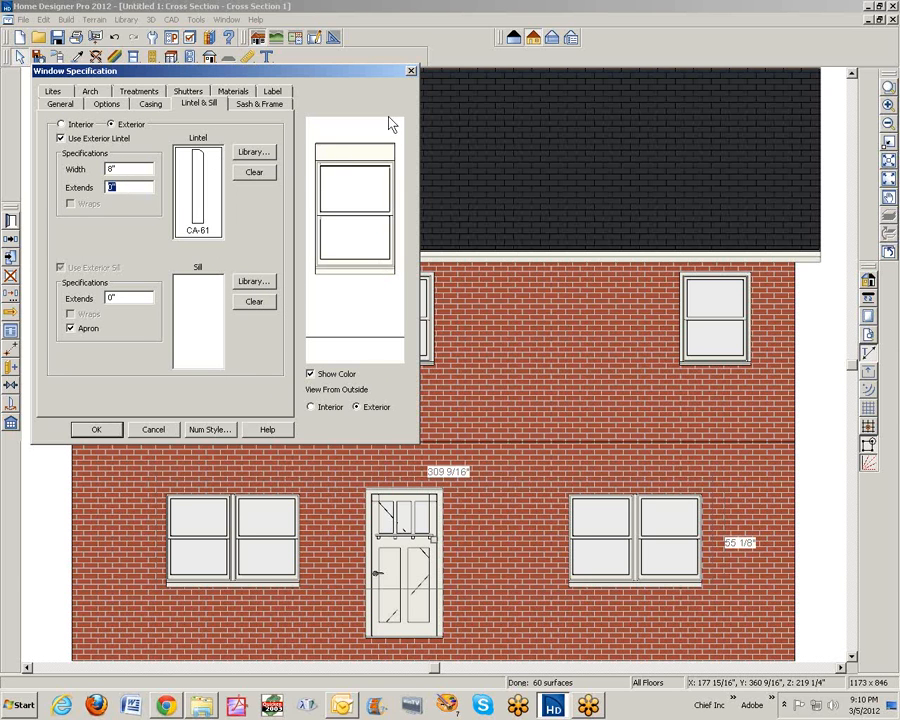
# Step: From the exterior lintel molding's plan materials, create a copy of the Red5 Brick material
pyautogui.click(241, 94)
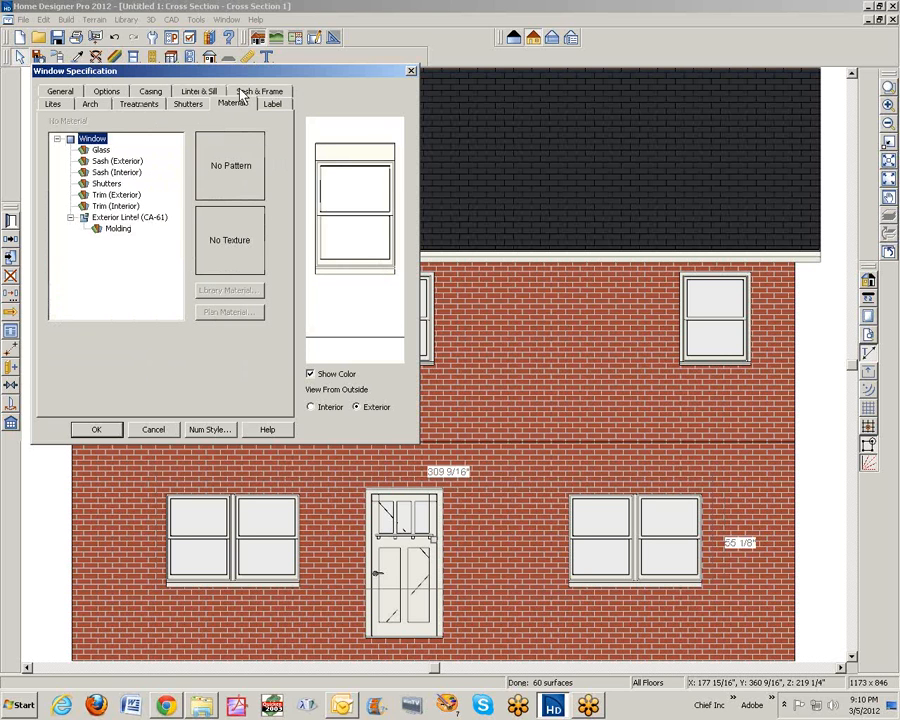
pyautogui.click(120, 229)
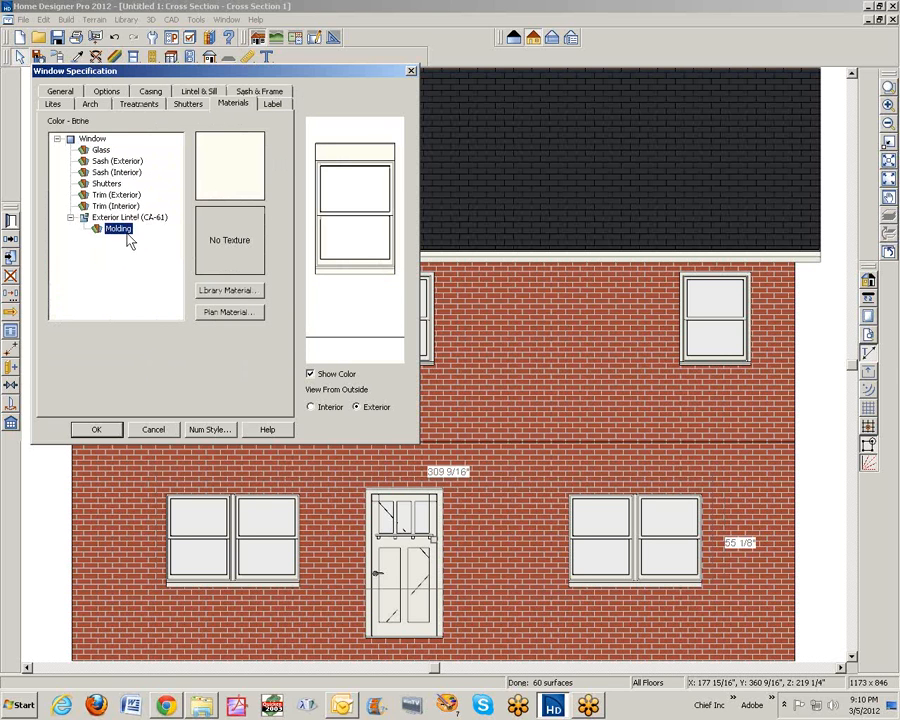
pyautogui.click(229, 311)
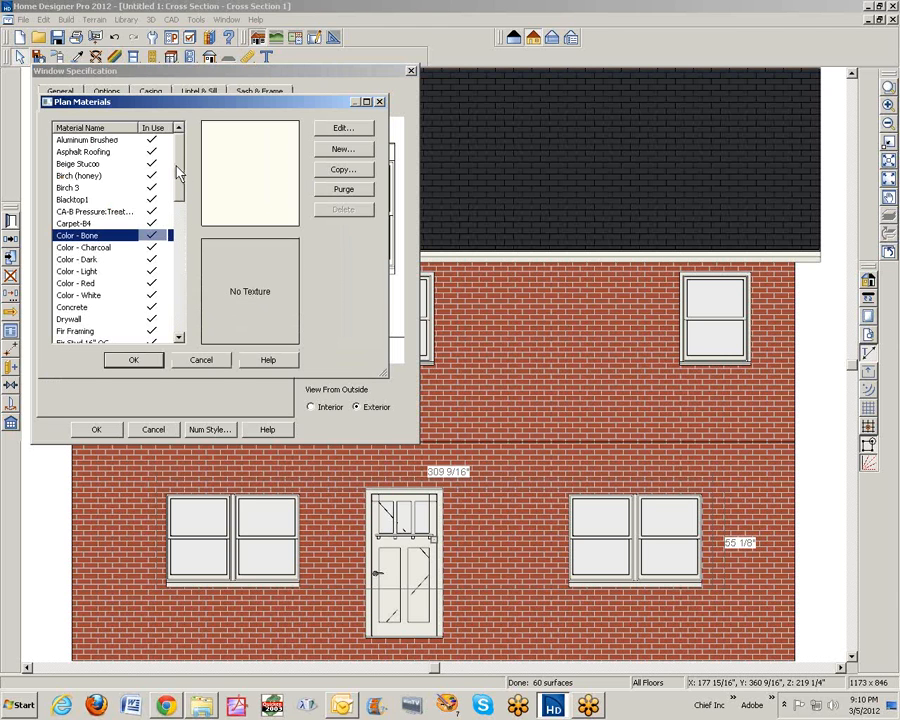
pyautogui.moveTo(178, 172)
pyautogui.mouseDown()
pyautogui.moveTo(193, 301)
pyautogui.moveTo(185, 282)
pyautogui.moveTo(104, 294)
pyautogui.mouseUp()
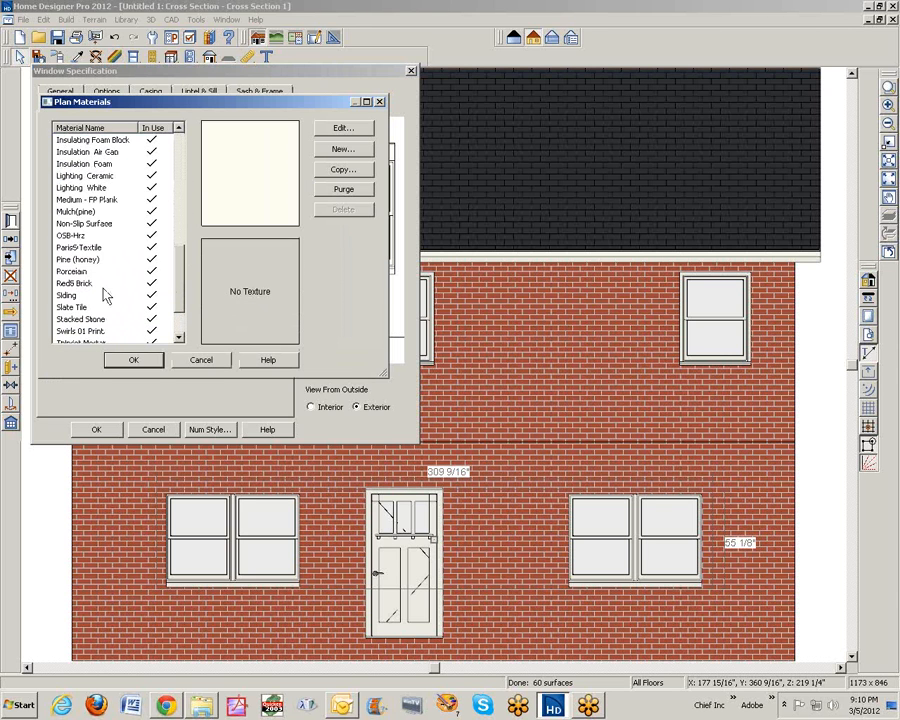
pyautogui.click(110, 284)
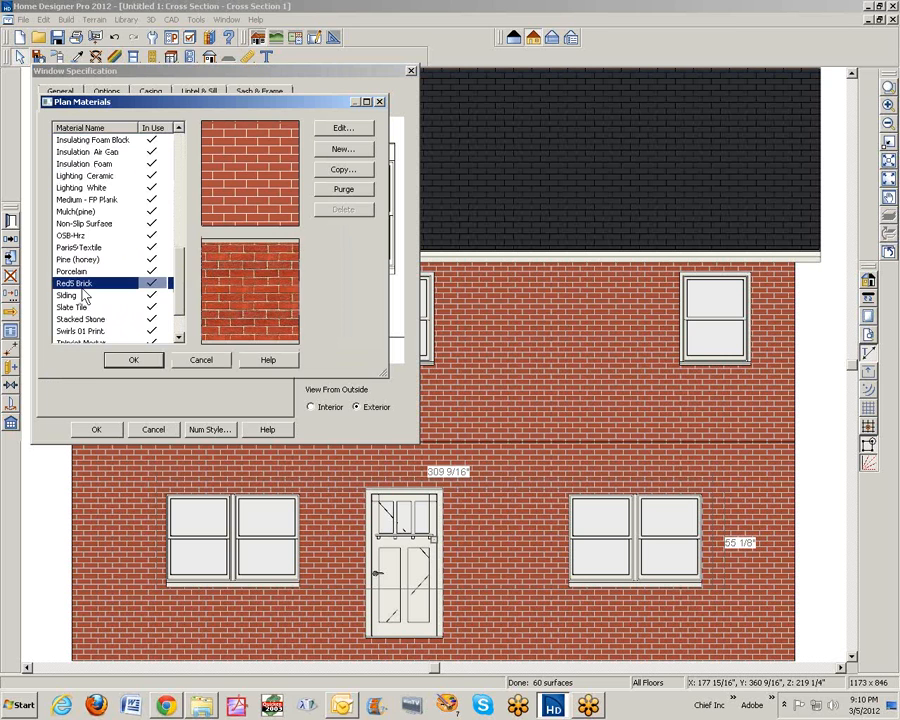
pyautogui.click(343, 130)
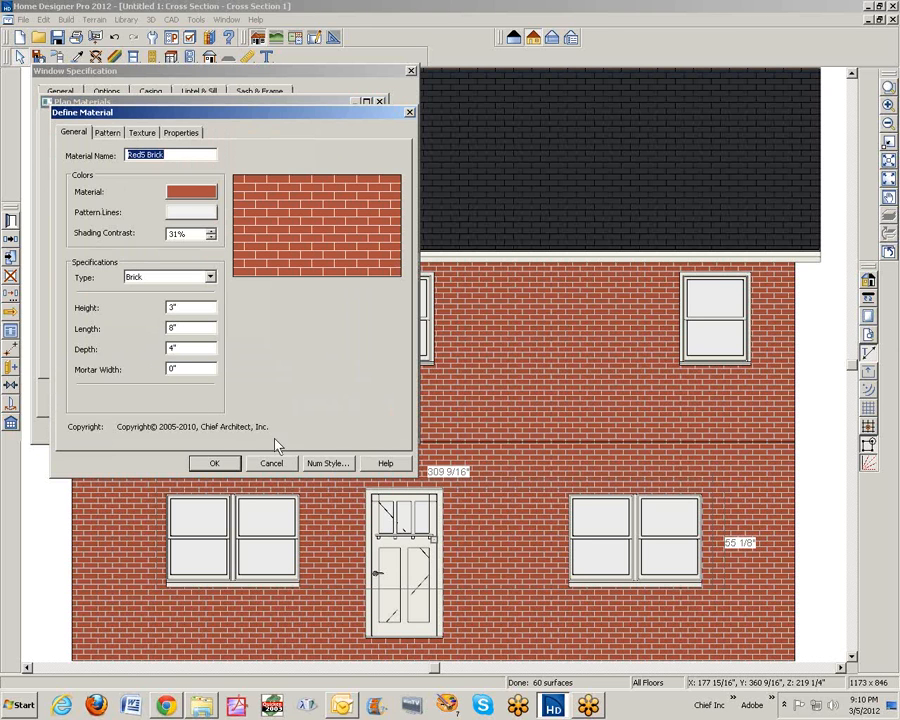
pyautogui.click(272, 464)
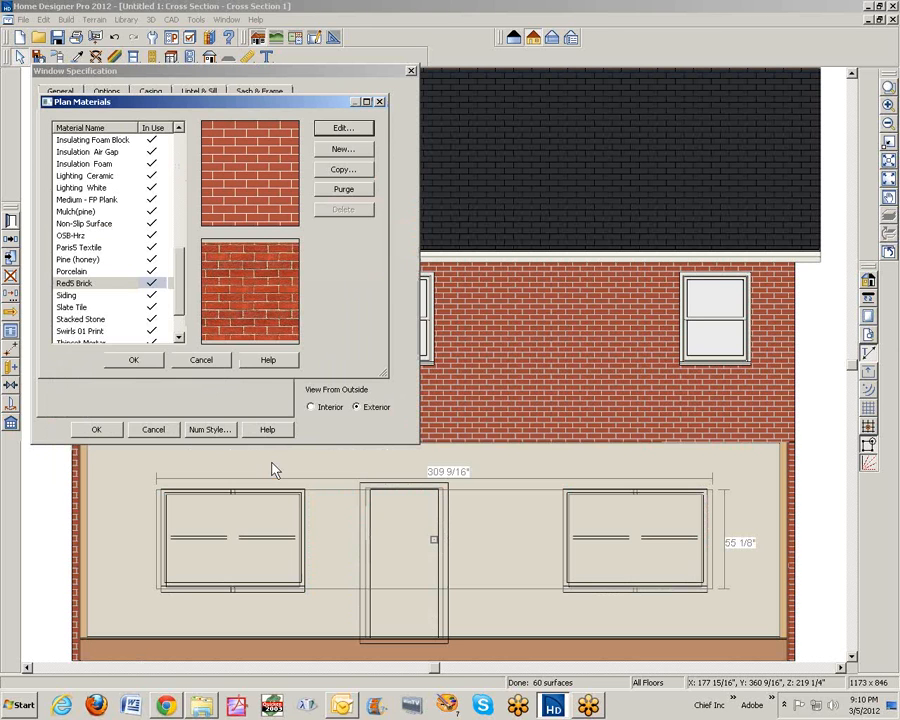
pyautogui.click(343, 170)
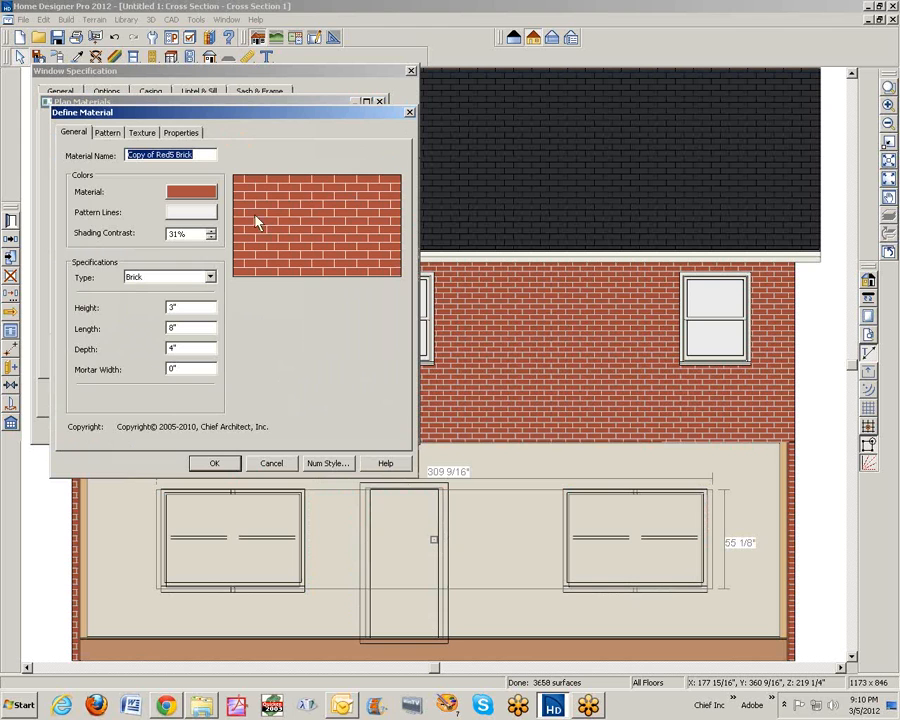
# Step: Rotate the brick copy's texture to a 90° mapping angle
pyautogui.click(142, 132)
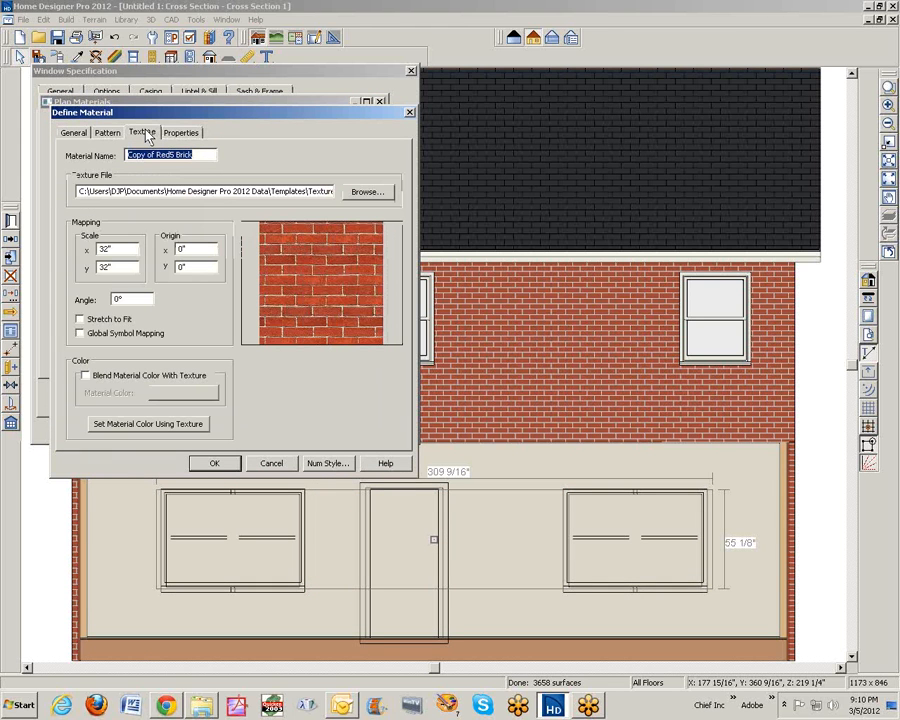
pyautogui.doubleClick(131, 298)
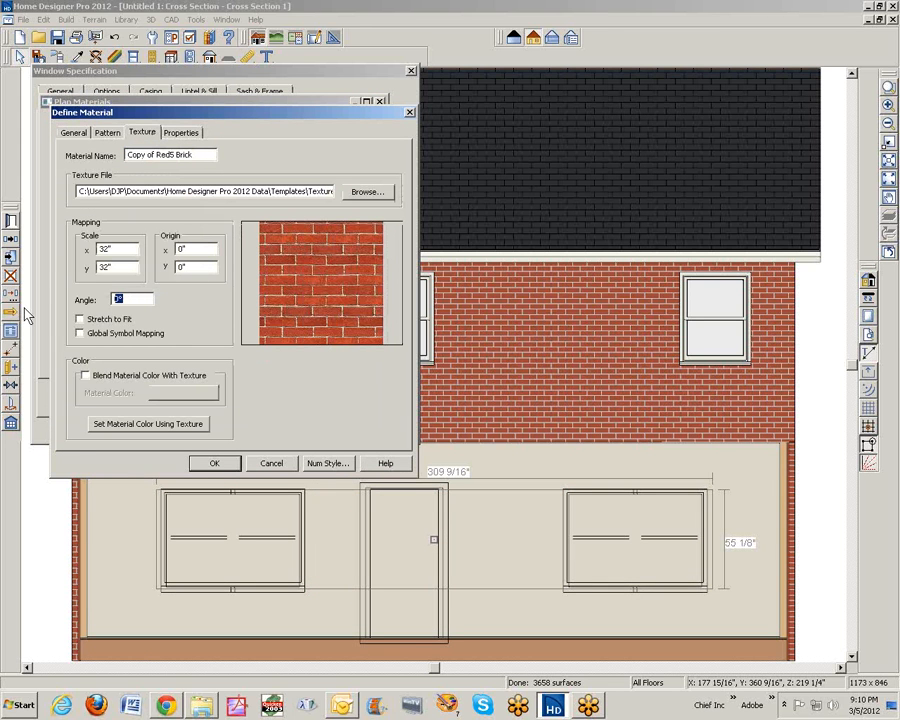
pyautogui.write('90')
pyautogui.click(79, 319)
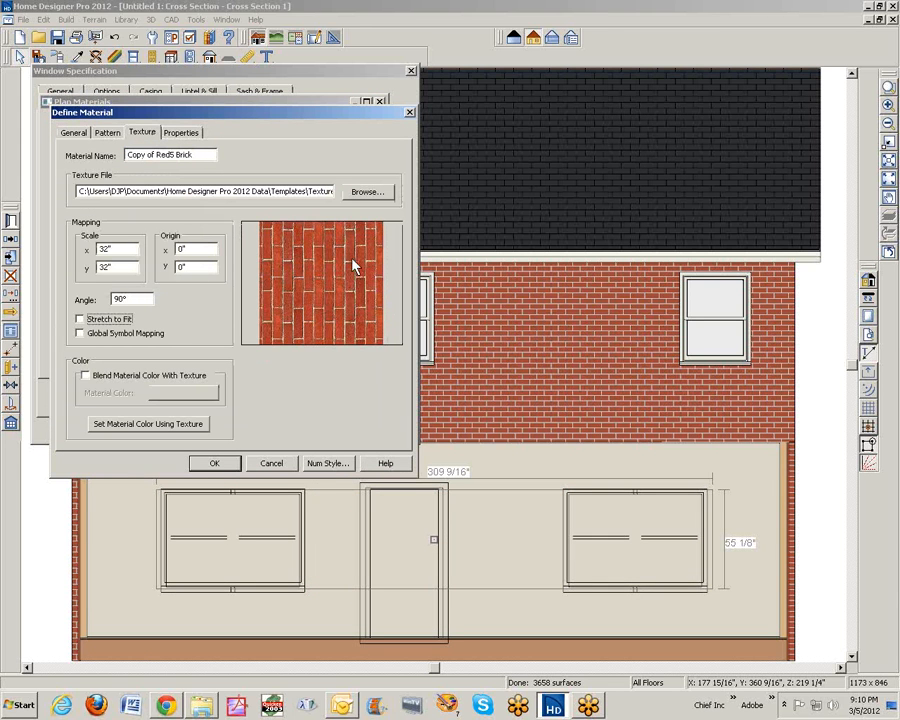
# Step: Change the brick copy's pattern from the Brick material type to Strip
pyautogui.click(102, 138)
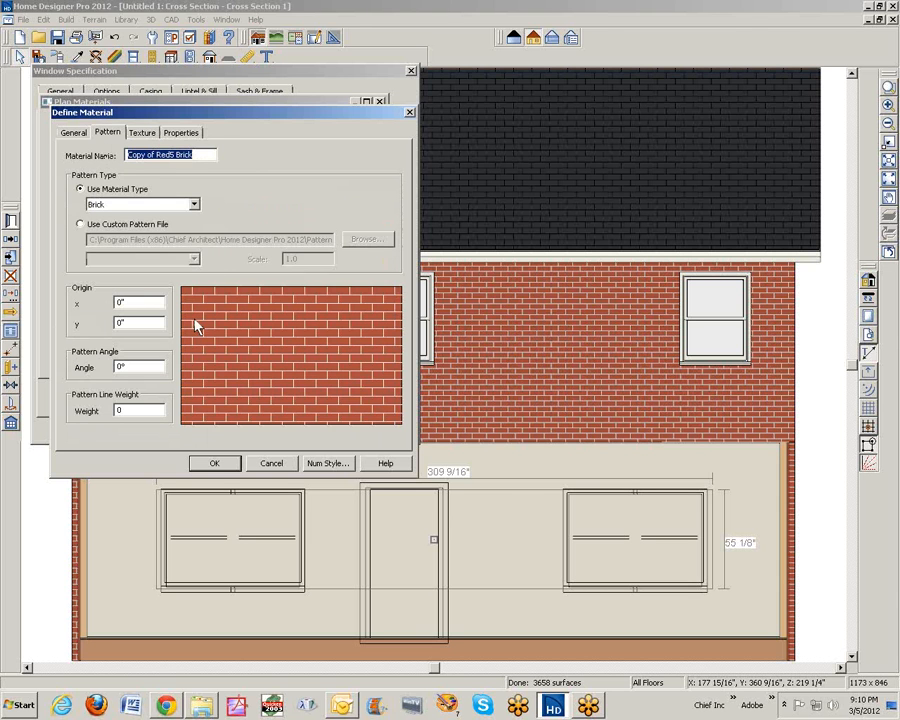
pyautogui.click(74, 132)
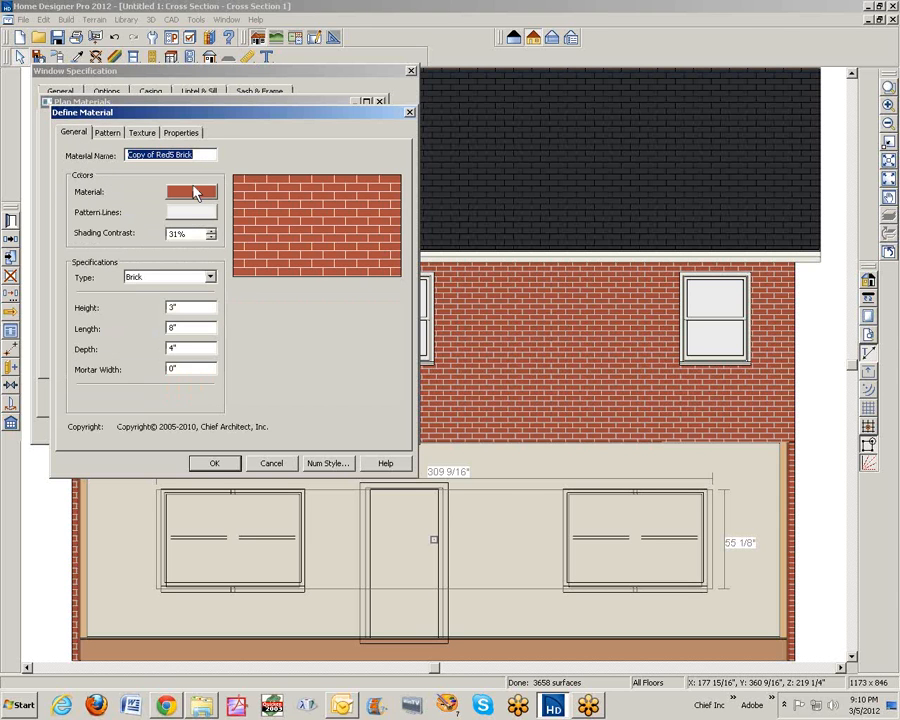
pyautogui.click(109, 137)
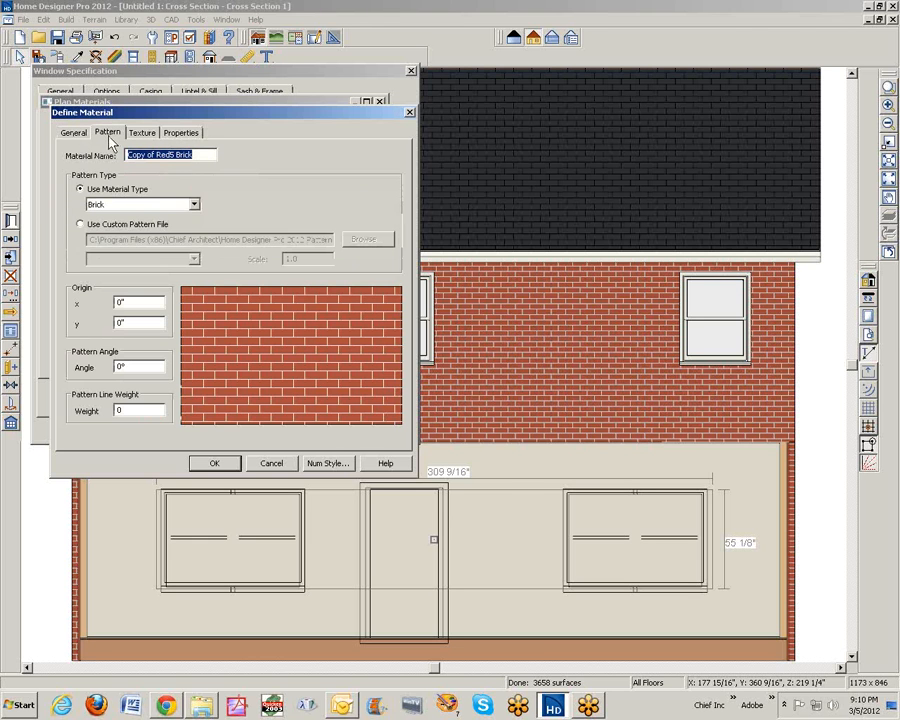
pyautogui.click(196, 204)
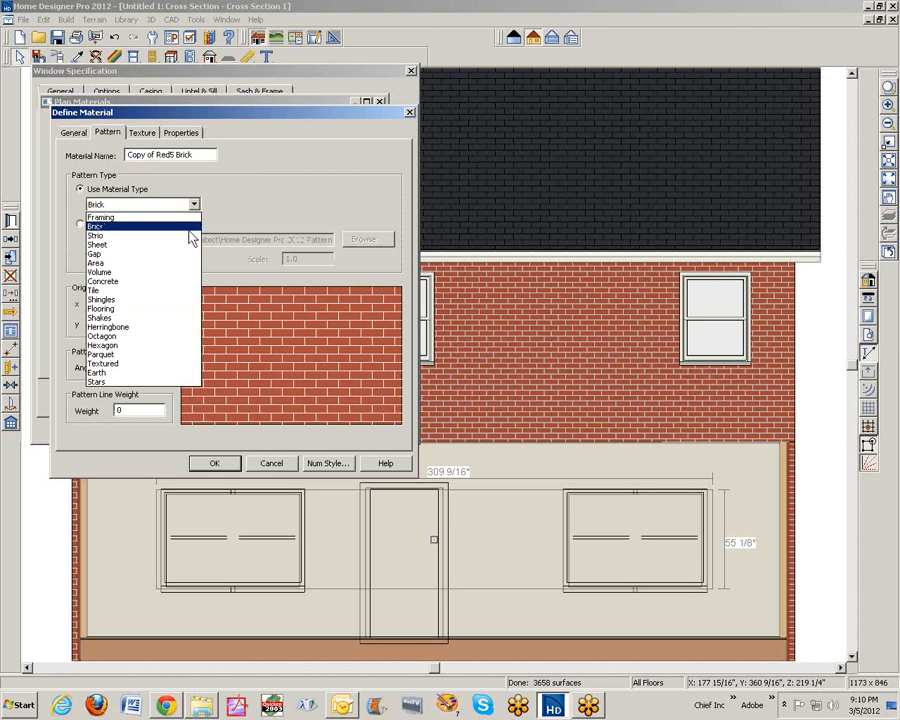
pyautogui.click(190, 224)
pyautogui.click(196, 205)
pyautogui.click(173, 238)
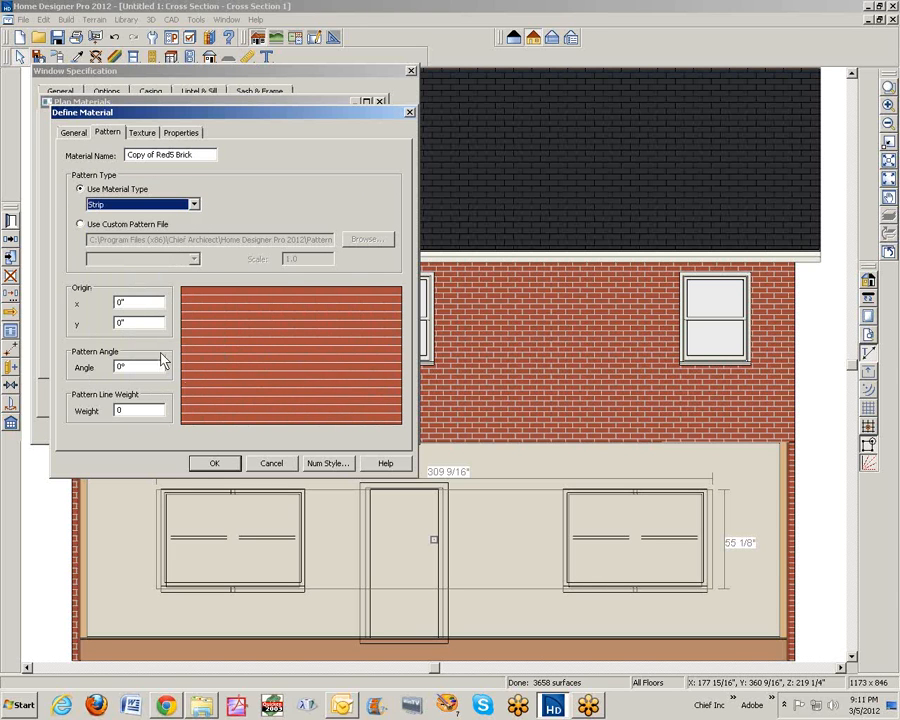
# Step: Set the Strip pattern's angle to 90° and save the copied brick material
pyautogui.doubleClick(144, 371)
pyautogui.write('90')
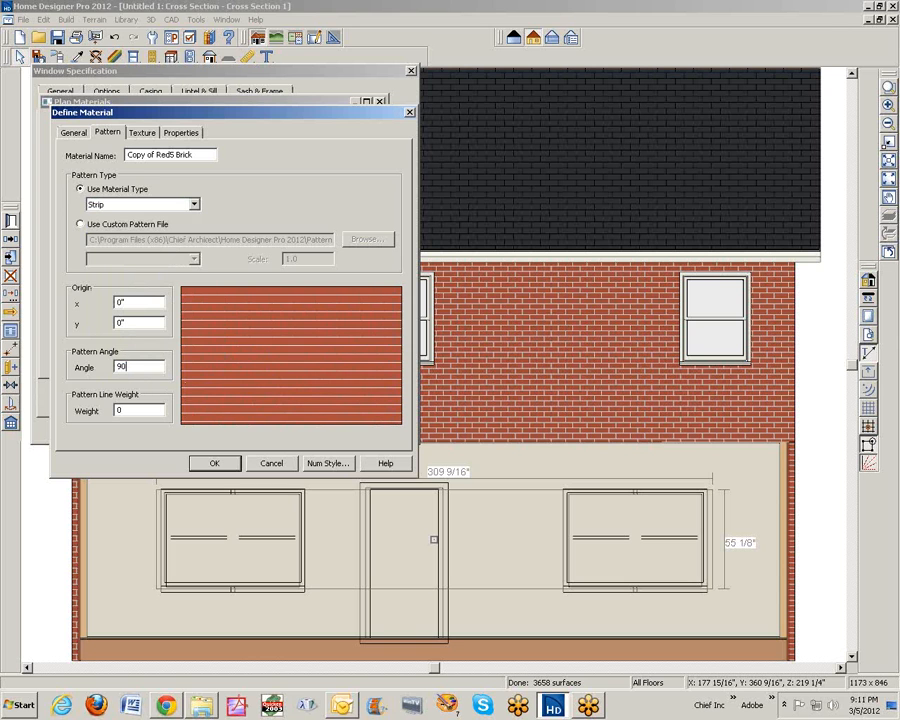
pyautogui.press('Tab')
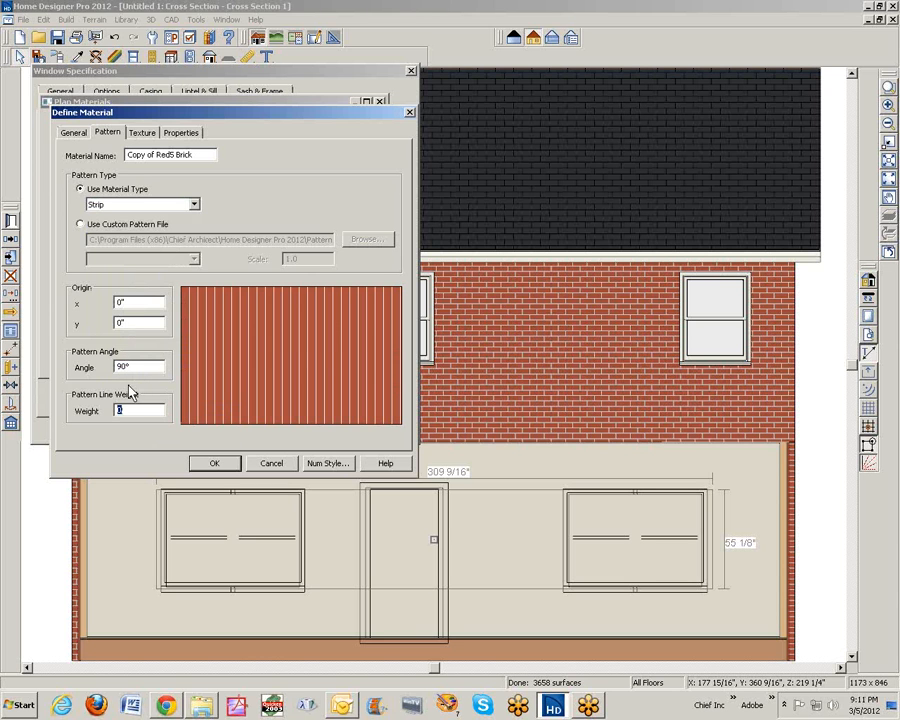
pyautogui.click(74, 133)
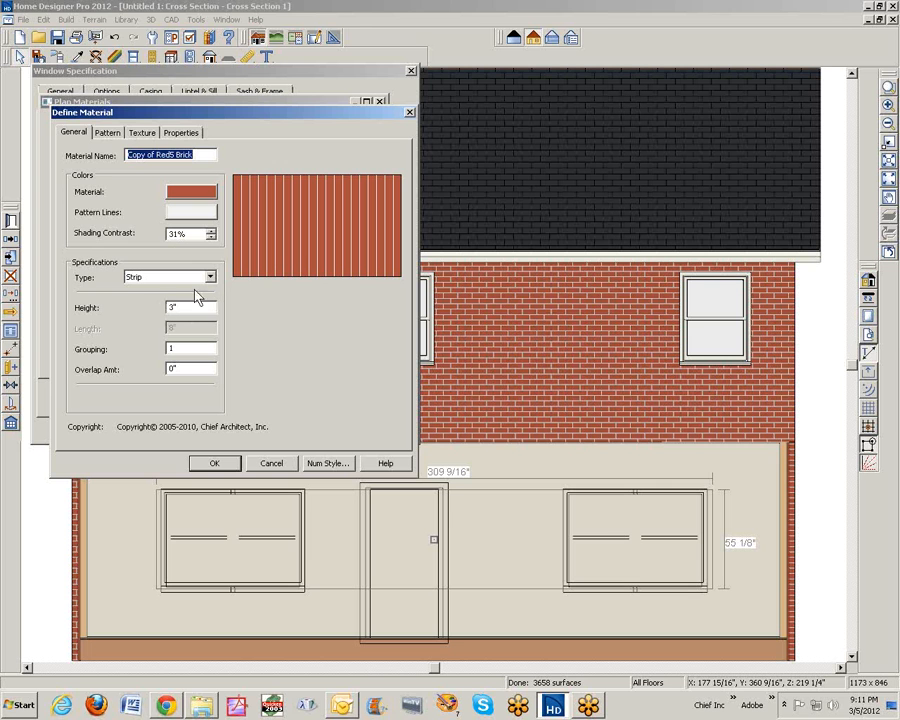
pyautogui.doubleClick(163, 308)
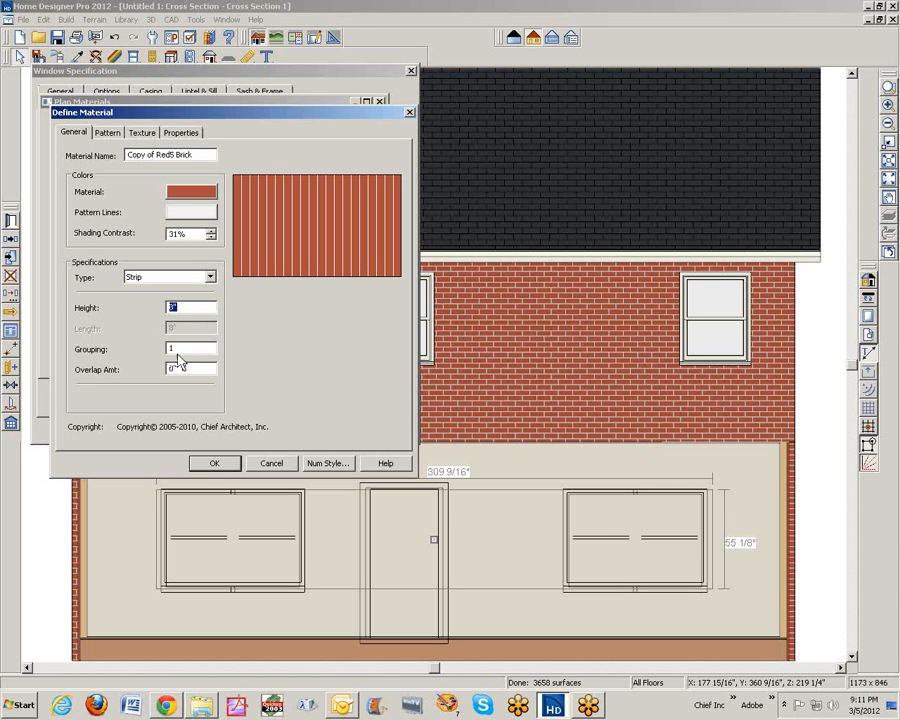
pyautogui.click(214, 463)
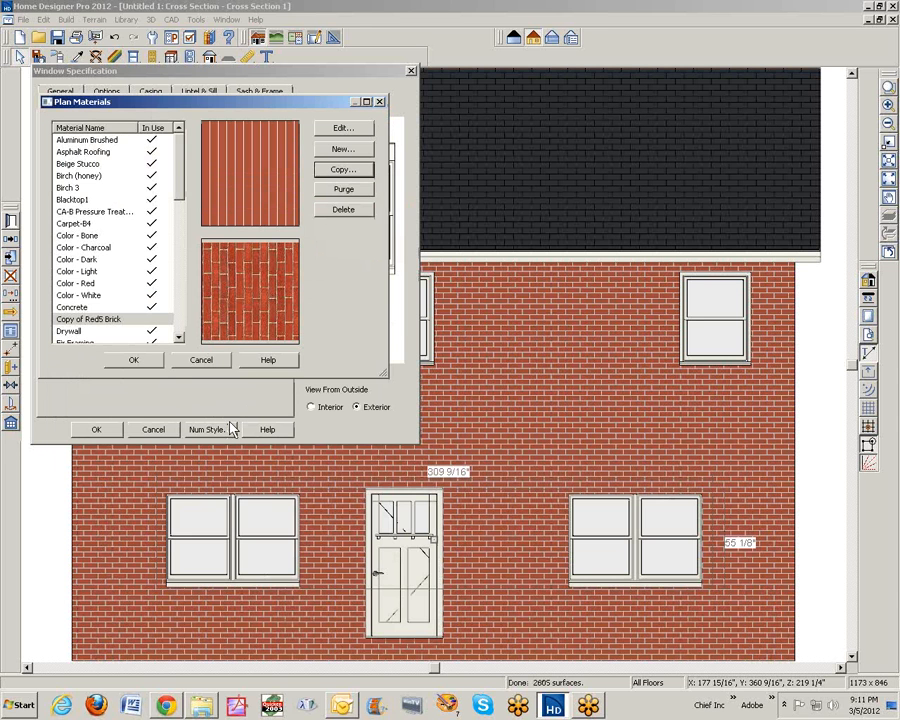
# Step: Apply the Red5 Brick copy to the exterior lintel molding and set the material's pattern angle to 0°
pyautogui.click(134, 361)
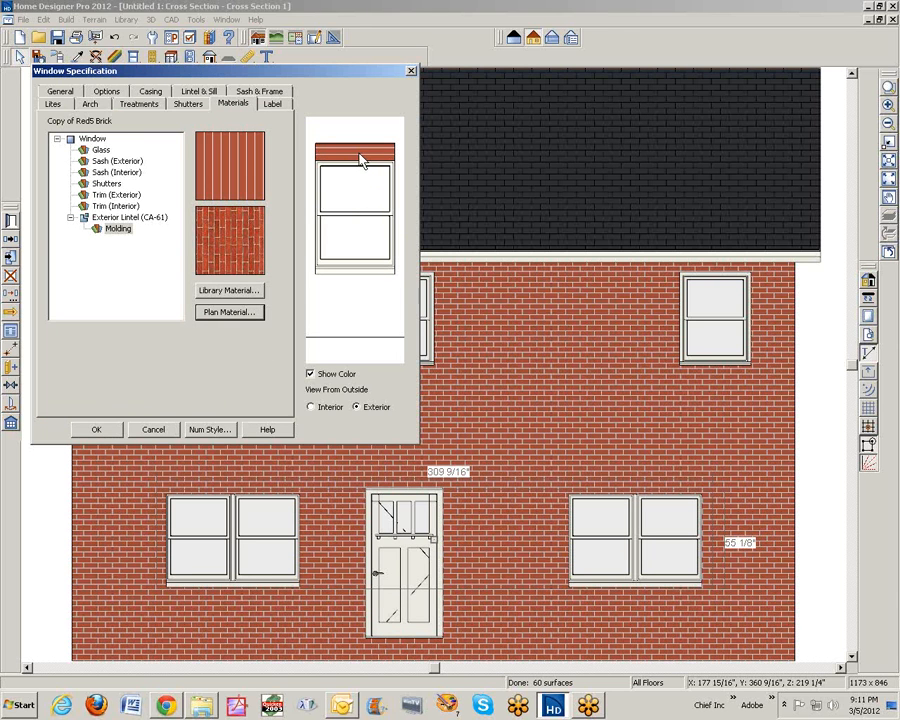
pyautogui.click(230, 315)
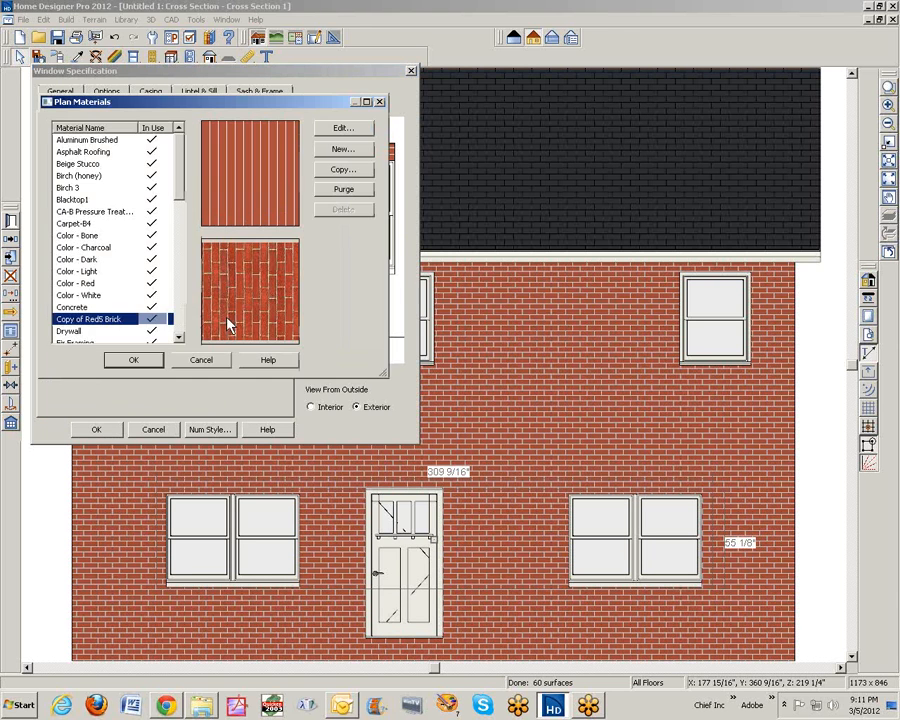
pyautogui.click(343, 128)
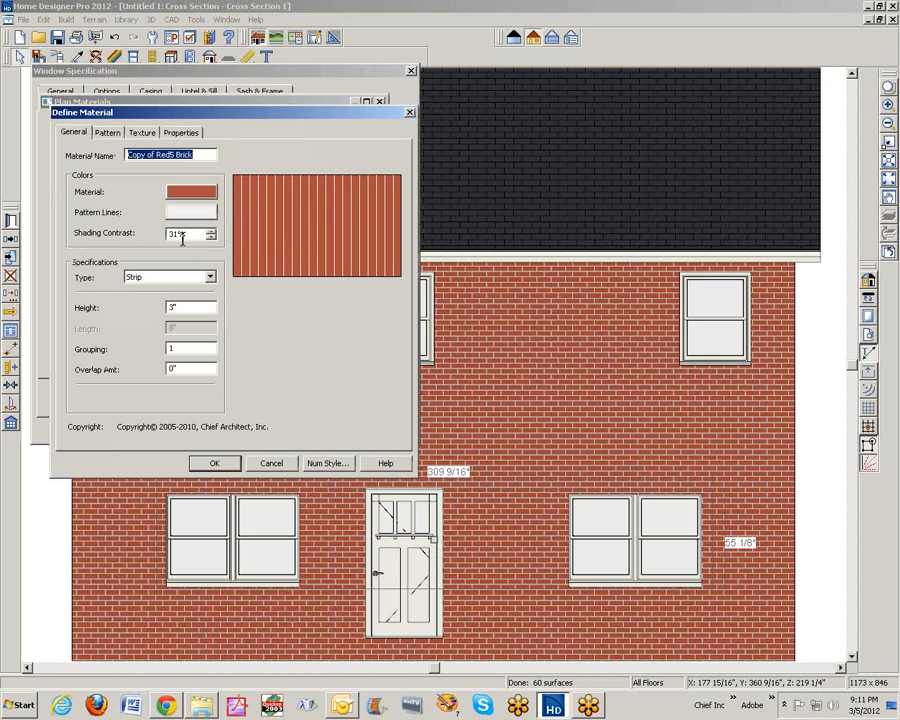
pyautogui.click(143, 133)
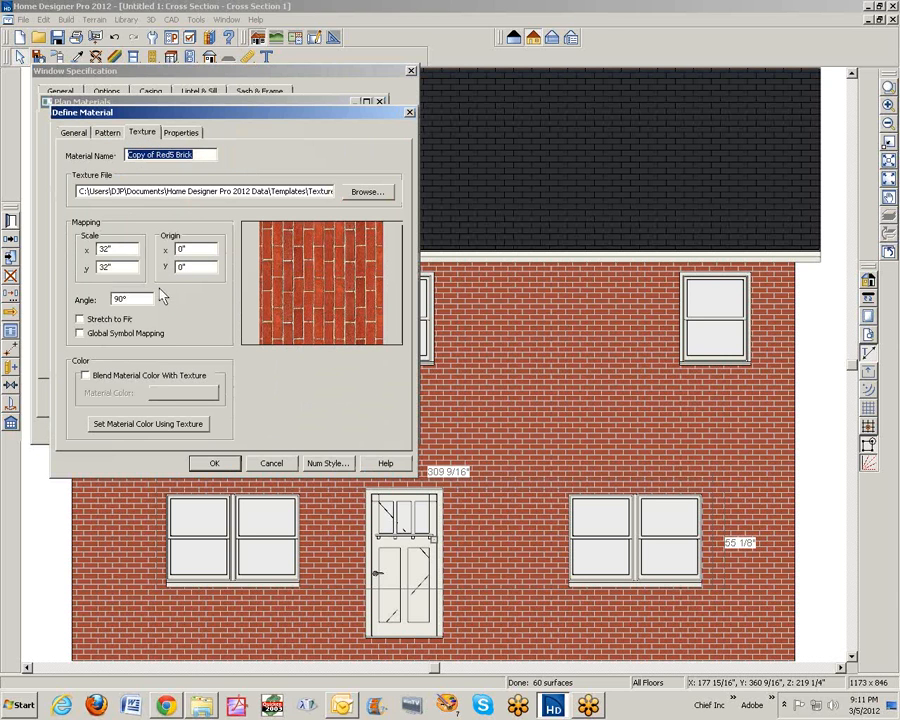
pyautogui.click(108, 133)
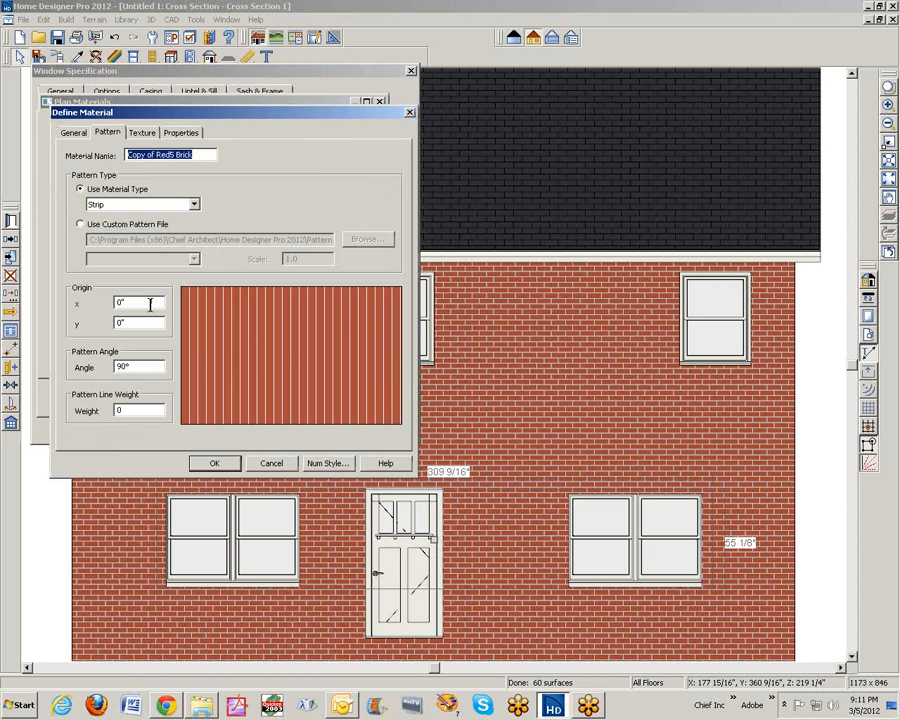
pyautogui.moveTo(140, 370); pyautogui.dragTo(99, 362)
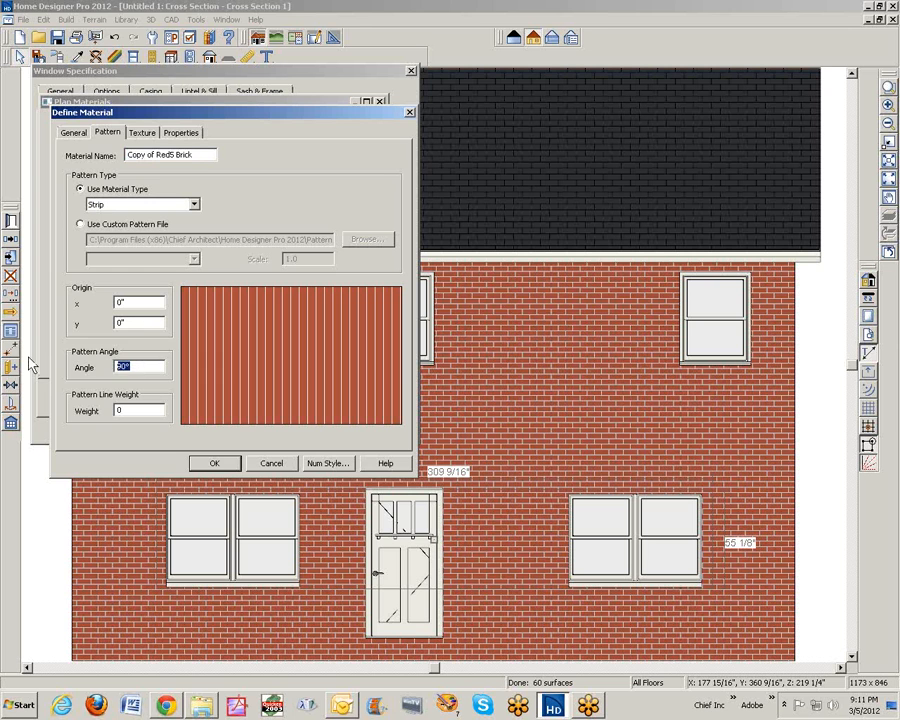
pyautogui.write('0')
pyautogui.click(212, 463)
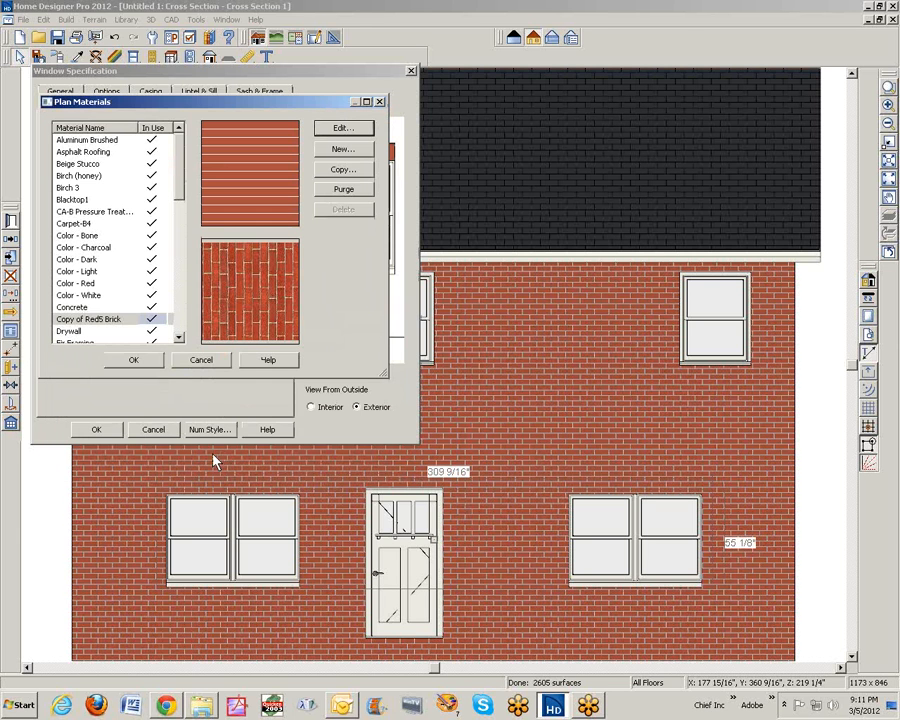
pyautogui.click(138, 360)
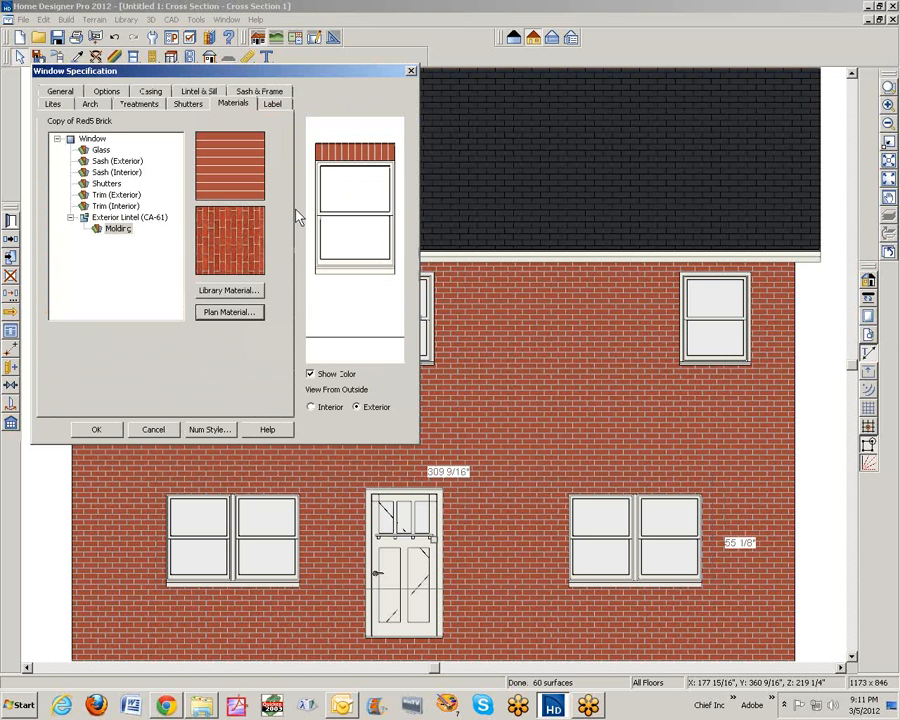
pyautogui.click(234, 316)
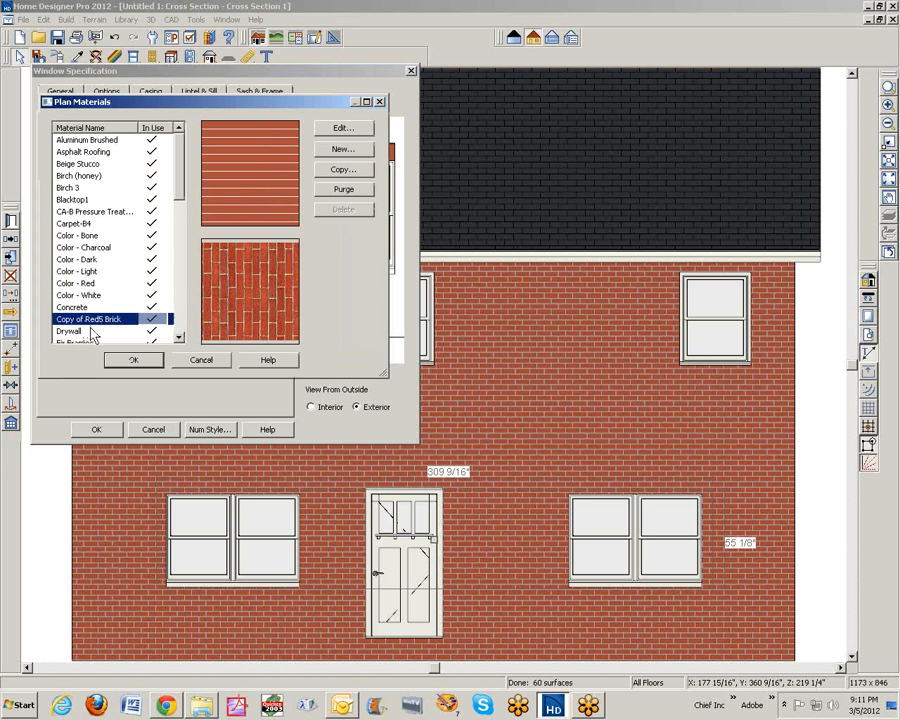
pyautogui.click(201, 359)
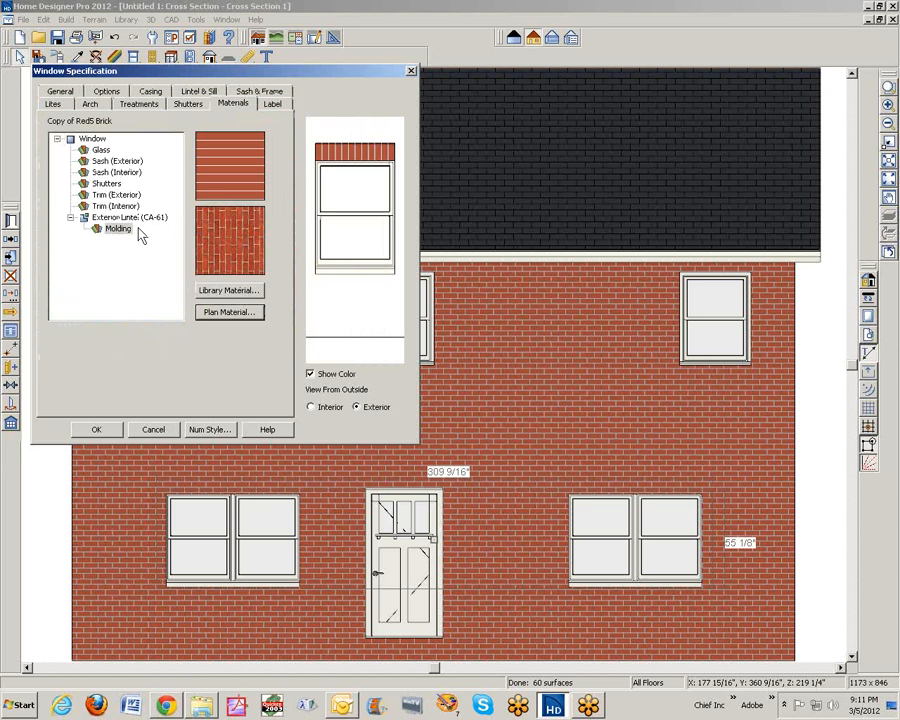
# Step: Assign the CA-61 base molding from the core library to the windows' exterior sill and disable the sill's apron
pyautogui.click(207, 92)
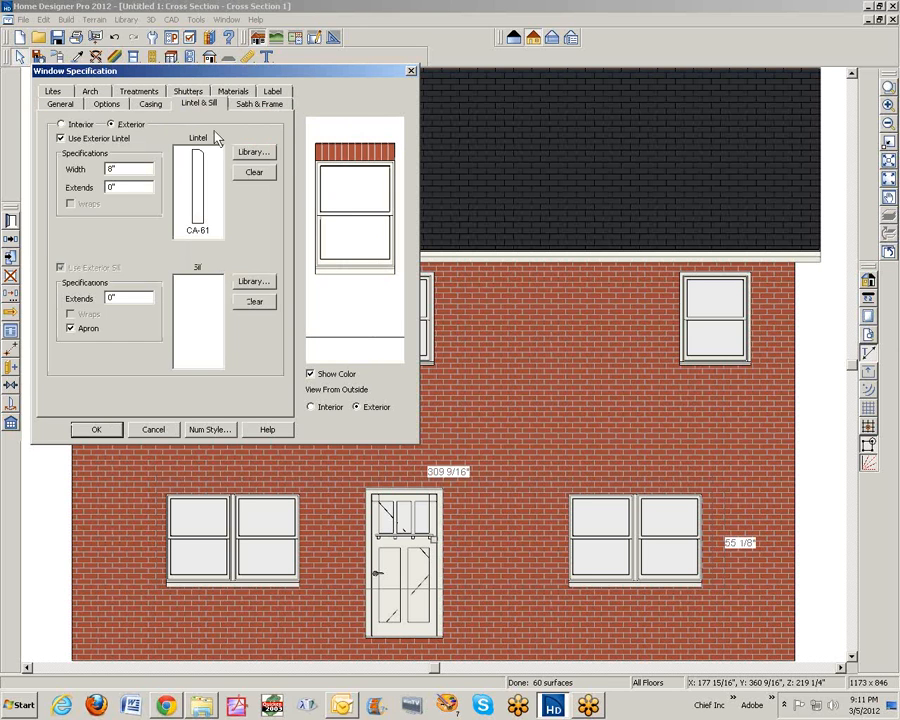
pyautogui.click(262, 282)
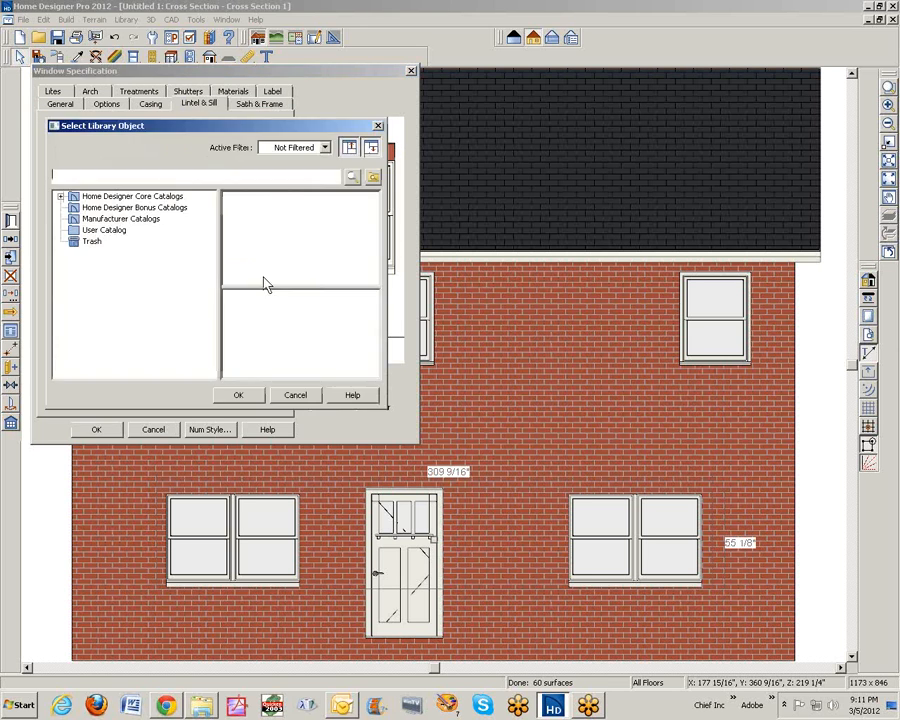
pyautogui.click(61, 197)
pyautogui.click(74, 208)
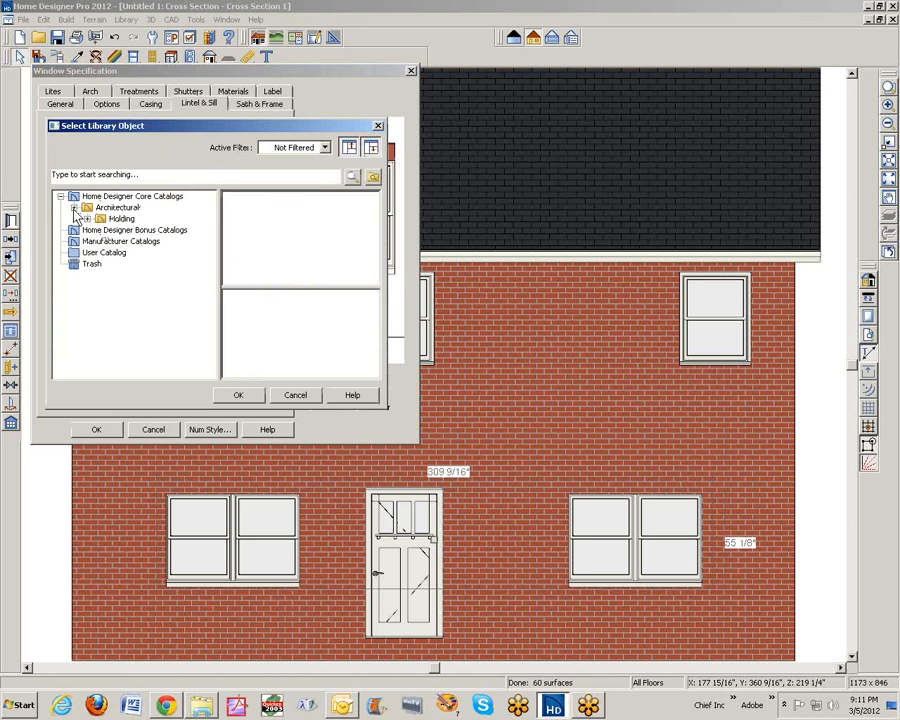
pyautogui.click(87, 218)
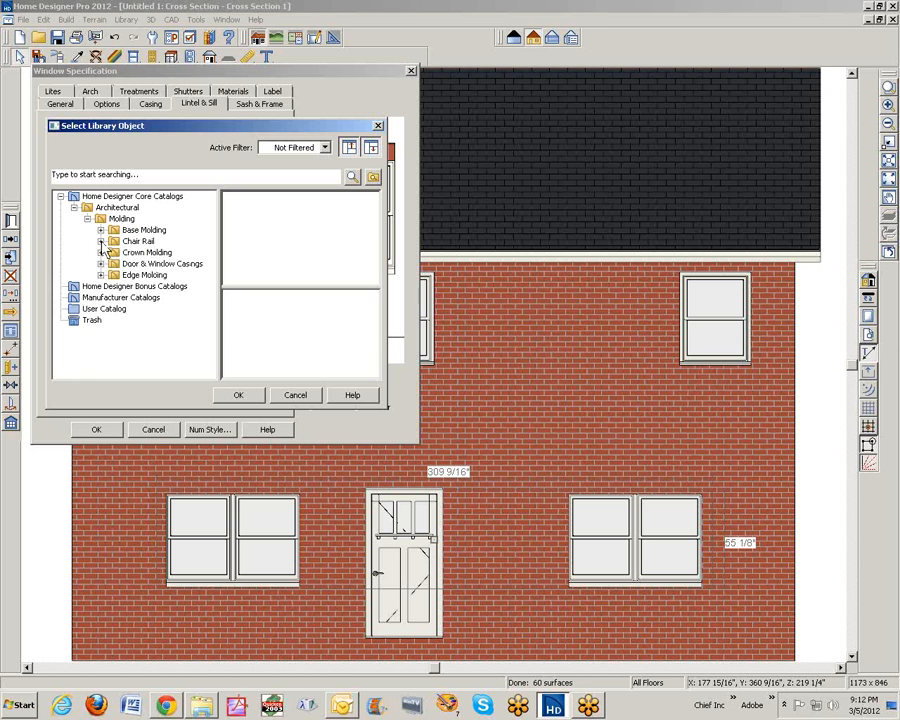
pyautogui.click(118, 231)
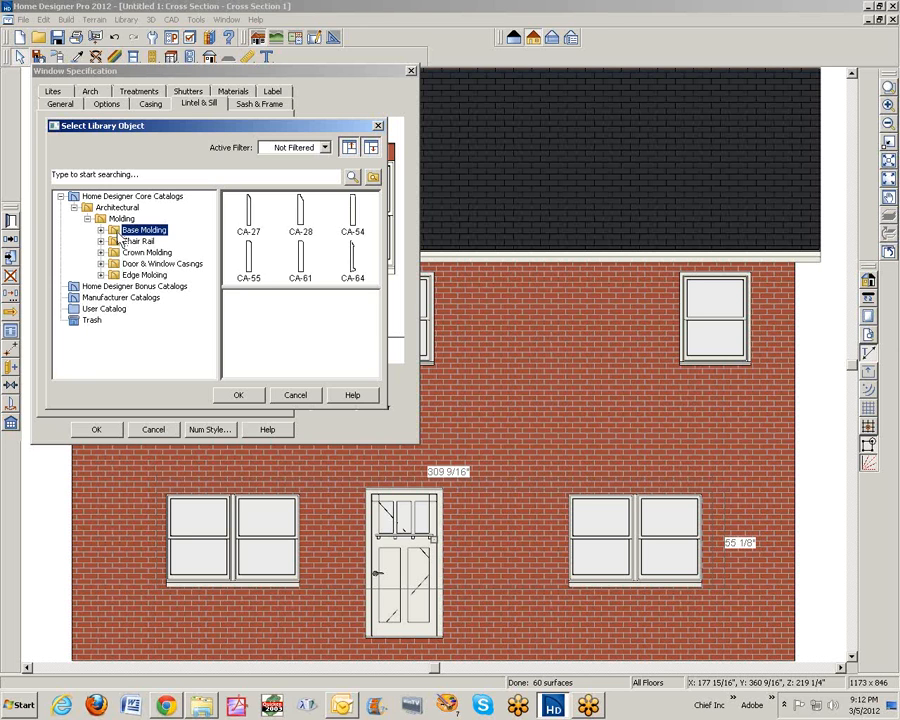
pyautogui.click(118, 273)
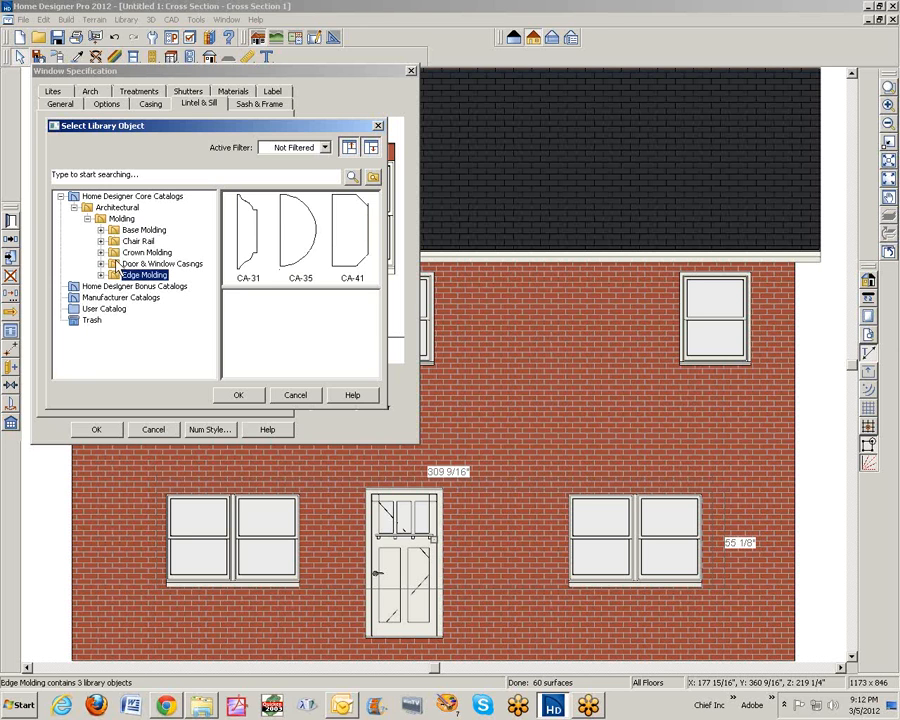
pyautogui.click(118, 252)
pyautogui.click(127, 264)
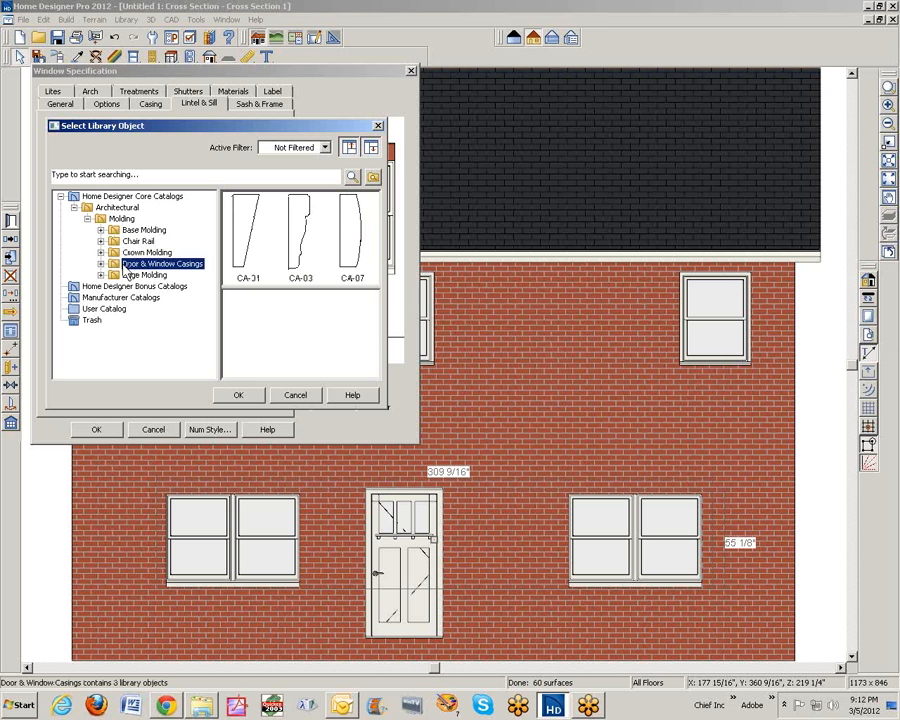
pyautogui.click(138, 230)
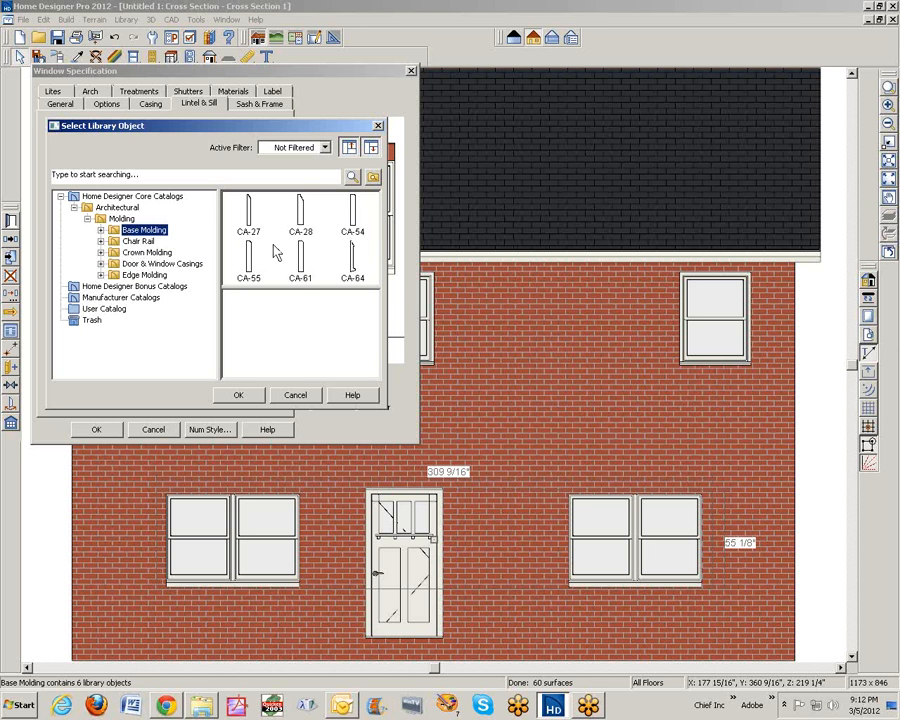
pyautogui.click(300, 262)
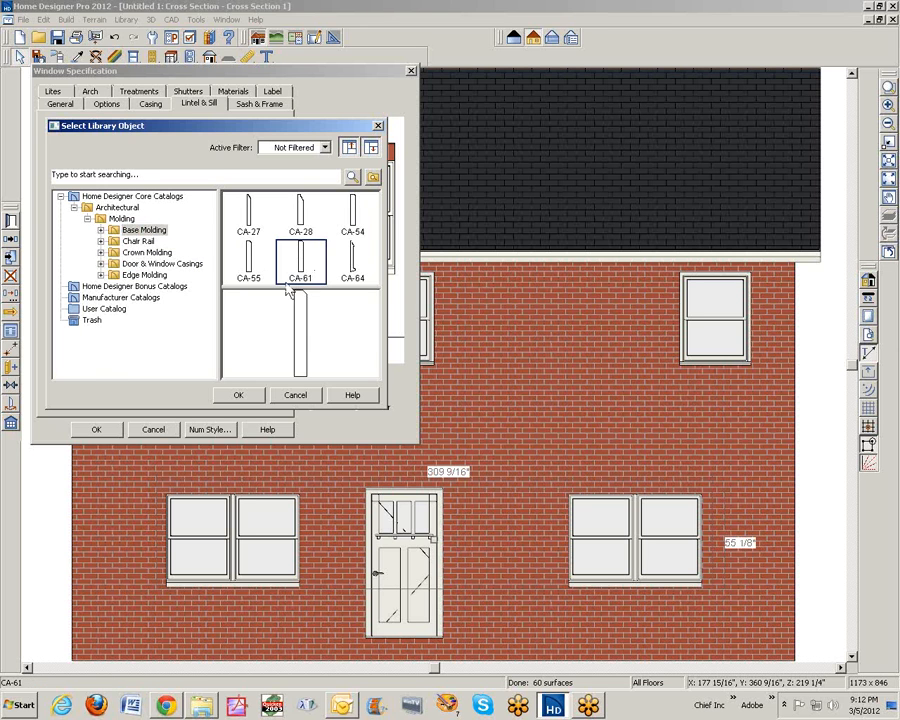
pyautogui.click(240, 396)
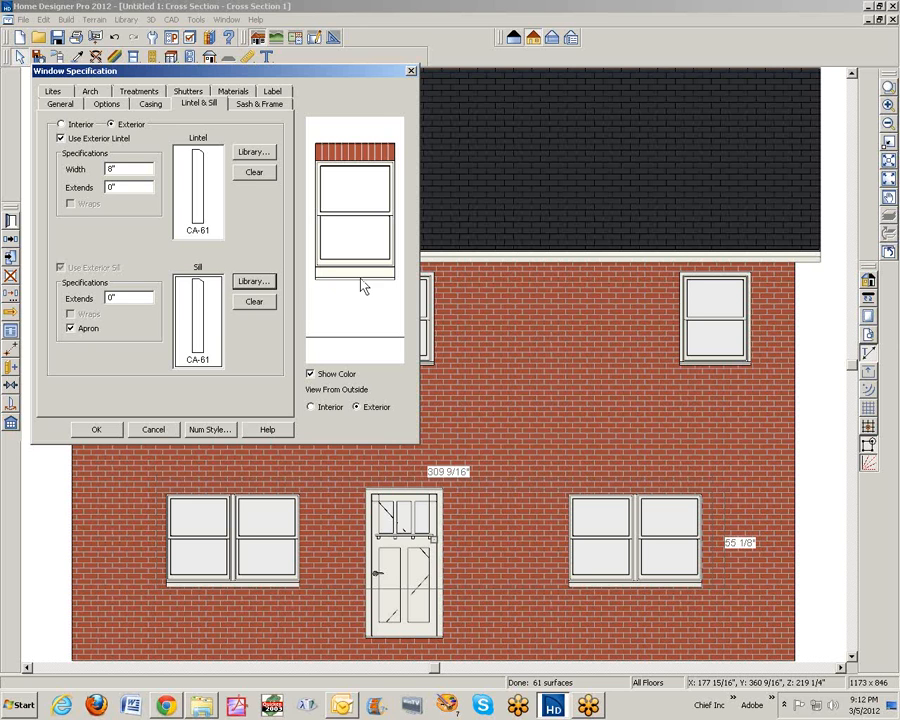
pyautogui.click(71, 329)
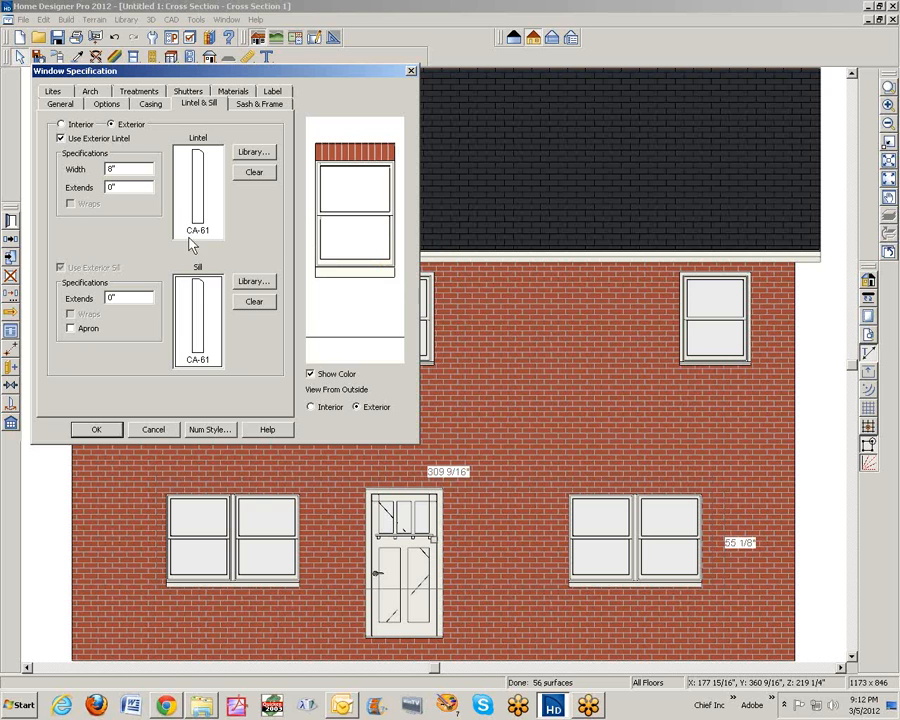
# Step: Apply the Copy of Red5 Brick plan material to the exterior sill molding and accept the window specification
pyautogui.click(233, 91)
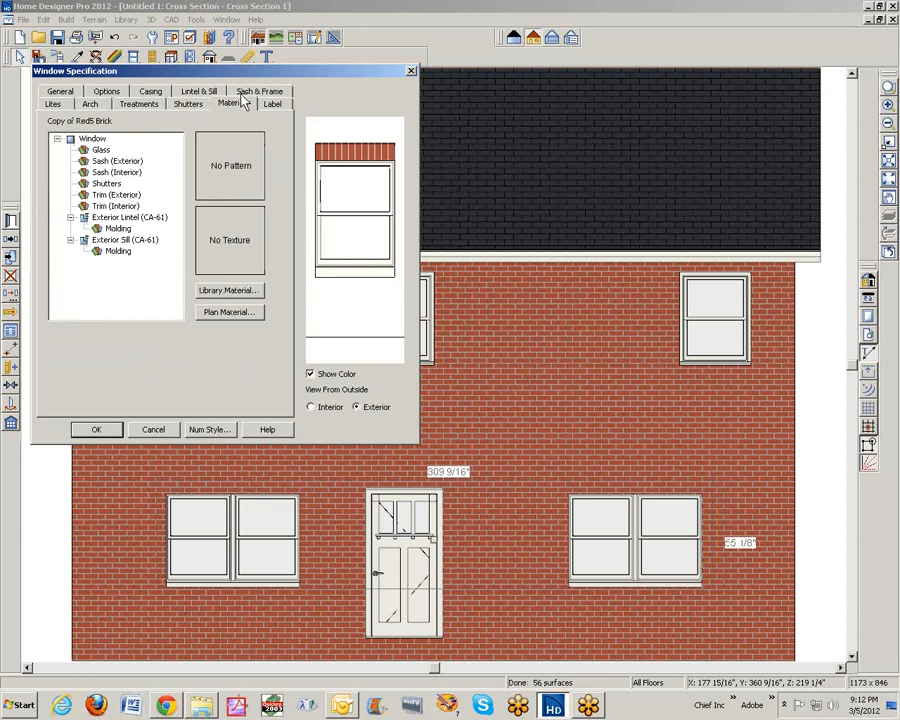
pyautogui.click(122, 253)
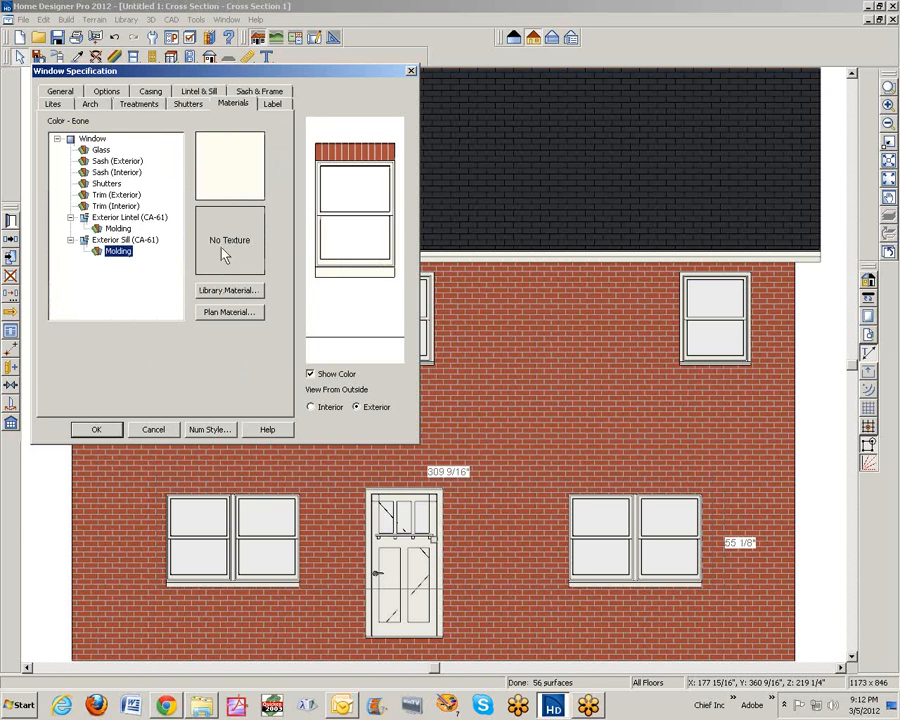
pyautogui.click(228, 313)
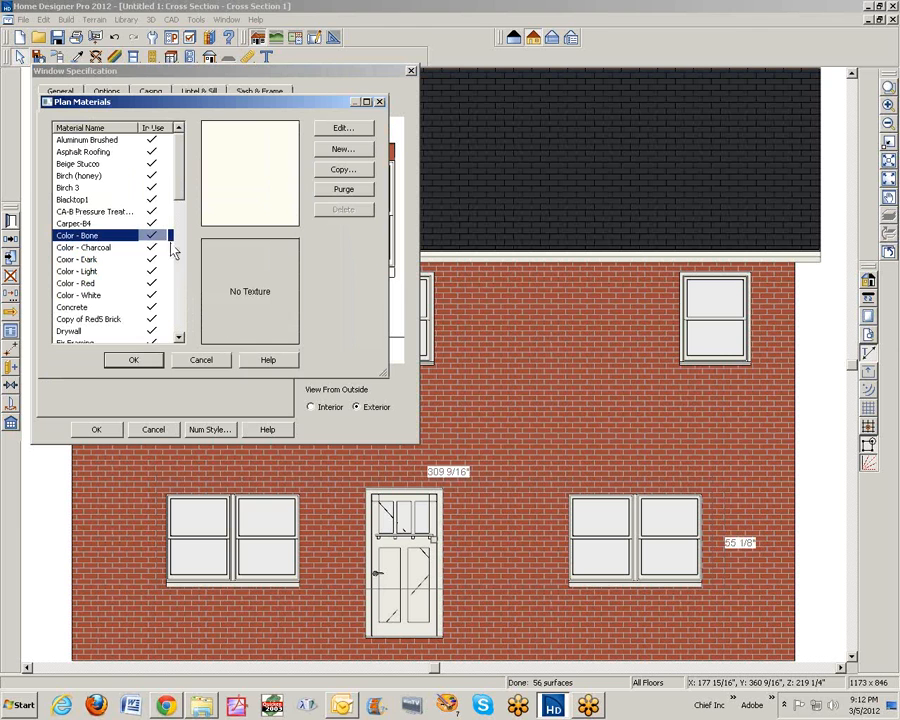
pyautogui.click(102, 321)
pyautogui.click(133, 360)
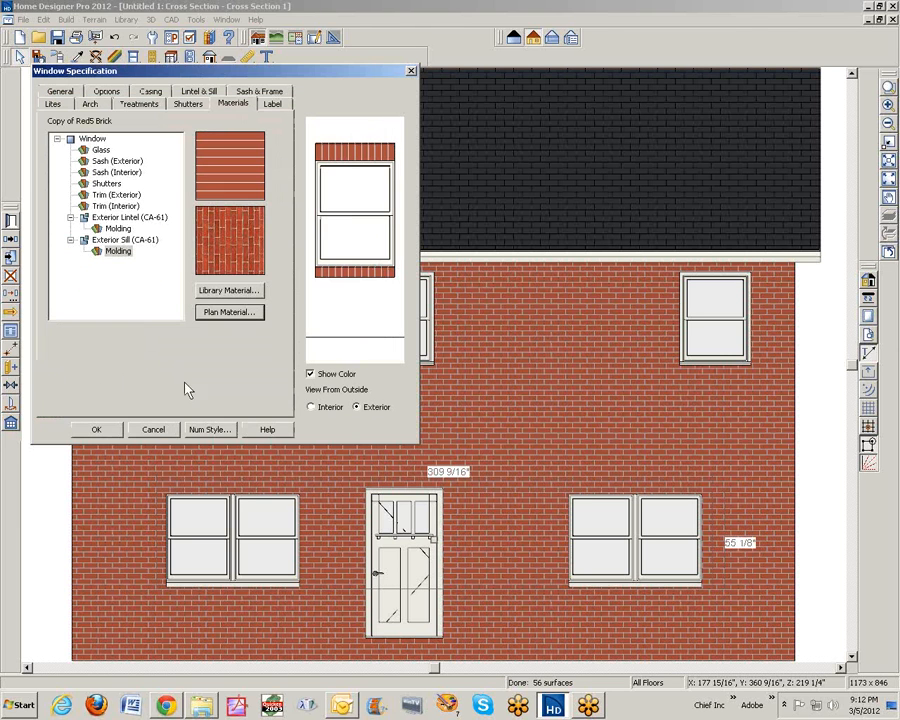
pyautogui.click(108, 431)
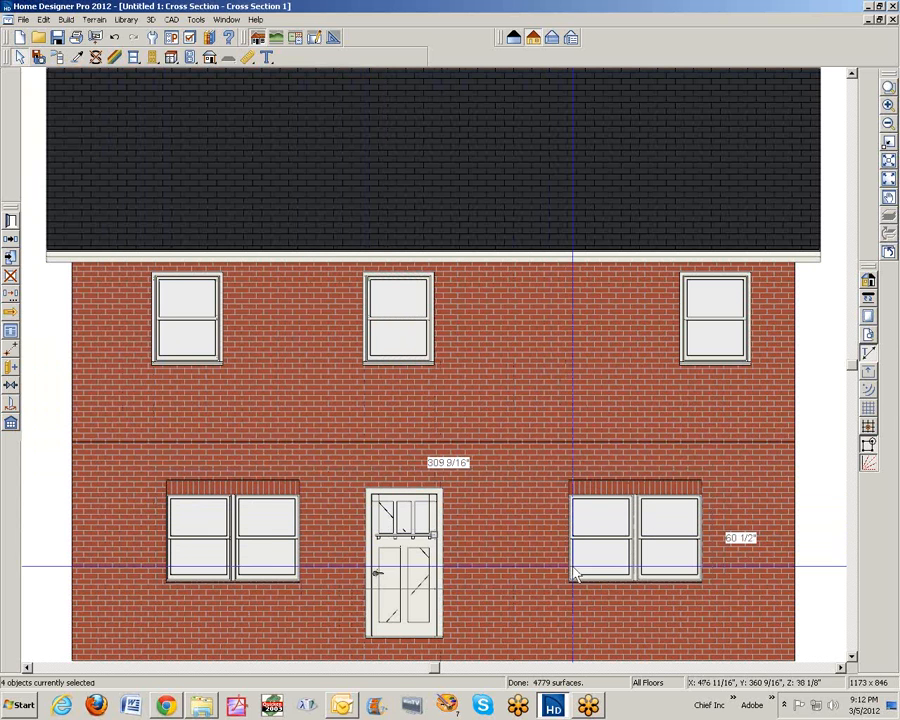
# Step: Reselect the four ground-floor windows and review their exterior preview, options, and lintel and sill settings
pyautogui.click(221, 553)
pyautogui.keyDown('shift'); pyautogui.click(289, 553); pyautogui.keyUp('shift')
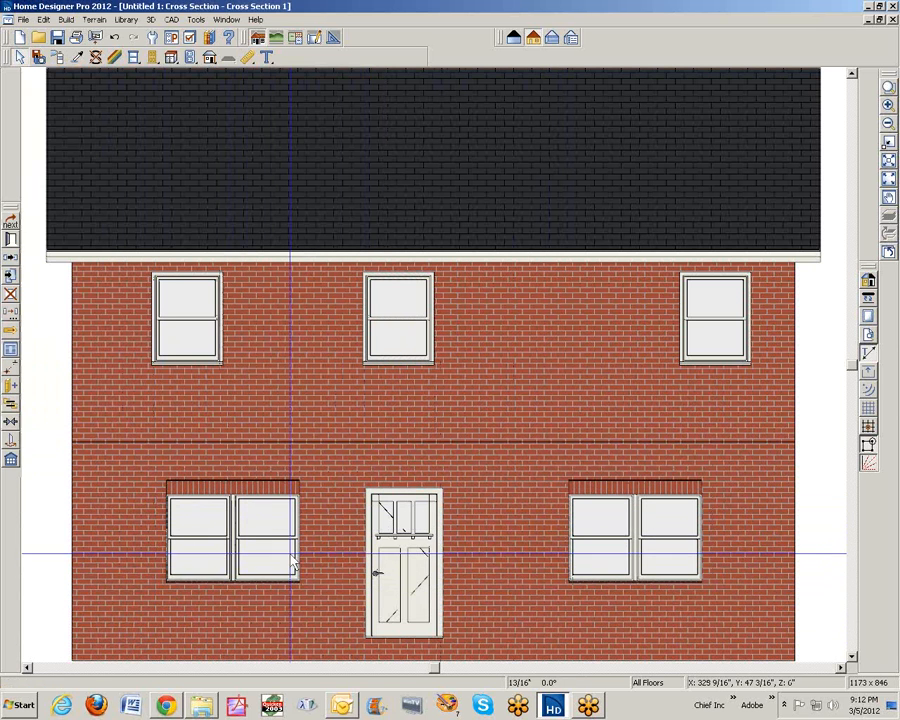
pyautogui.keyDown('shift'); pyautogui.click(614, 558); pyautogui.keyUp('shift')
pyautogui.keyDown('shift'); pyautogui.click(663, 558); pyautogui.keyUp('shift')
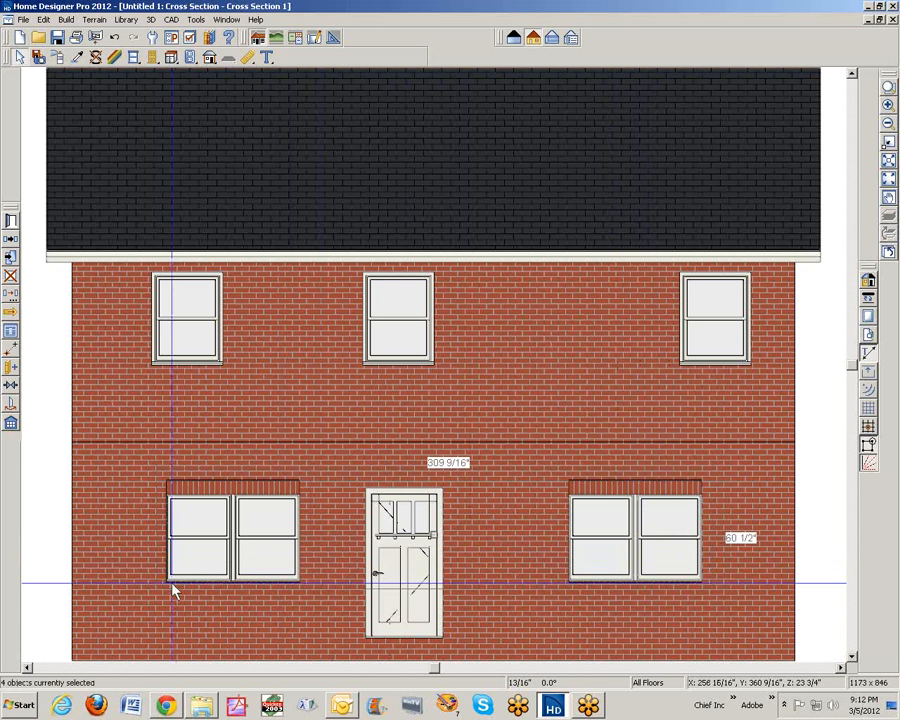
pyautogui.click(10, 366)
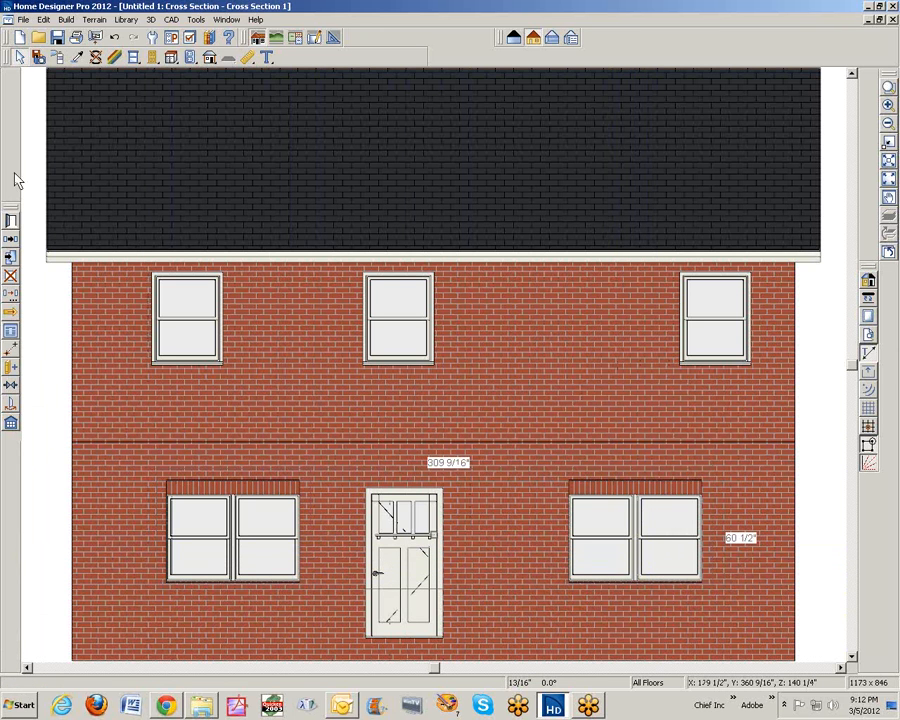
pyautogui.click(11, 221)
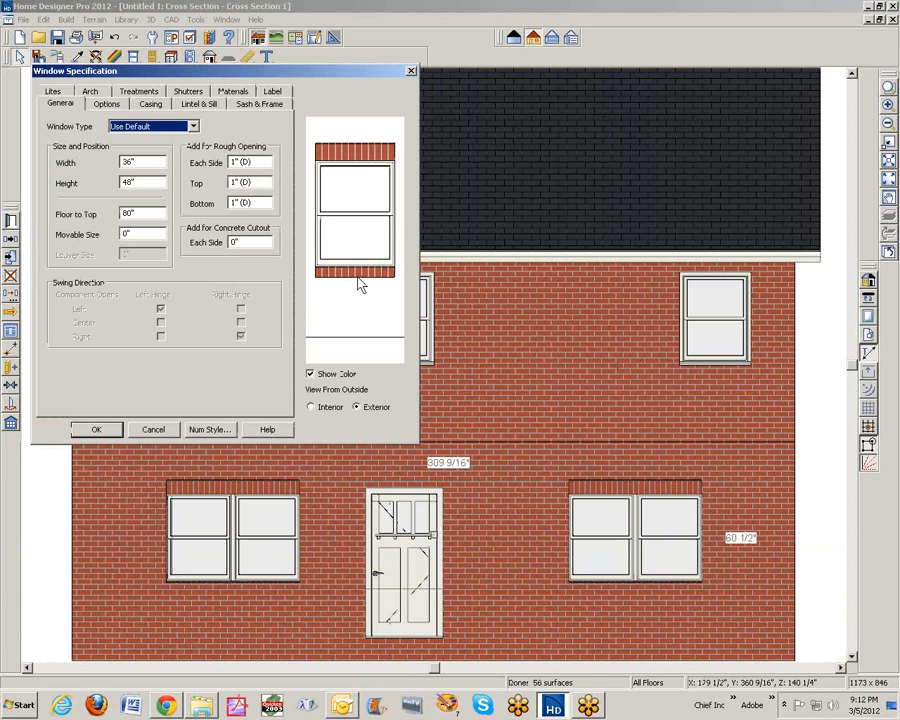
pyautogui.click(106, 104)
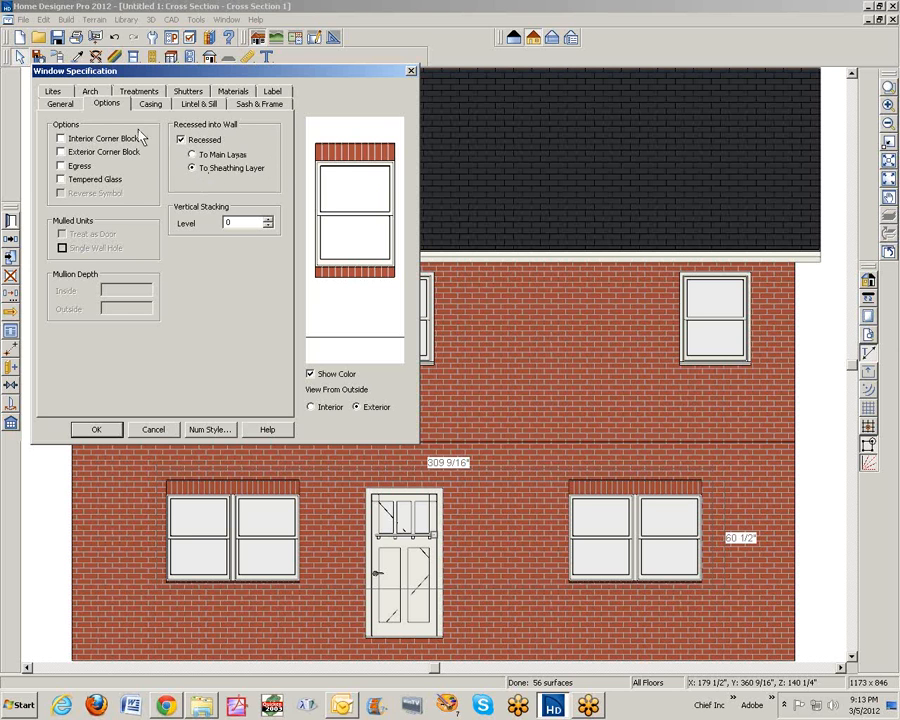
pyautogui.click(211, 106)
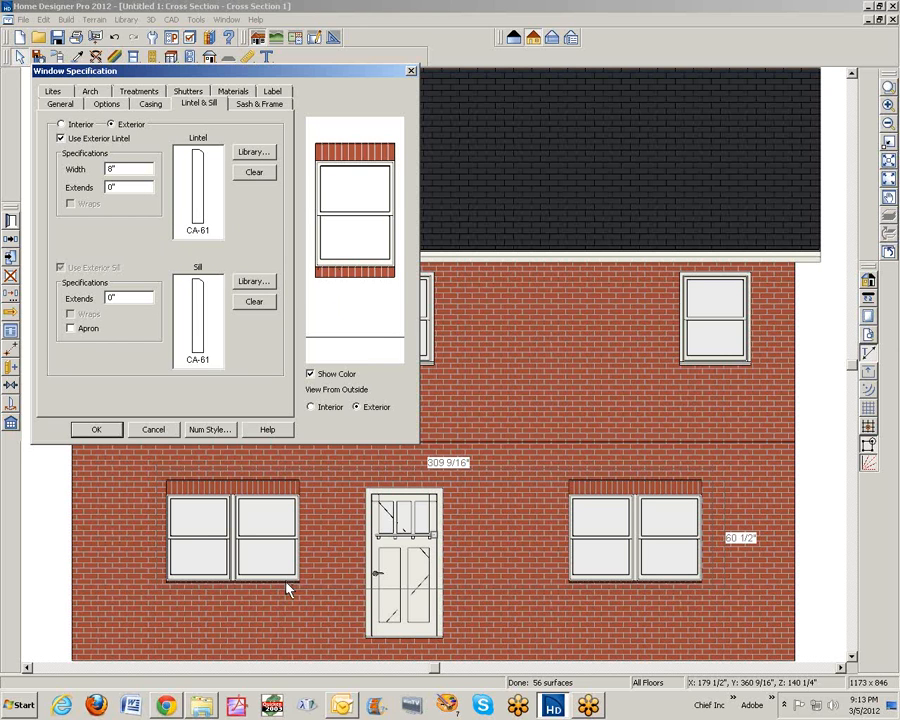
pyautogui.click(96, 429)
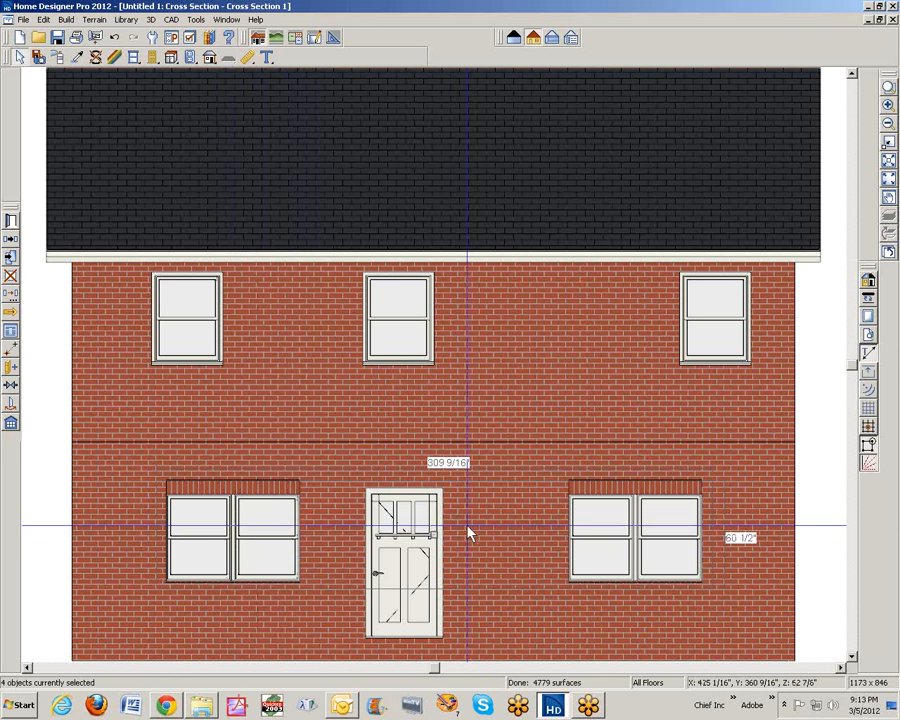
# Step: Set the front door's exterior casing width to 1 7/8" and review the door's recess options
pyautogui.click(420, 566)
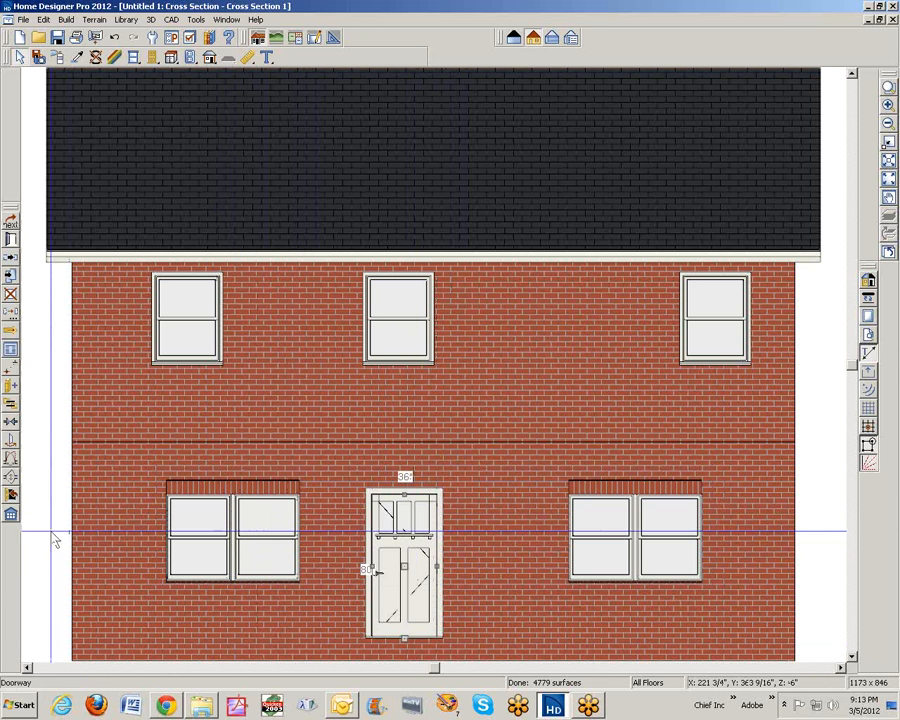
pyautogui.click(10, 239)
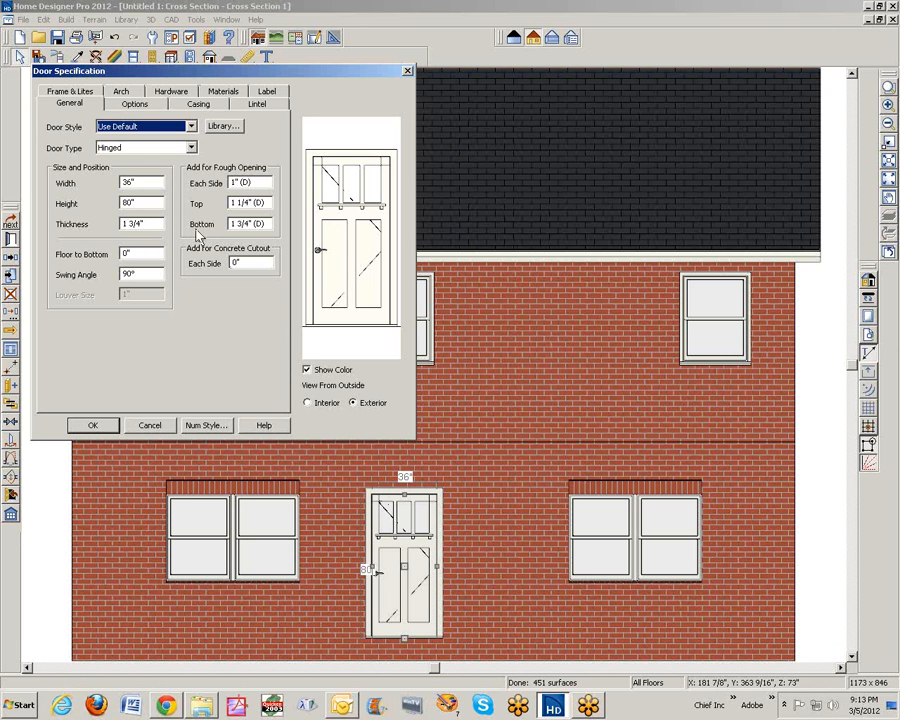
pyautogui.click(198, 104)
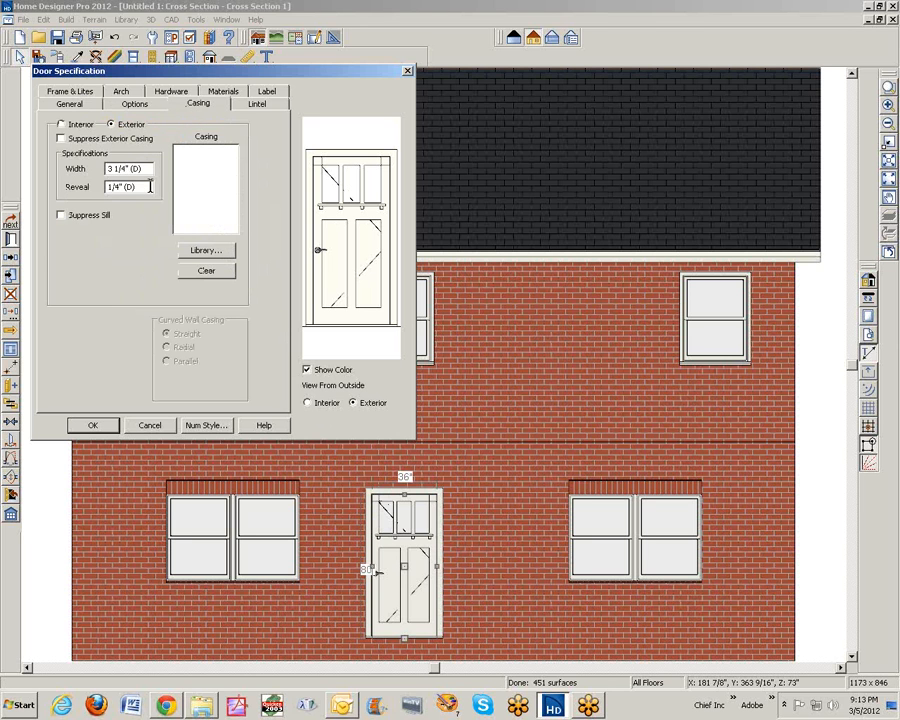
pyautogui.moveTo(150, 186); pyautogui.dragTo(106, 169)
pyautogui.write('1 7/8')
pyautogui.press('Tab')
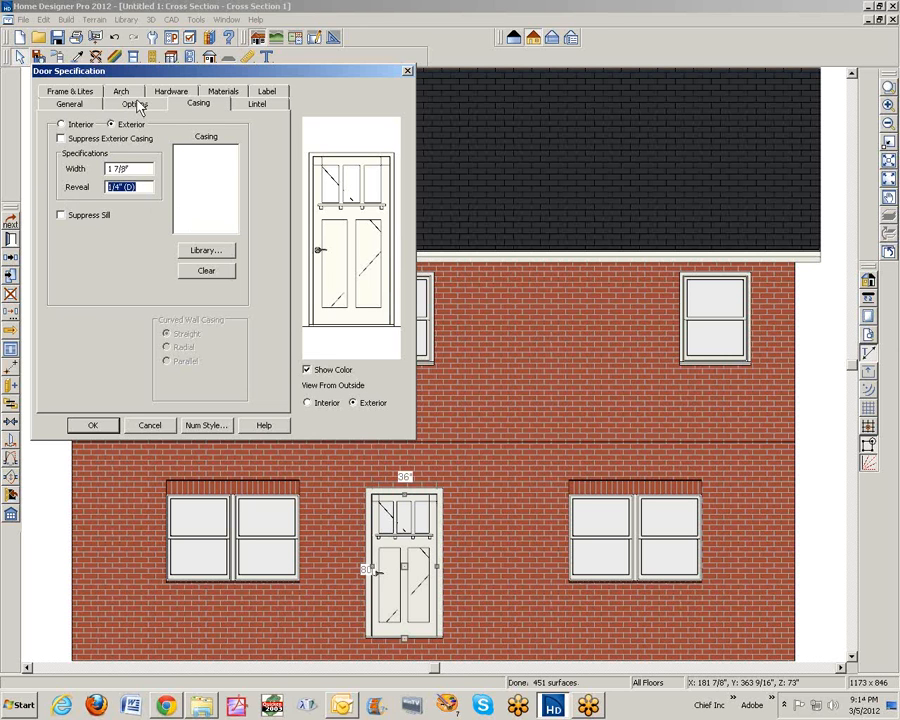
pyautogui.click(134, 104)
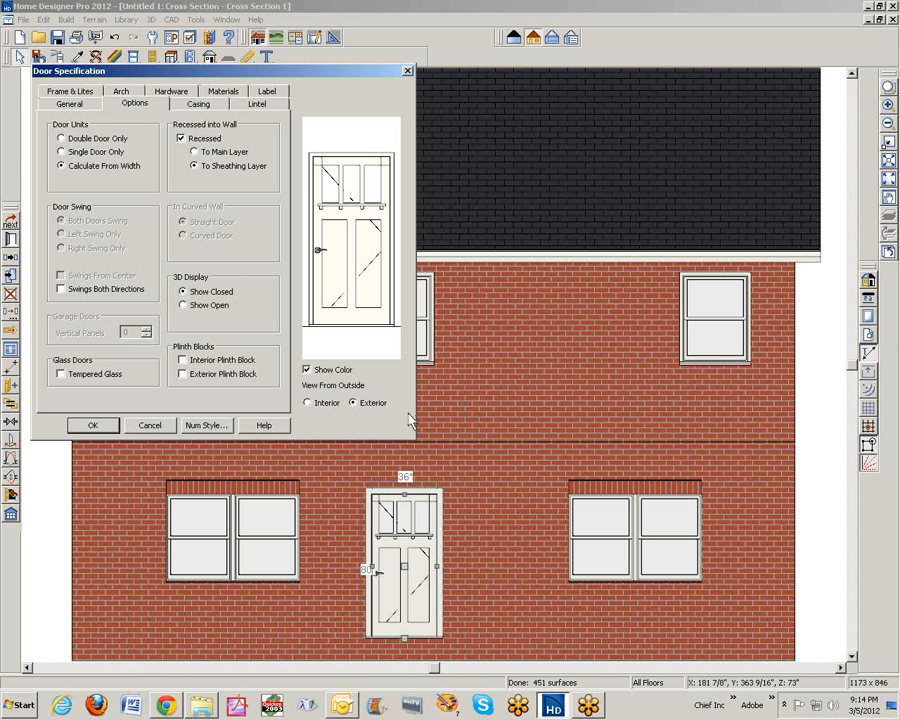
# Step: Enable an exterior lintel on the front door and set its width to 8"
pyautogui.click(257, 104)
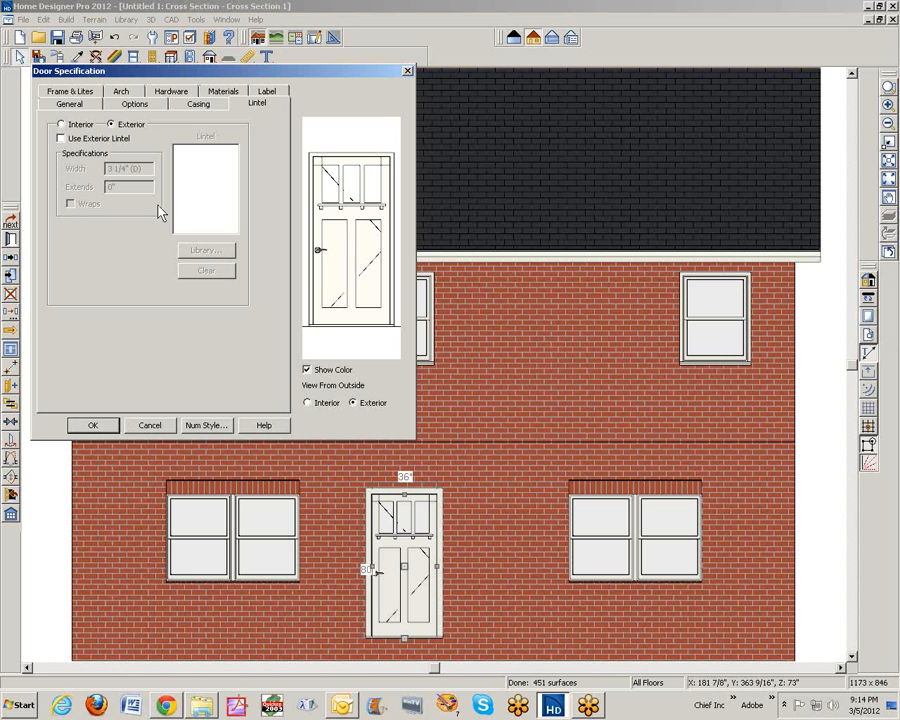
pyautogui.click(61, 138)
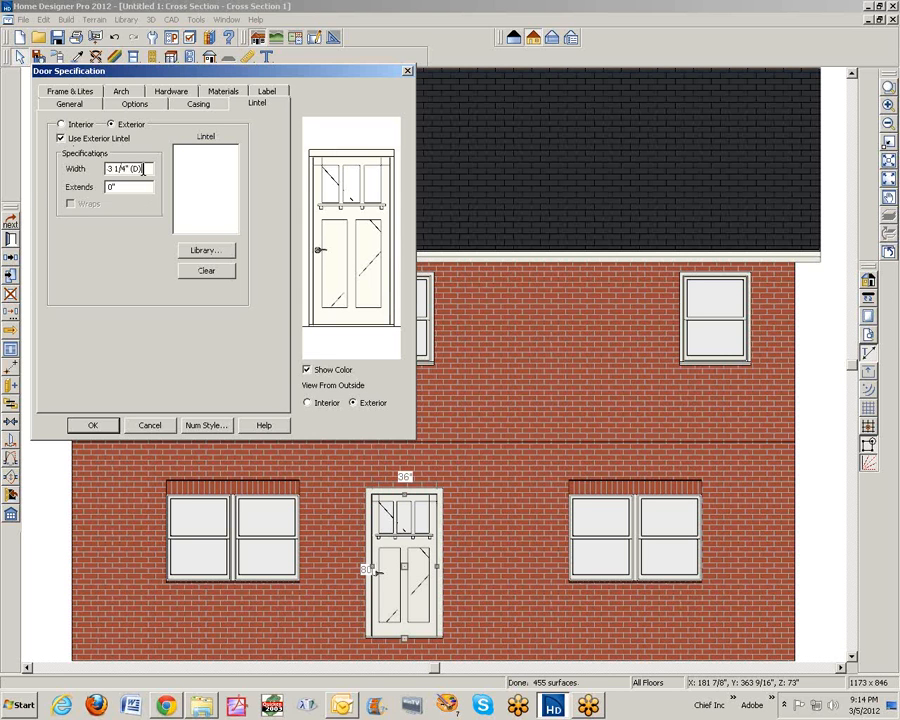
pyautogui.moveTo(144, 169); pyautogui.dragTo(33, 183)
pyautogui.write('8')
pyautogui.press('Tab')
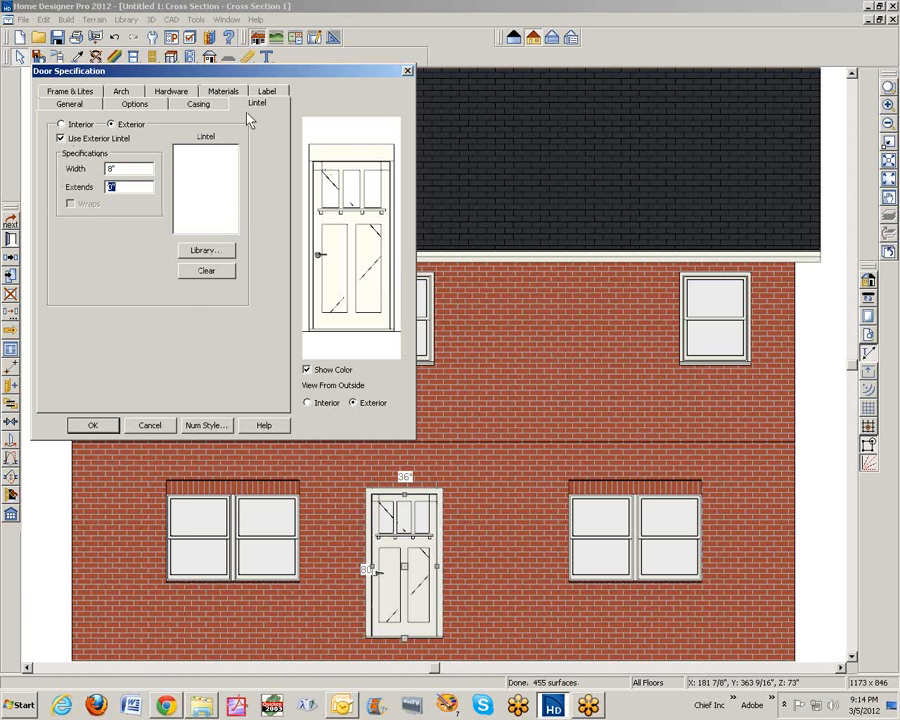
# Step: Apply the Copy of Red5 Brick plan material to the door's exterior trim and accept the door specification
pyautogui.click(228, 93)
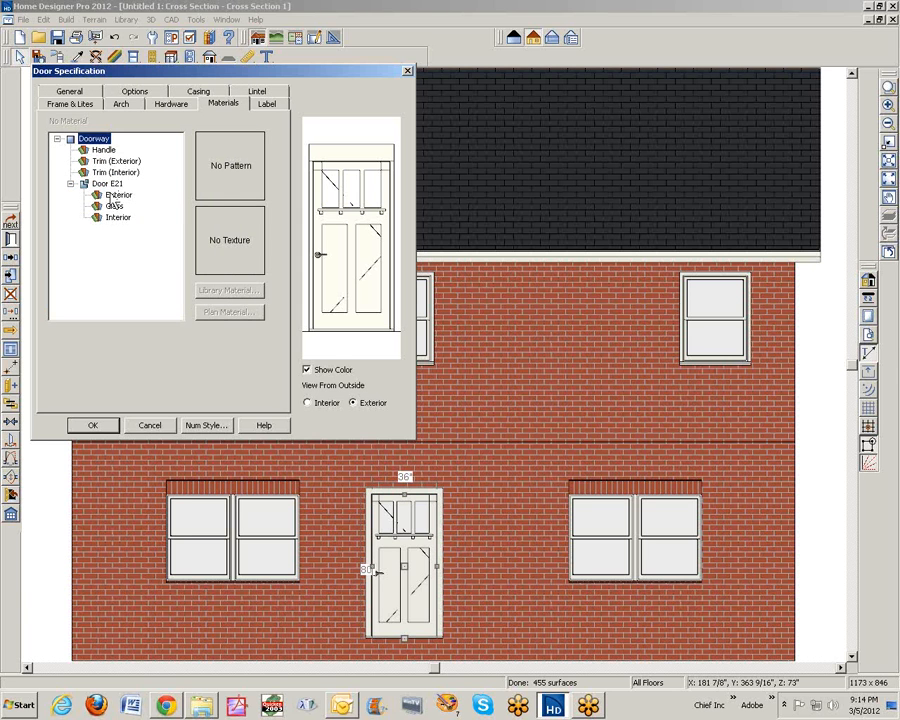
pyautogui.click(116, 161)
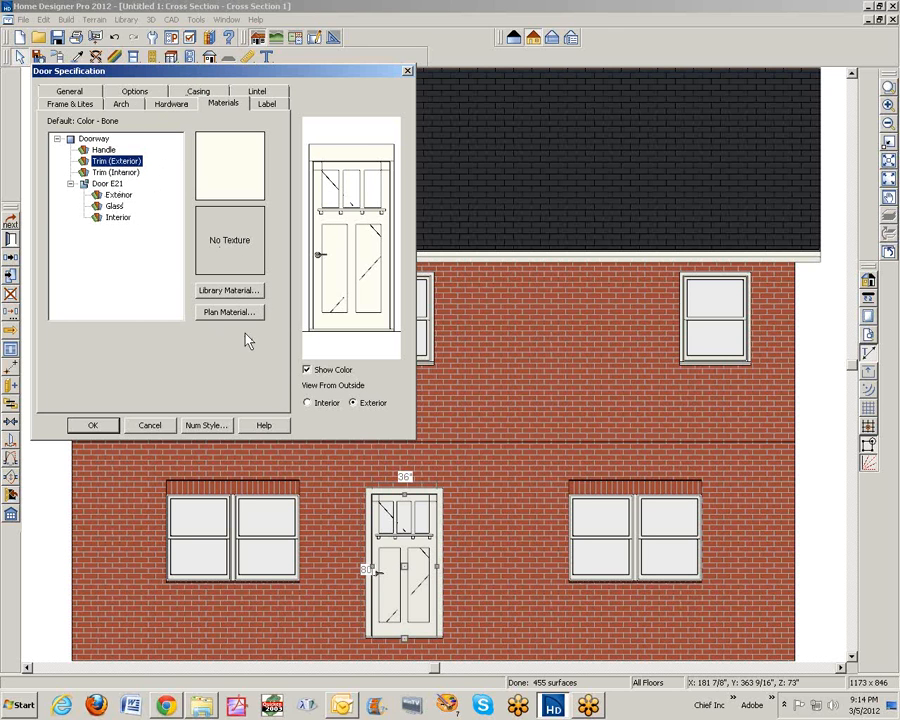
pyautogui.click(229, 312)
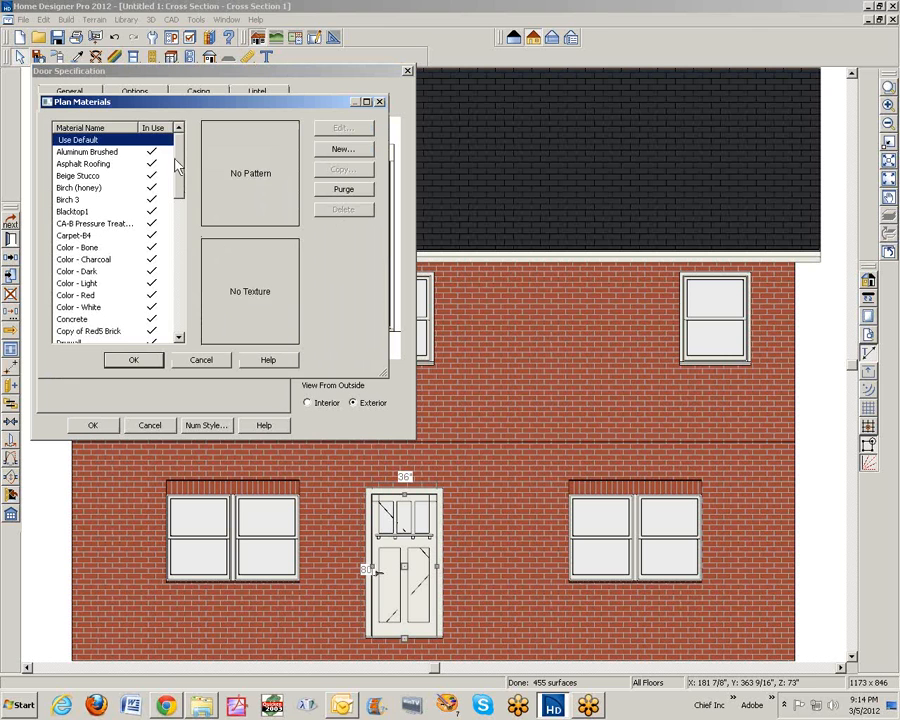
pyautogui.moveTo(176, 160); pyautogui.dragTo(195, 205)
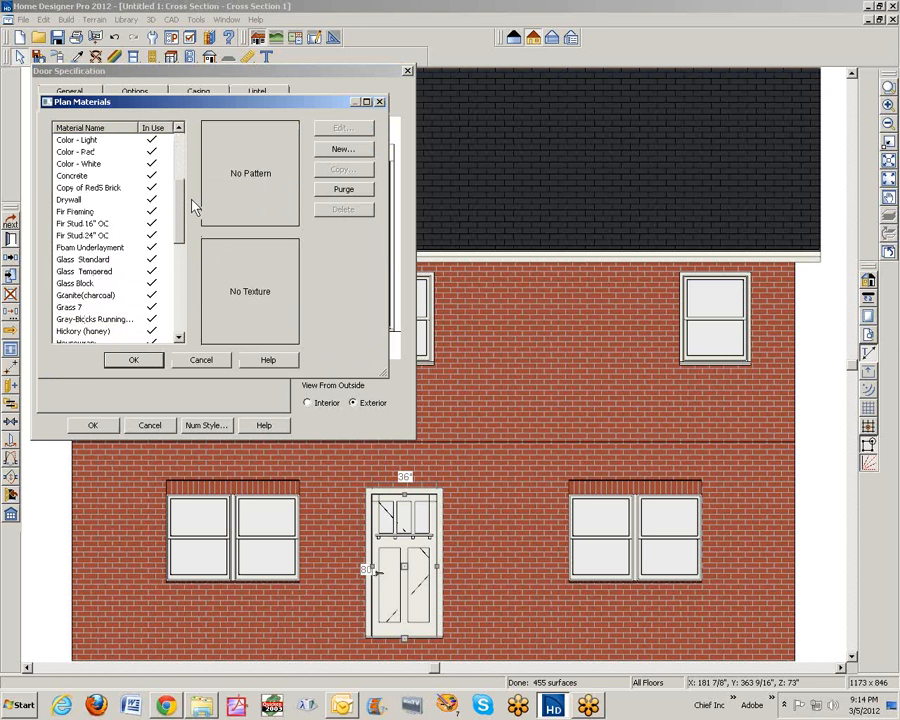
pyautogui.click(95, 188)
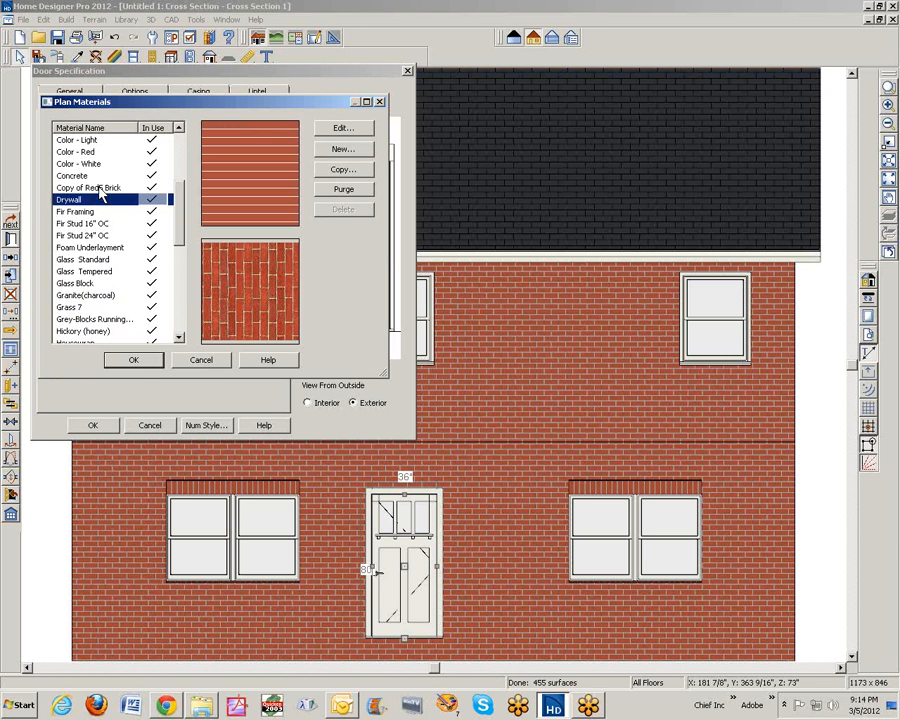
pyautogui.click(140, 362)
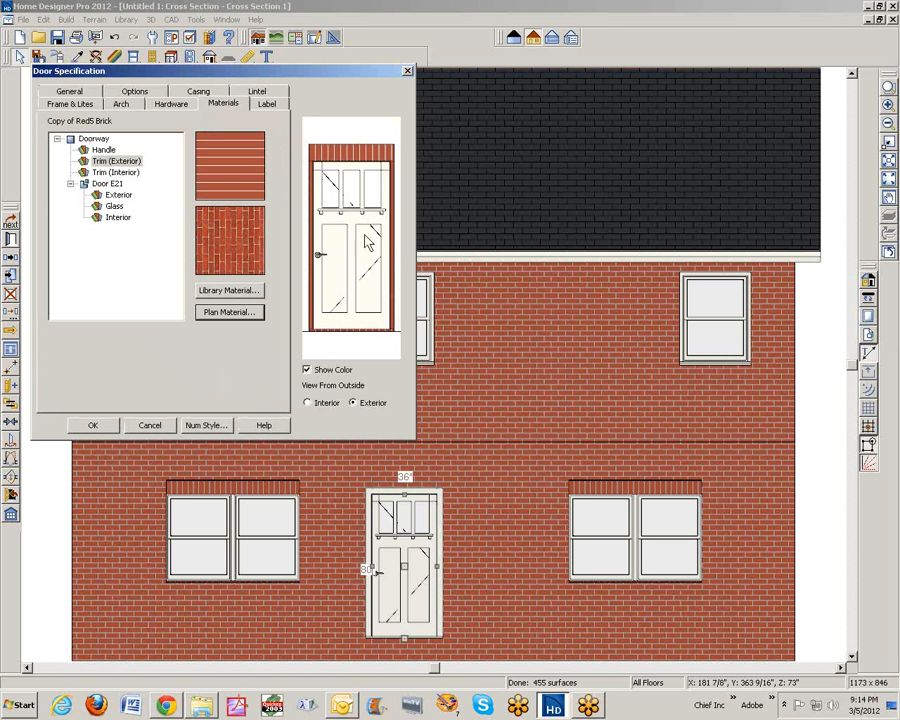
pyautogui.click(96, 427)
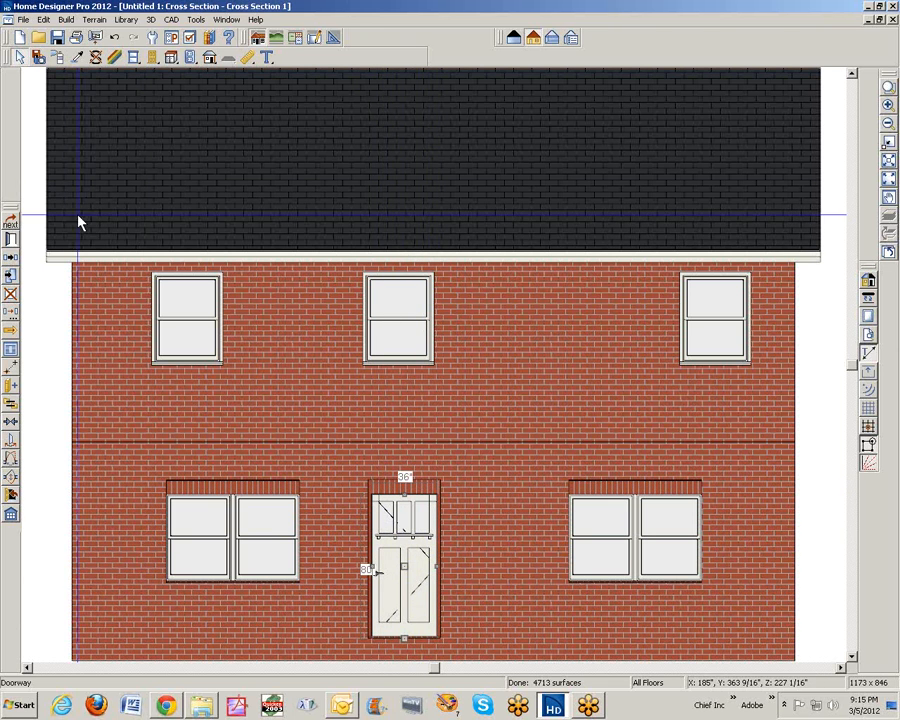
# Step: Assign the CA-61 base molding from the core library to the front door's exterior lintel
pyautogui.click(10, 239)
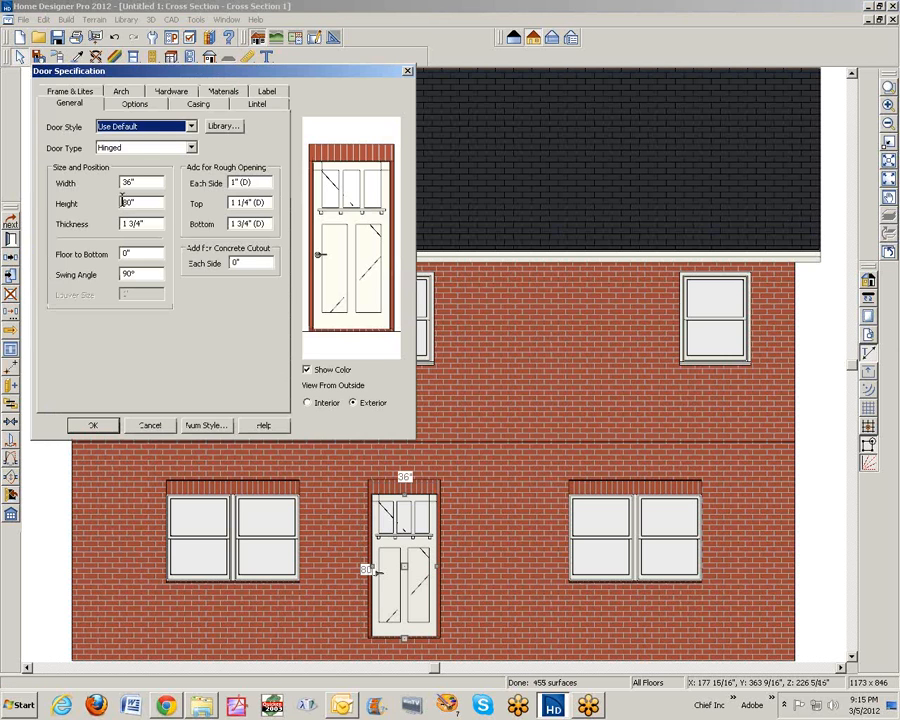
pyautogui.click(257, 106)
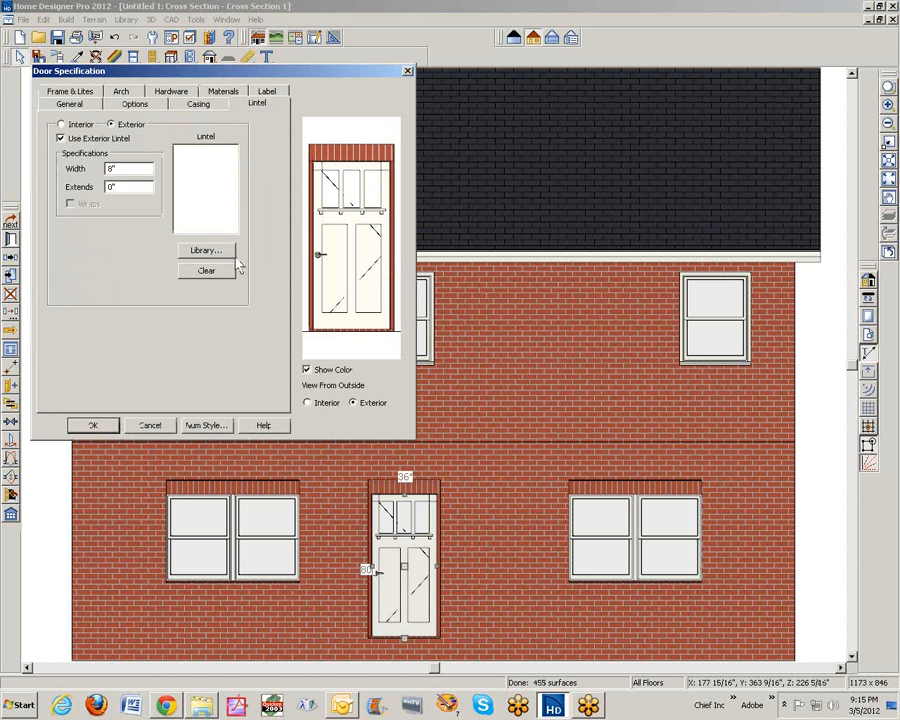
pyautogui.click(205, 251)
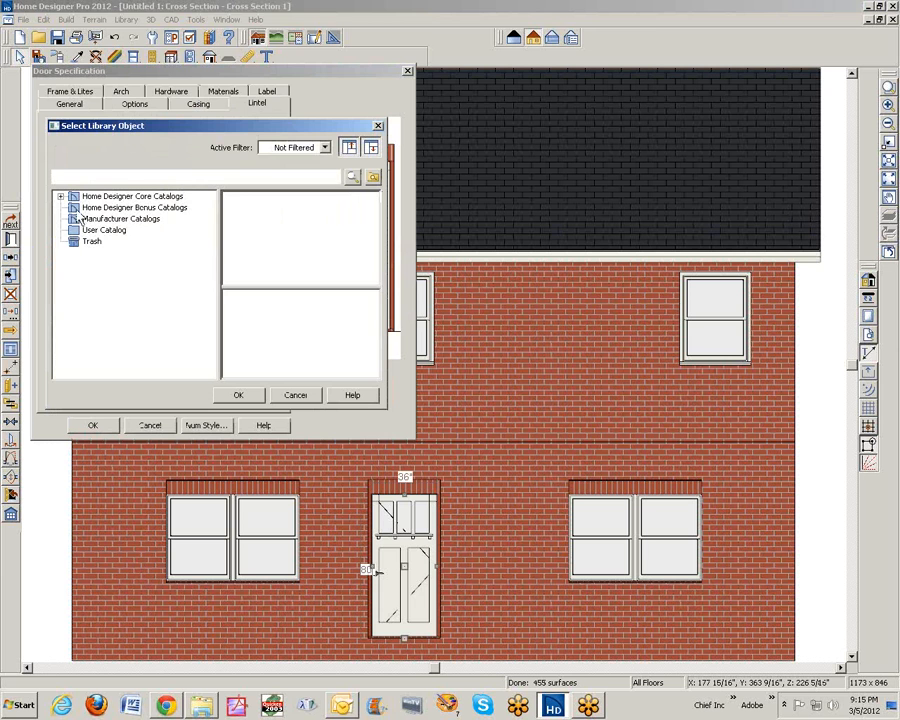
pyautogui.click(61, 197)
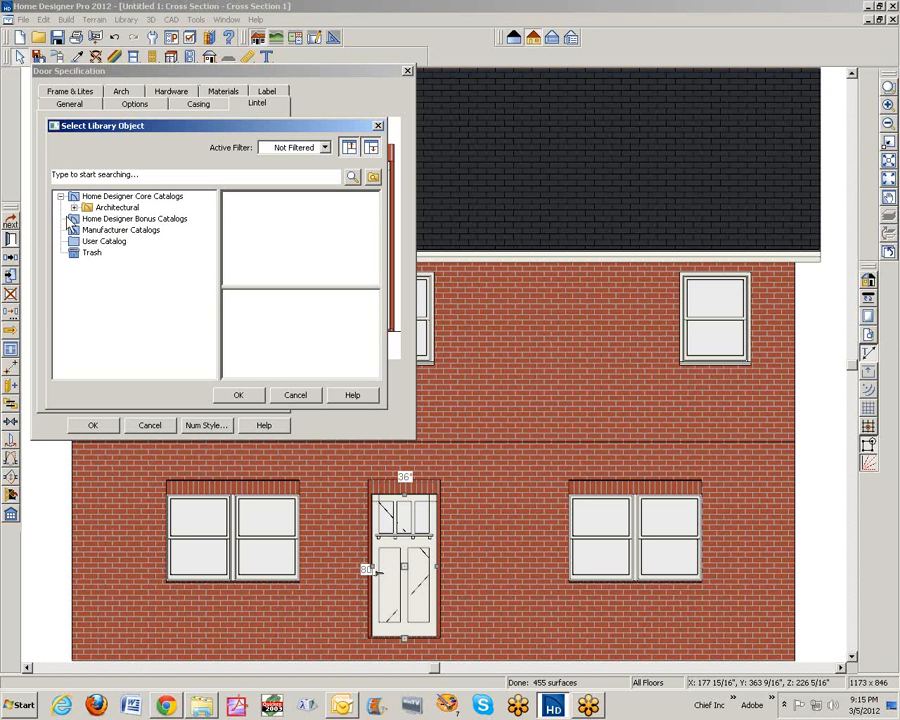
pyautogui.click(73, 207)
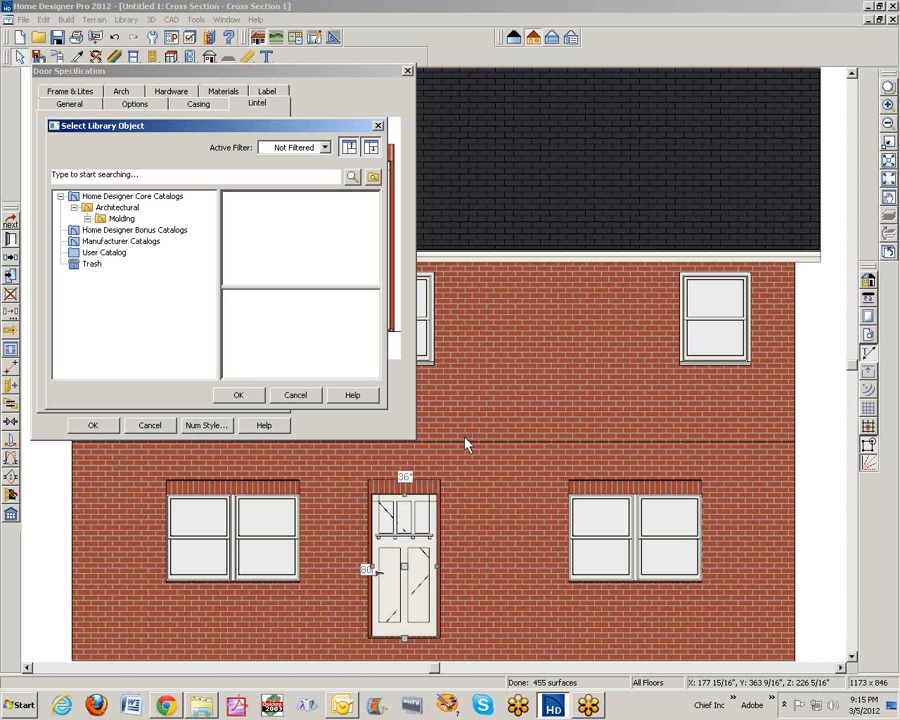
pyautogui.click(88, 219)
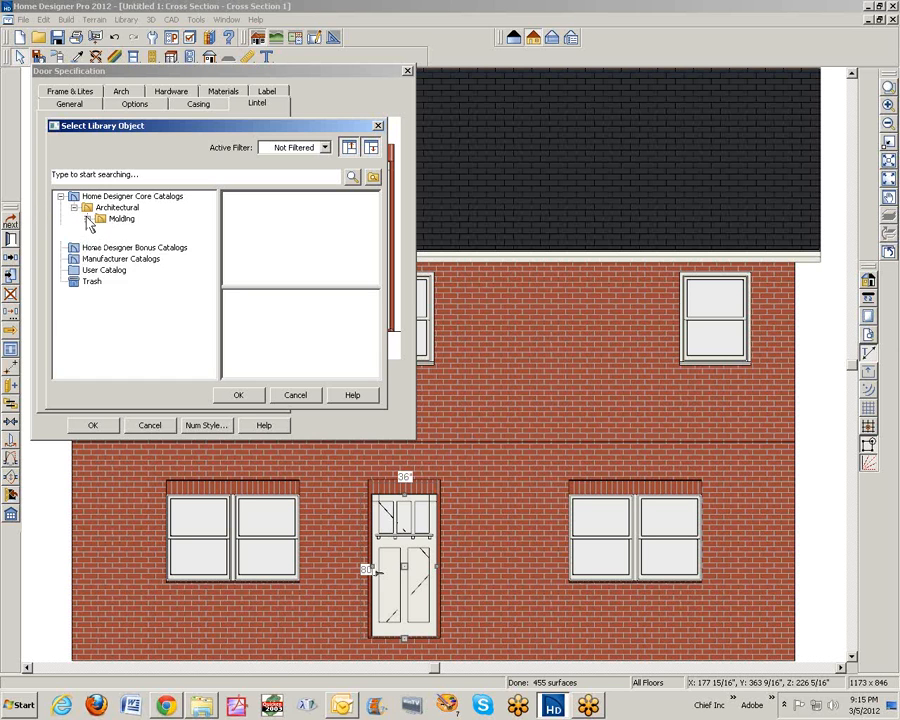
pyautogui.click(140, 230)
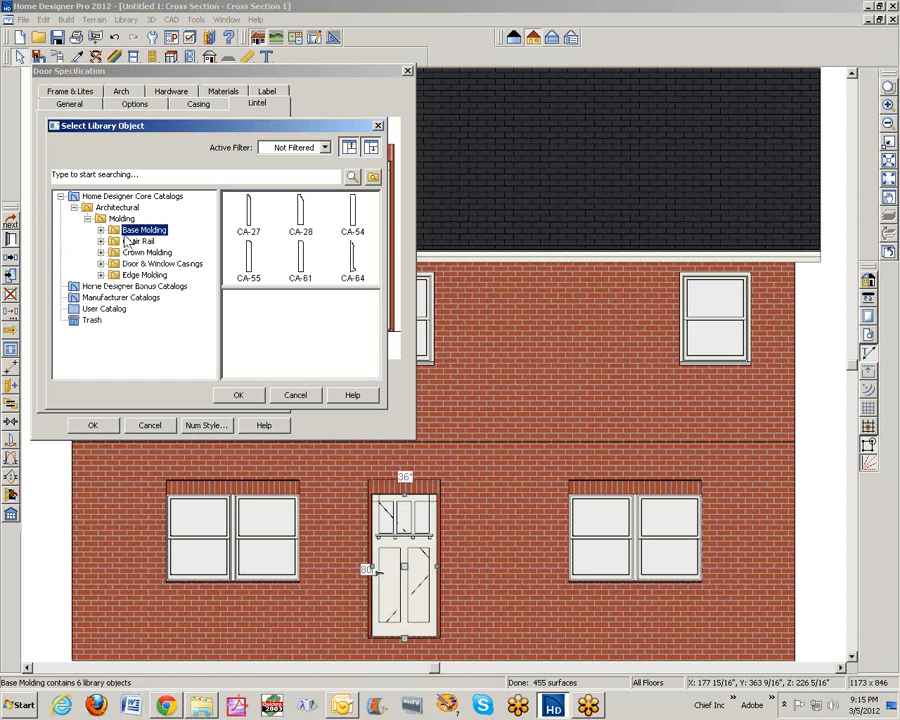
pyautogui.click(300, 262)
pyautogui.click(240, 395)
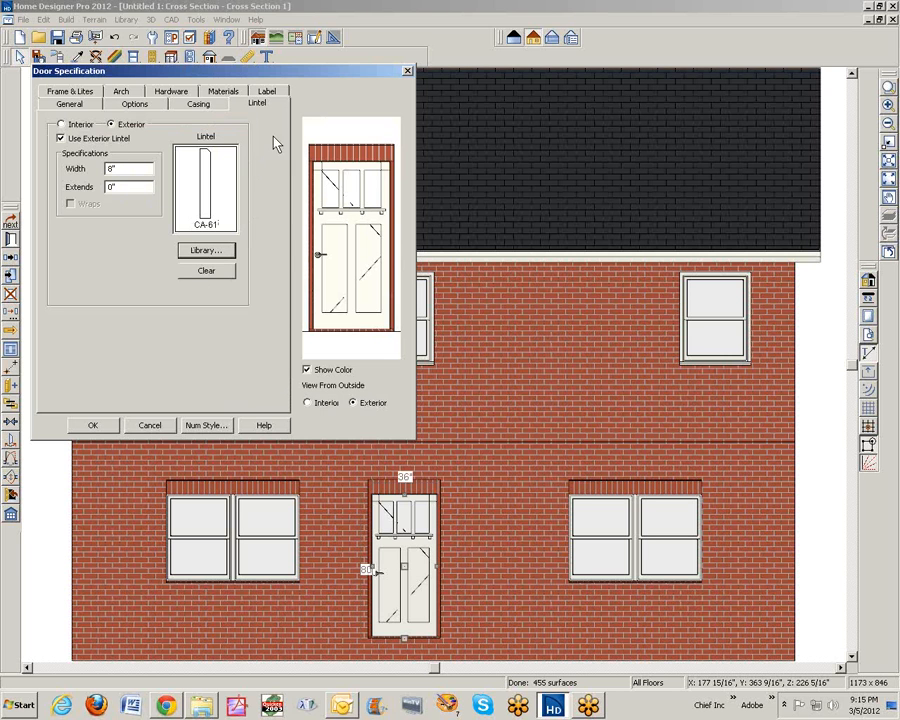
# Step: Check the lintel molding's material, reset the door's exterior trim to the default material, and accept the door specification
pyautogui.click(229, 94)
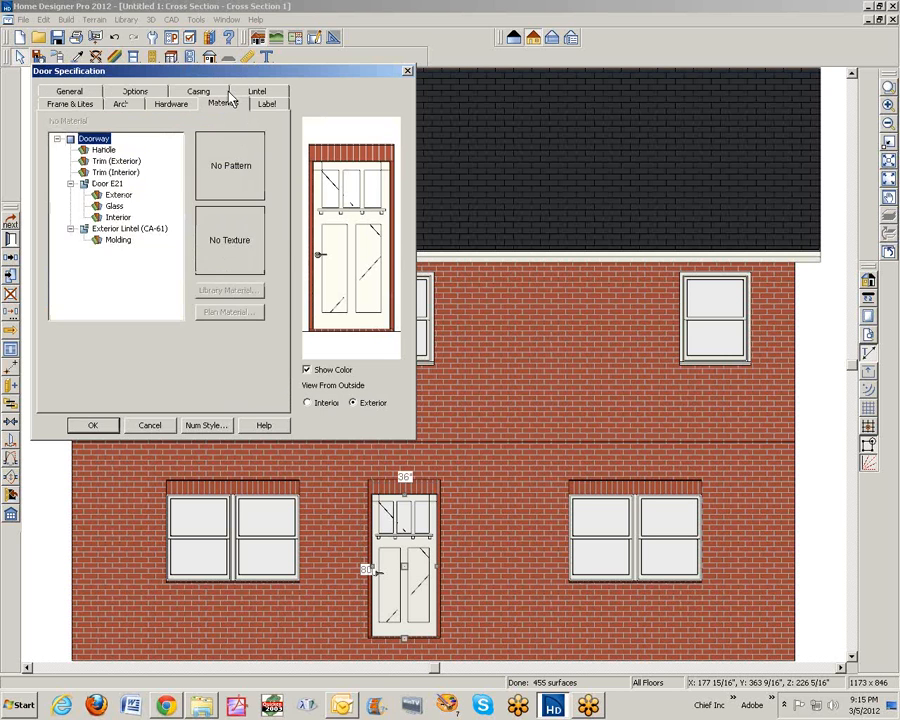
pyautogui.click(118, 240)
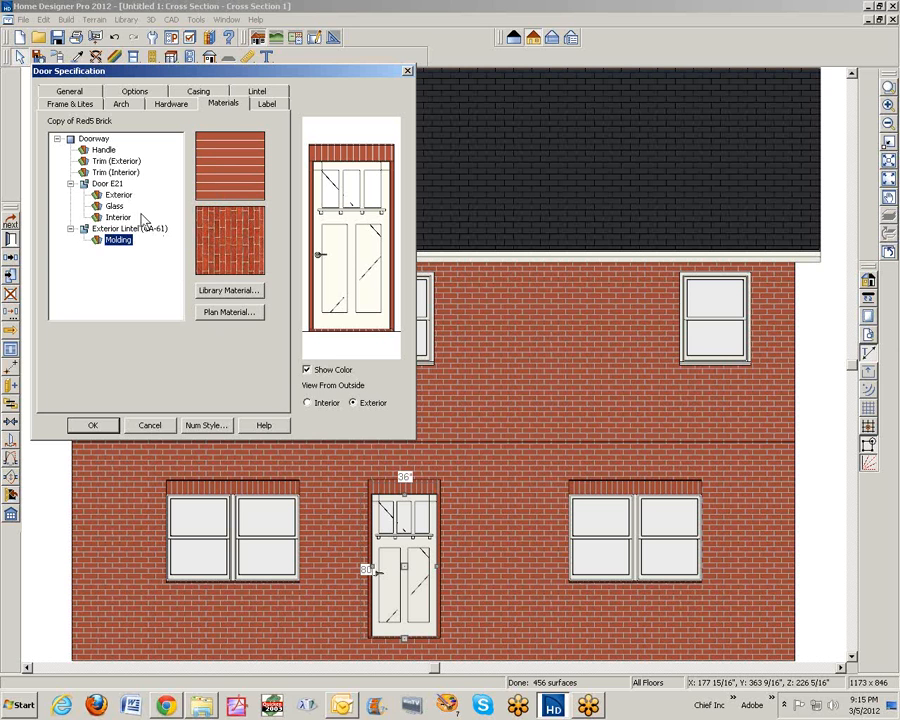
pyautogui.click(128, 162)
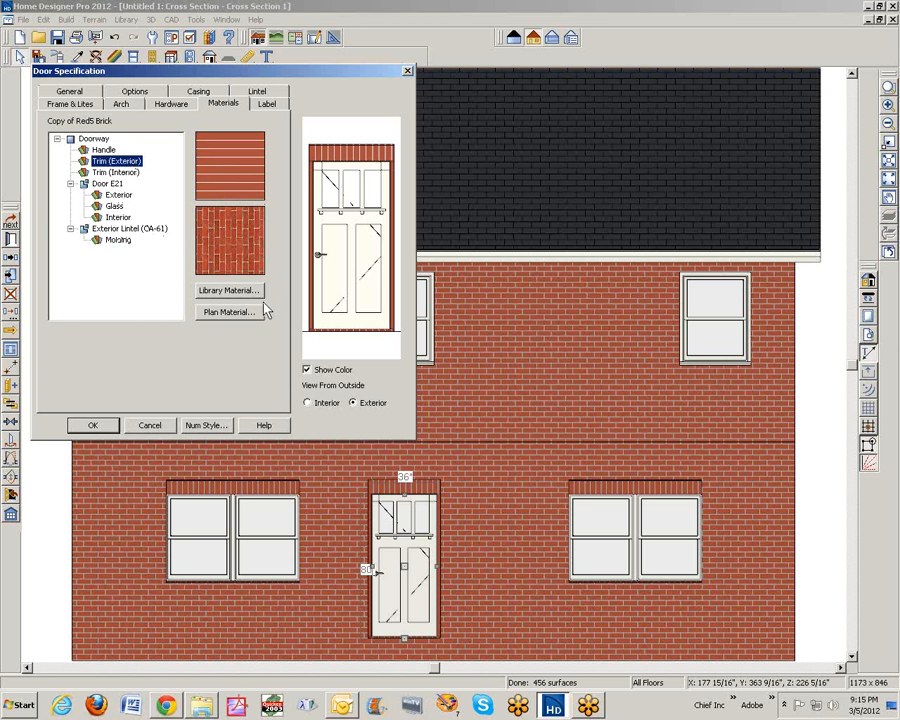
pyautogui.click(232, 312)
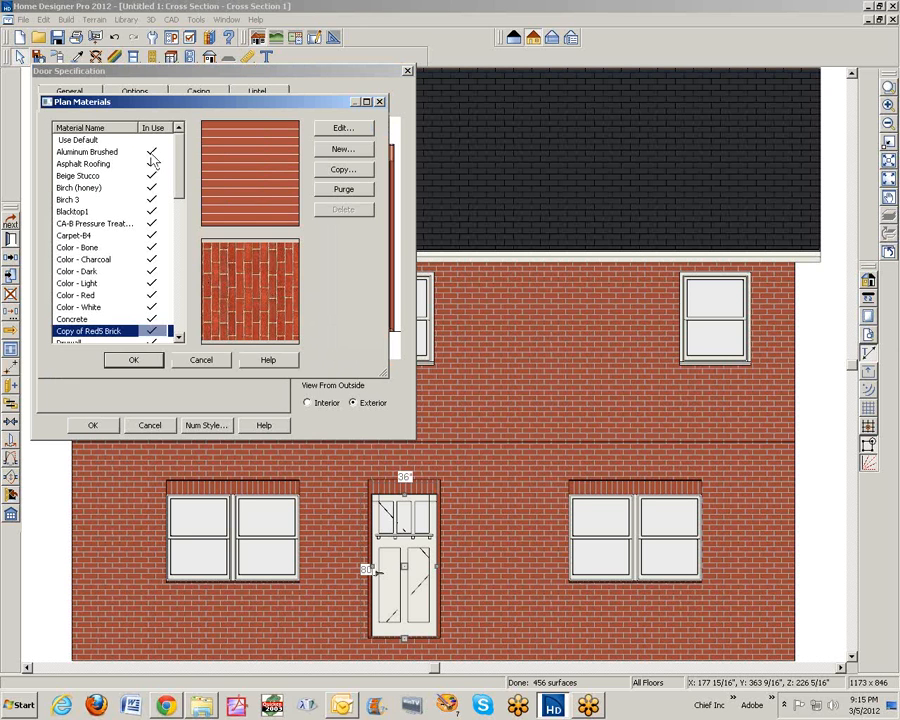
pyautogui.click(80, 140)
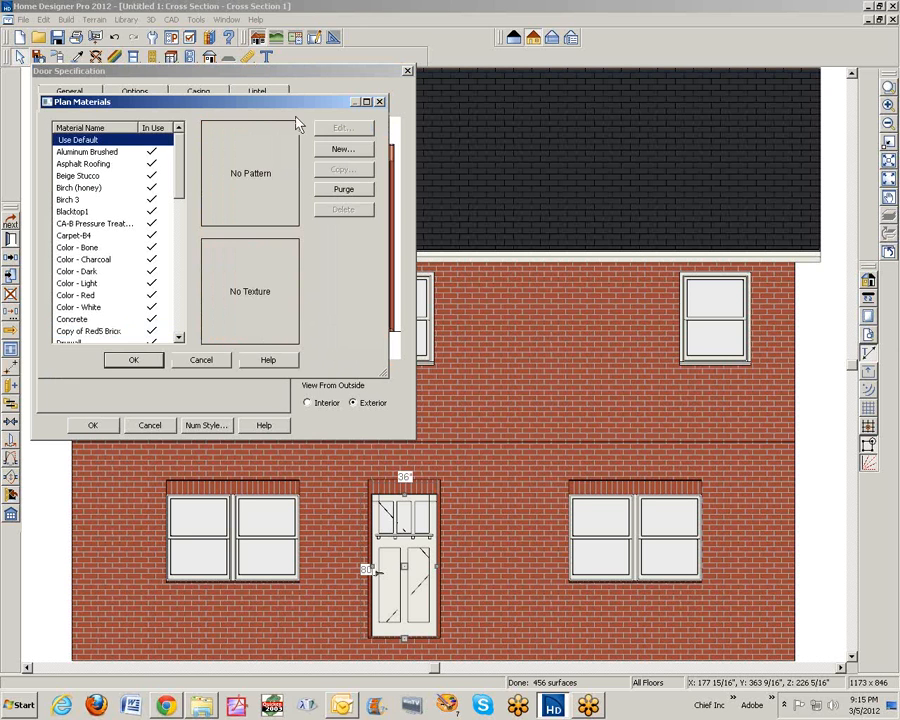
pyautogui.click(135, 360)
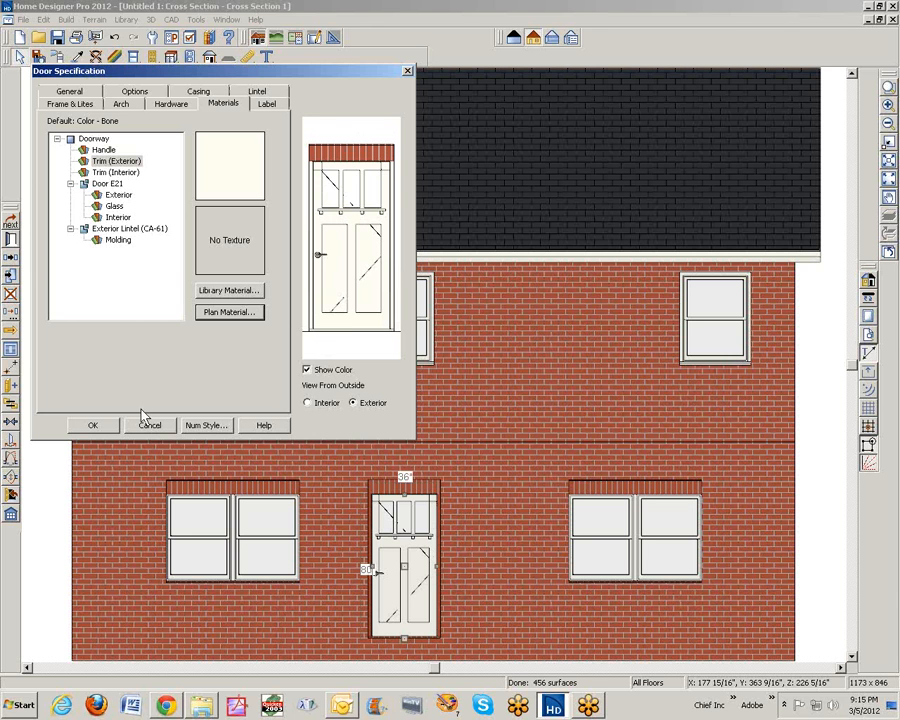
pyautogui.click(92, 425)
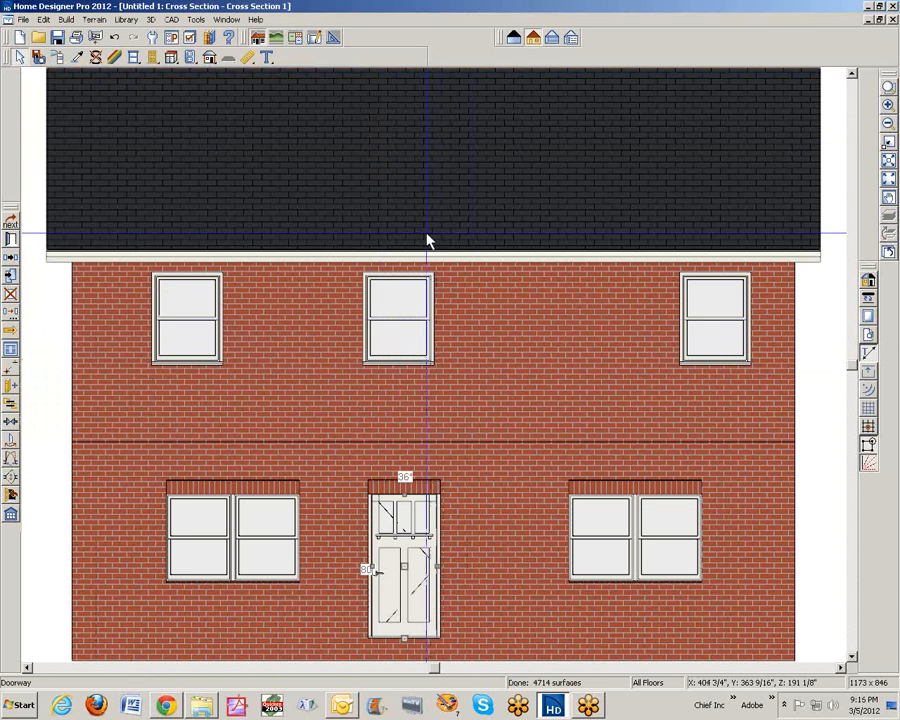
# Step: Switch the elevation to textured rendering and set the texture angle of the door lintel's Copy of Red5 Brick material to 0°
pyautogui.click(513, 41)
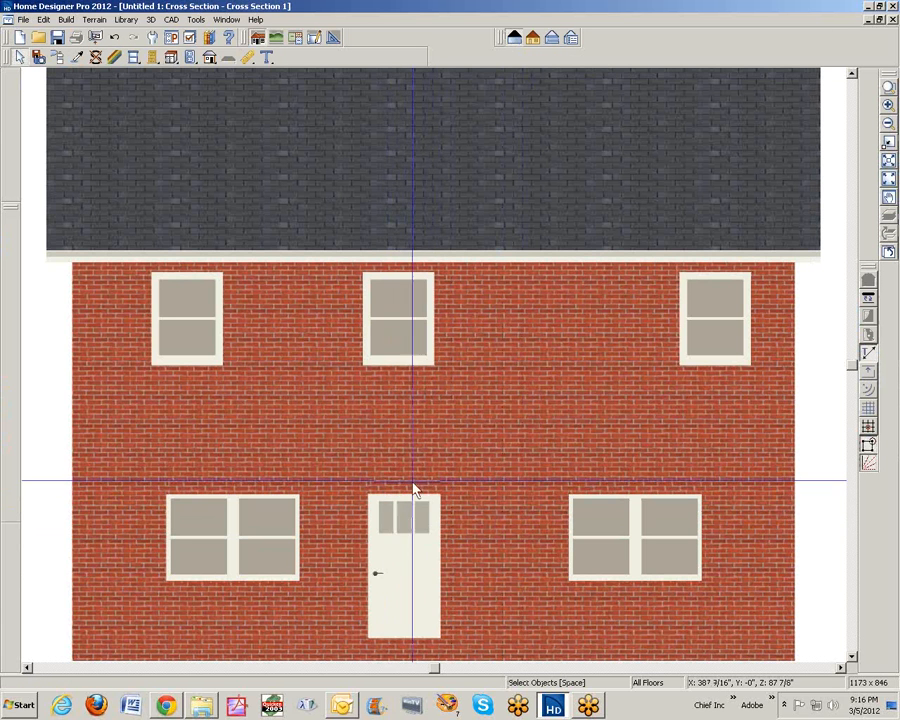
pyautogui.click(114, 57)
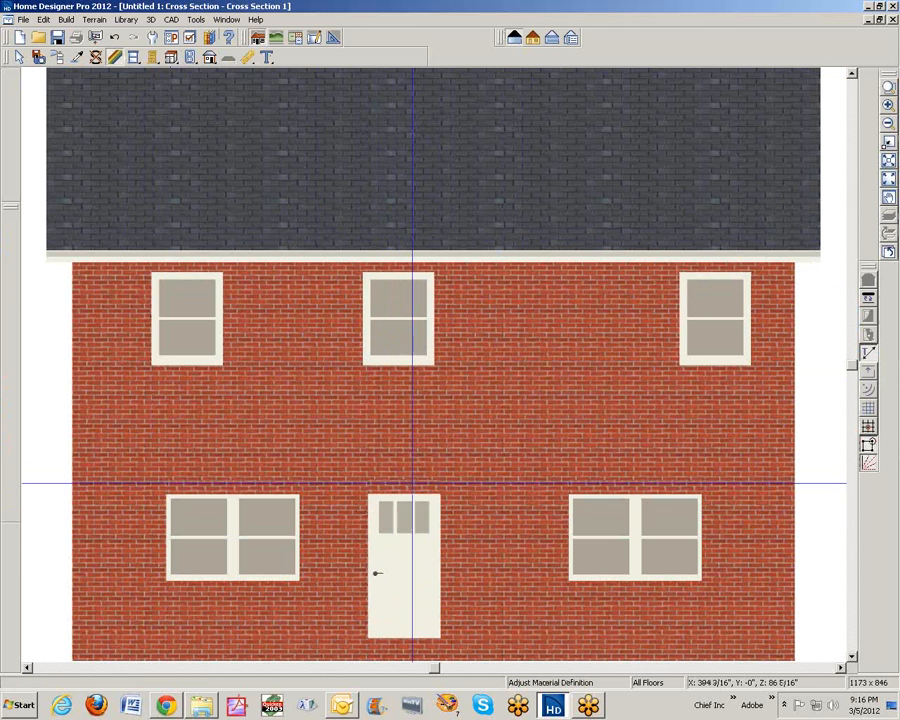
pyautogui.click(411, 490)
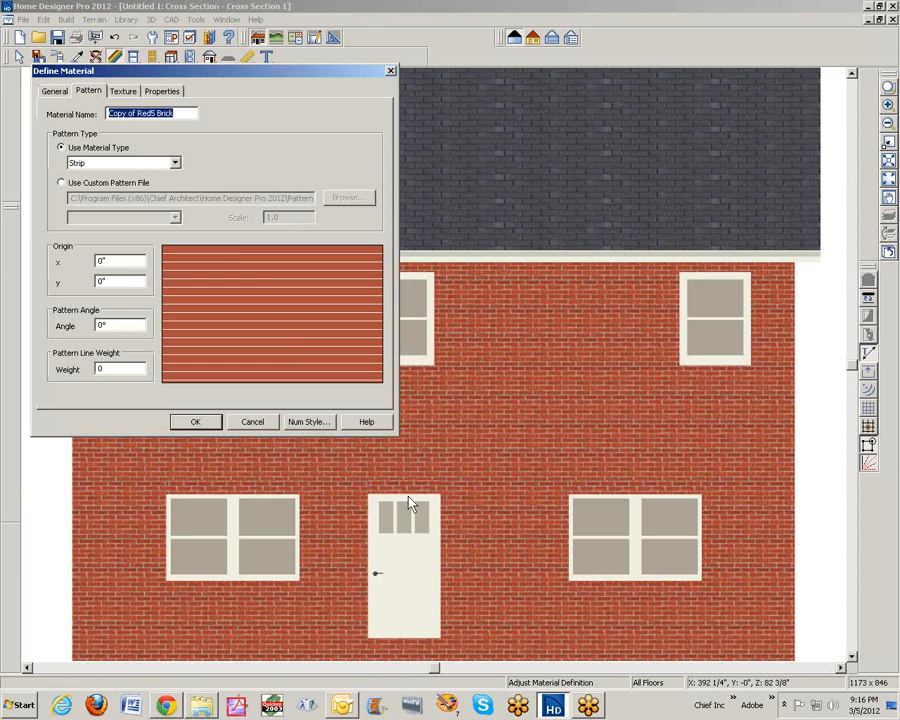
pyautogui.click(123, 92)
pyautogui.doubleClick(128, 258)
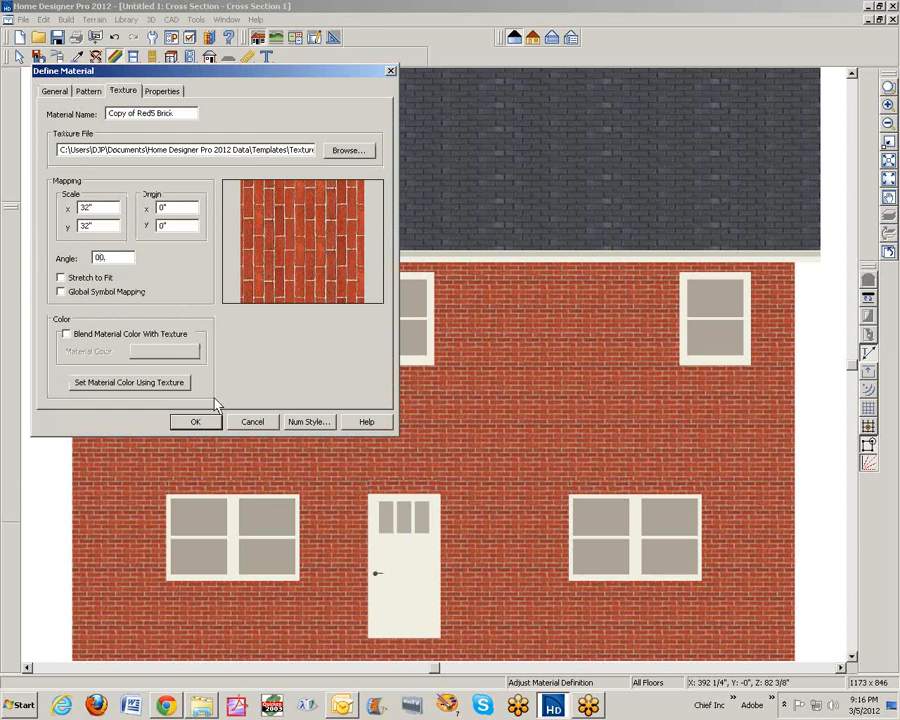
pyautogui.click(199, 422)
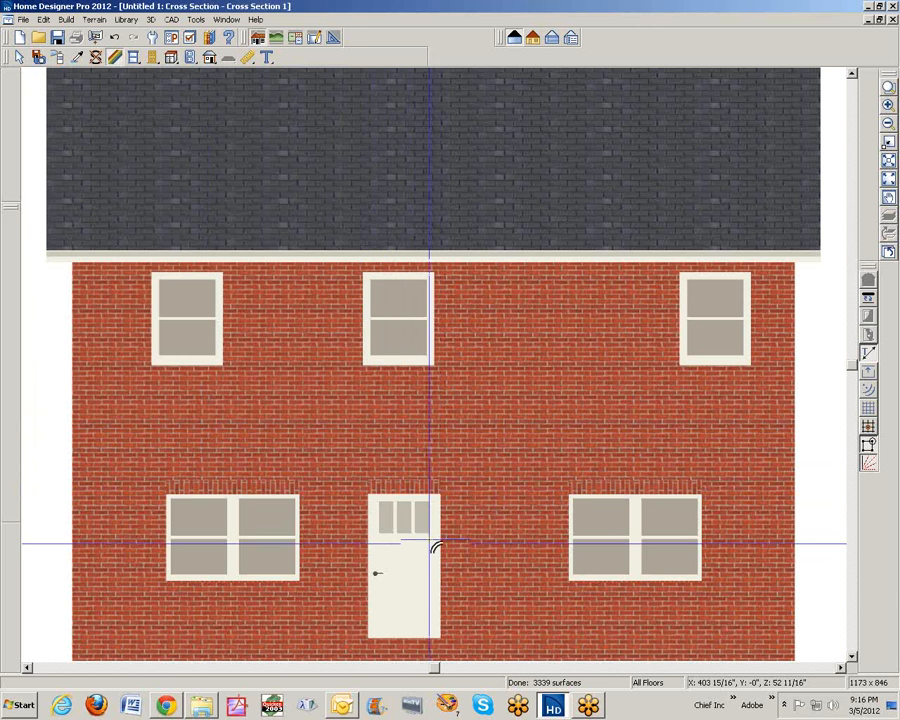
# Step: Set the horizontal texture scale of the door lintel's Copy of Red5 Brick material to 96"
pyautogui.click(409, 492)
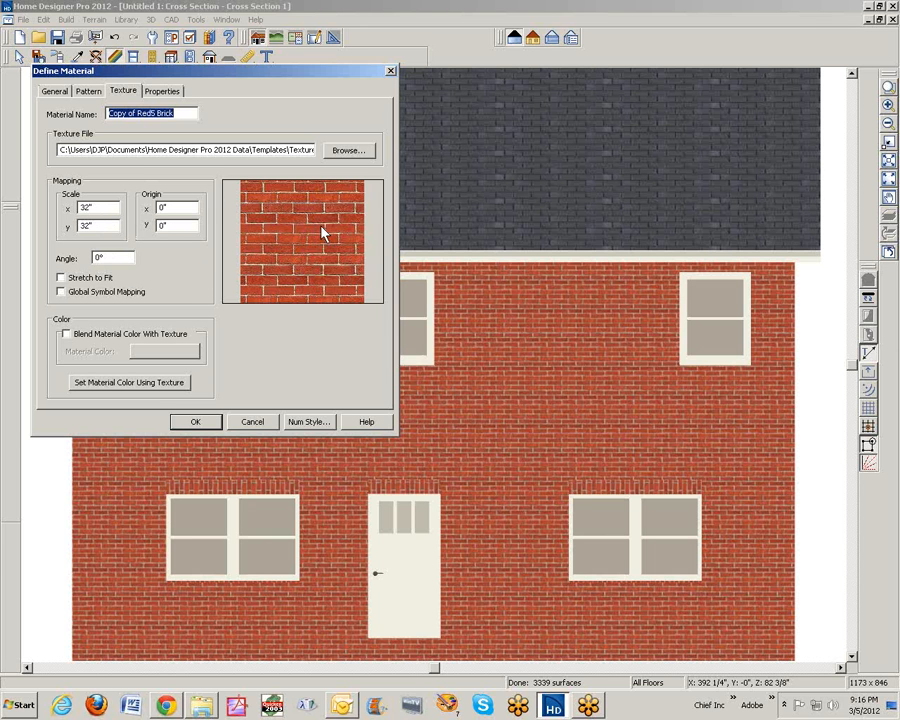
pyautogui.doubleClick(104, 211)
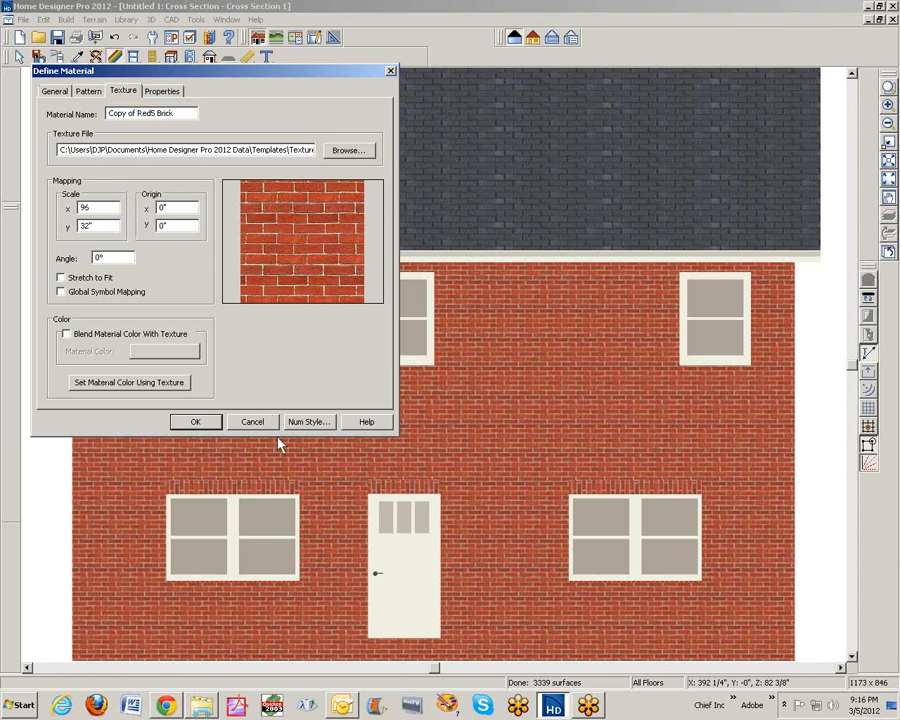
pyautogui.click(197, 422)
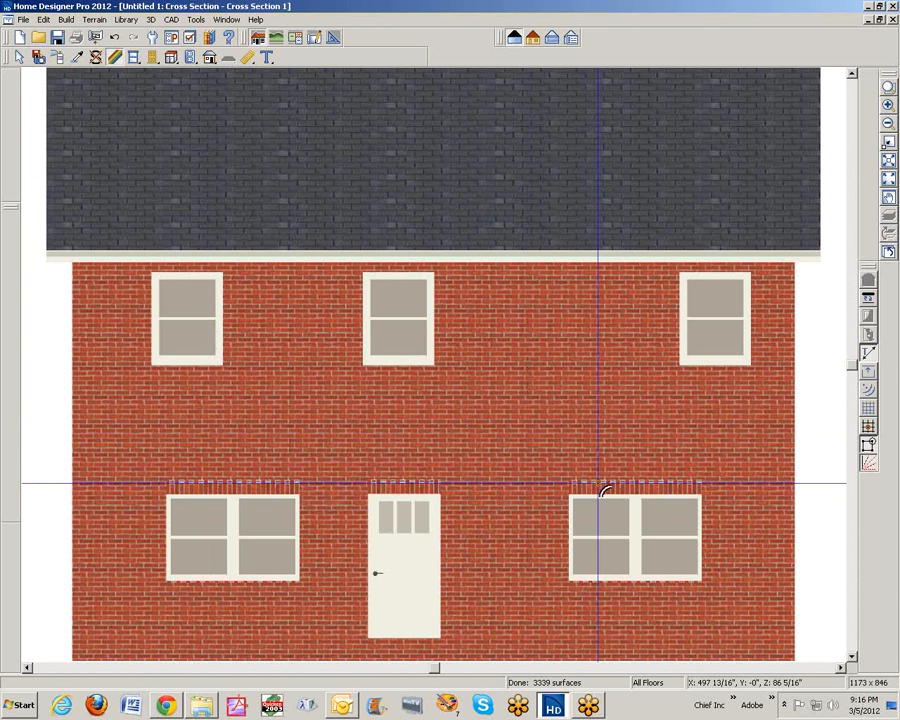
# Step: Set the horizontal texture scale of the door lintel's Copy of Red5 Brick material to 48"
pyautogui.click(418, 495)
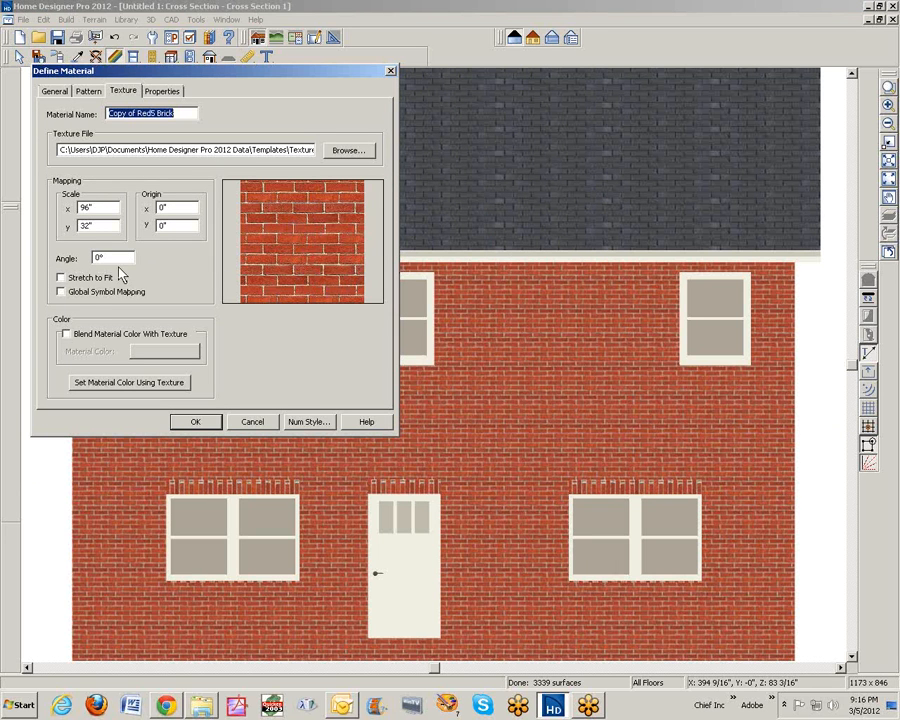
pyautogui.doubleClick(104, 208)
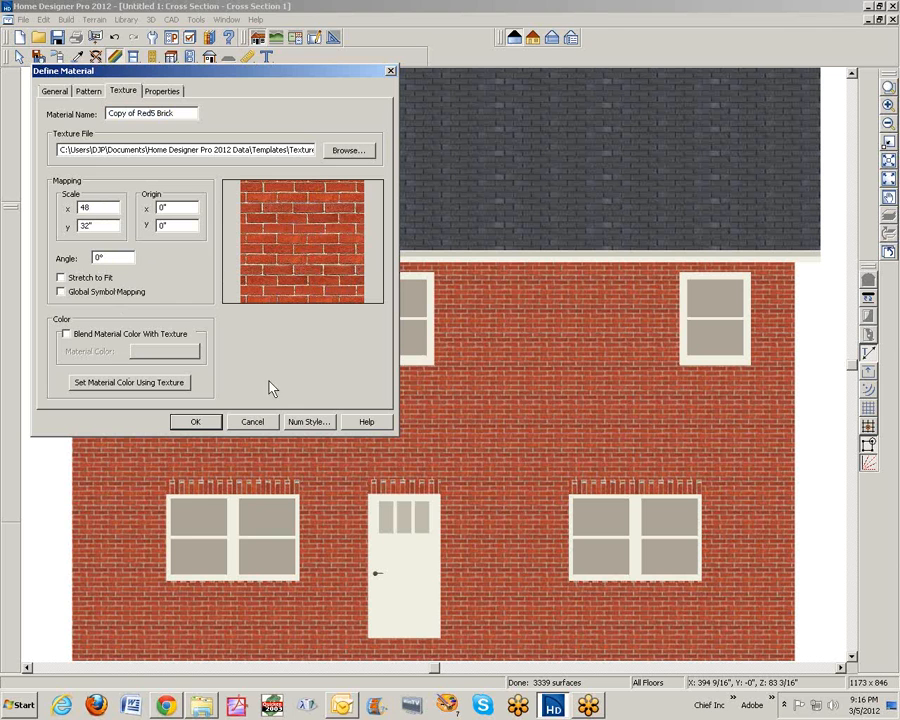
pyautogui.click(193, 423)
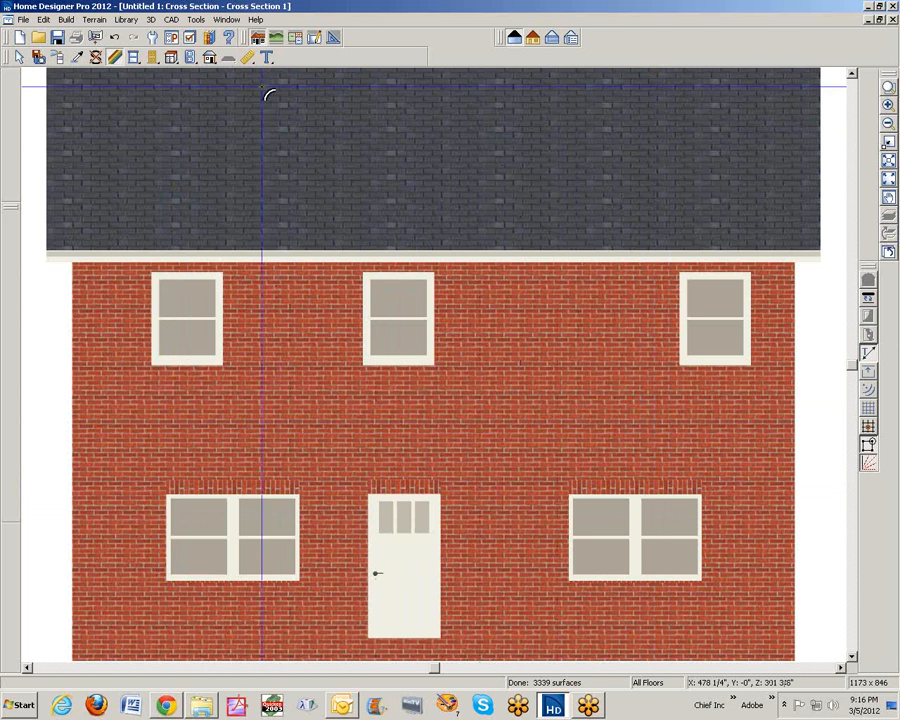
# Step: Try to place a window above the ground-floor window pair on the right side of the house
pyautogui.click(134, 57)
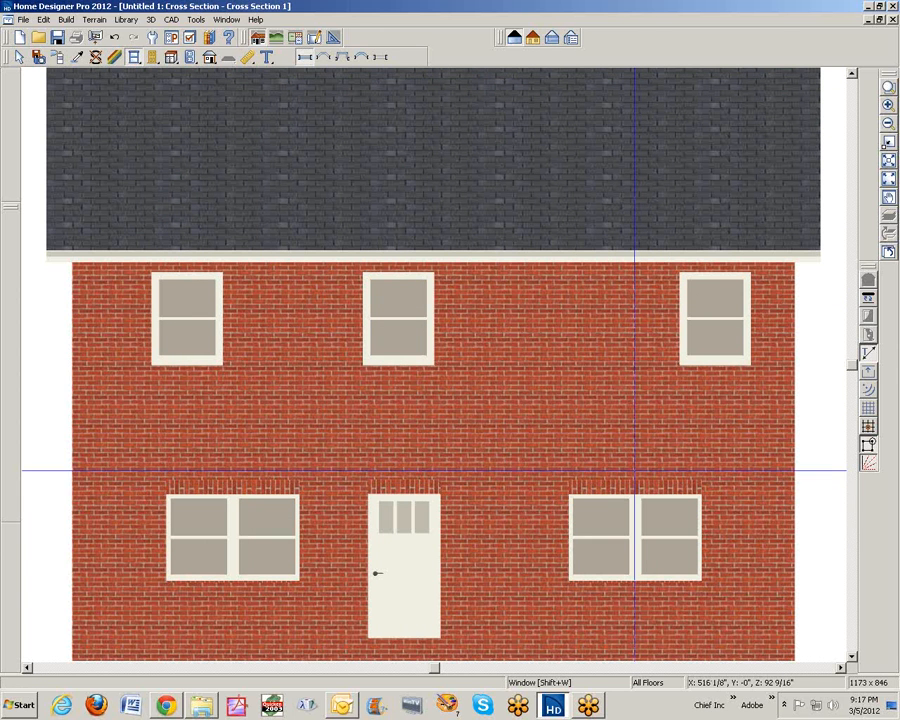
pyautogui.click(637, 487)
pyautogui.press('Escape')
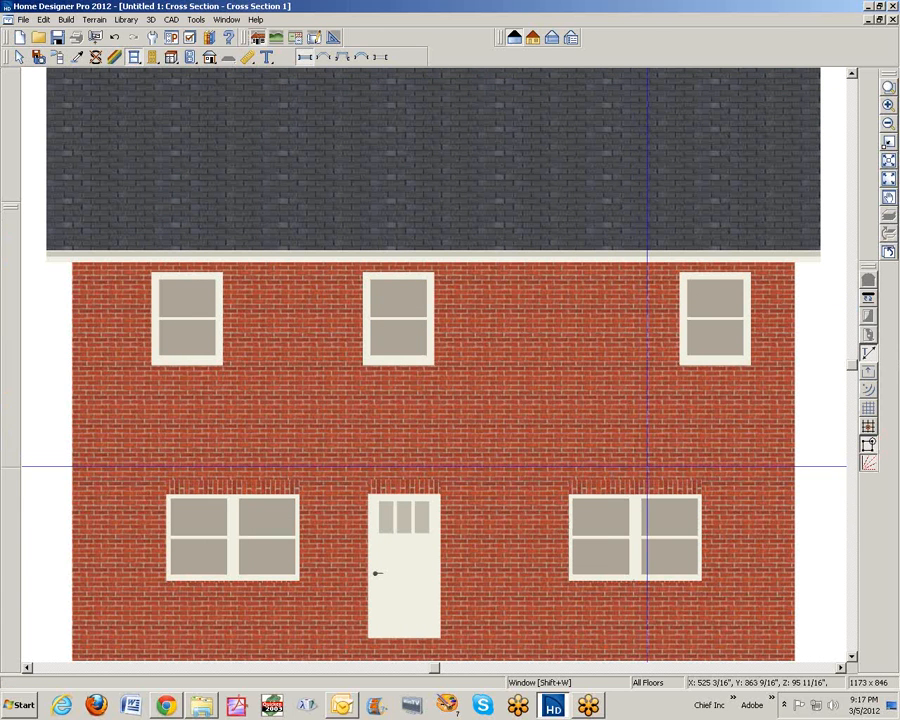
# Step: In the floor plan, set the finished ceiling height of the first-floor room to 120" and return to the elevation
pyautogui.press('space')
pyautogui.hotkey('ctrl', 'Tab')
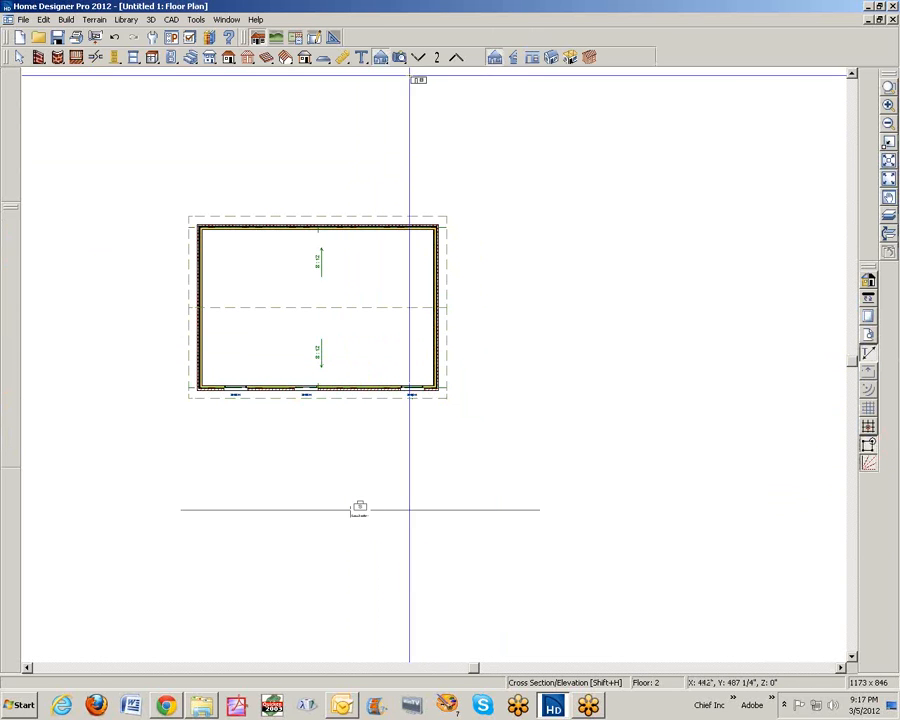
pyautogui.click(419, 59)
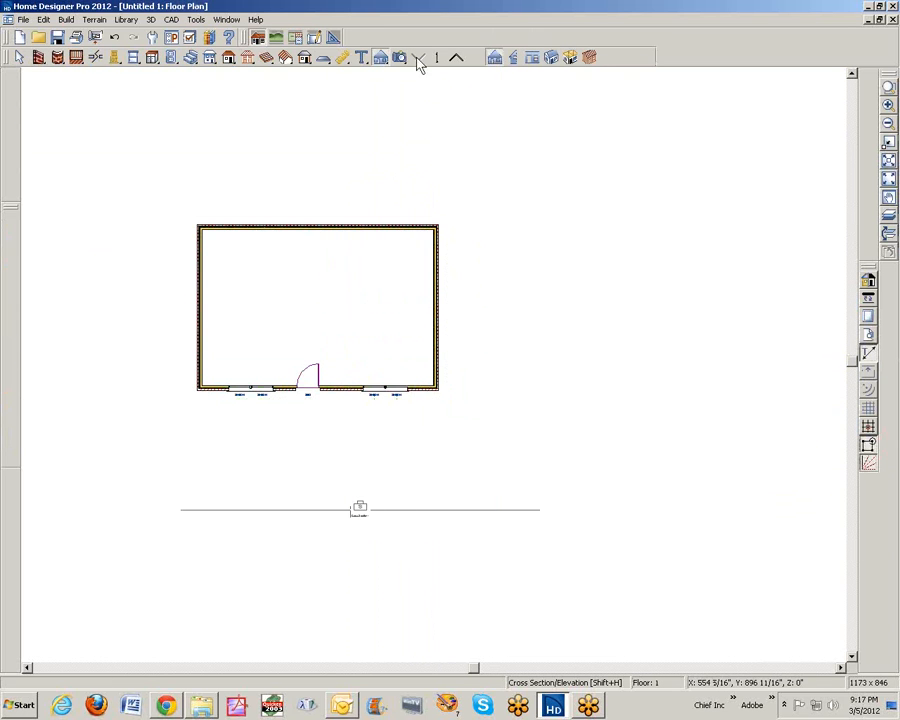
pyautogui.rightClick(367, 342)
pyautogui.click(431, 383)
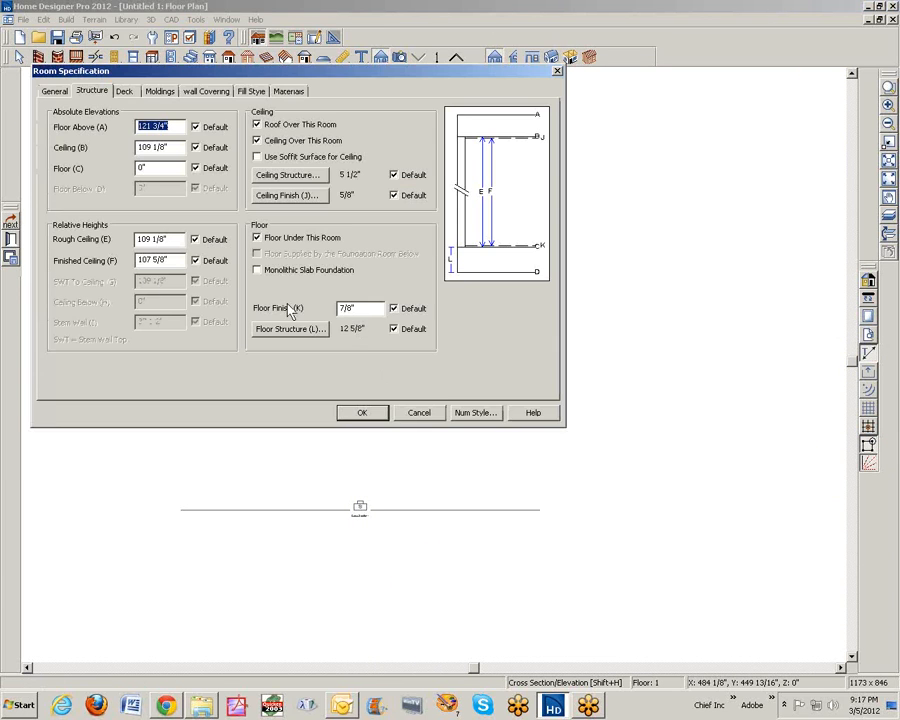
pyautogui.click(203, 260)
pyautogui.moveTo(180, 260); pyautogui.dragTo(126, 258)
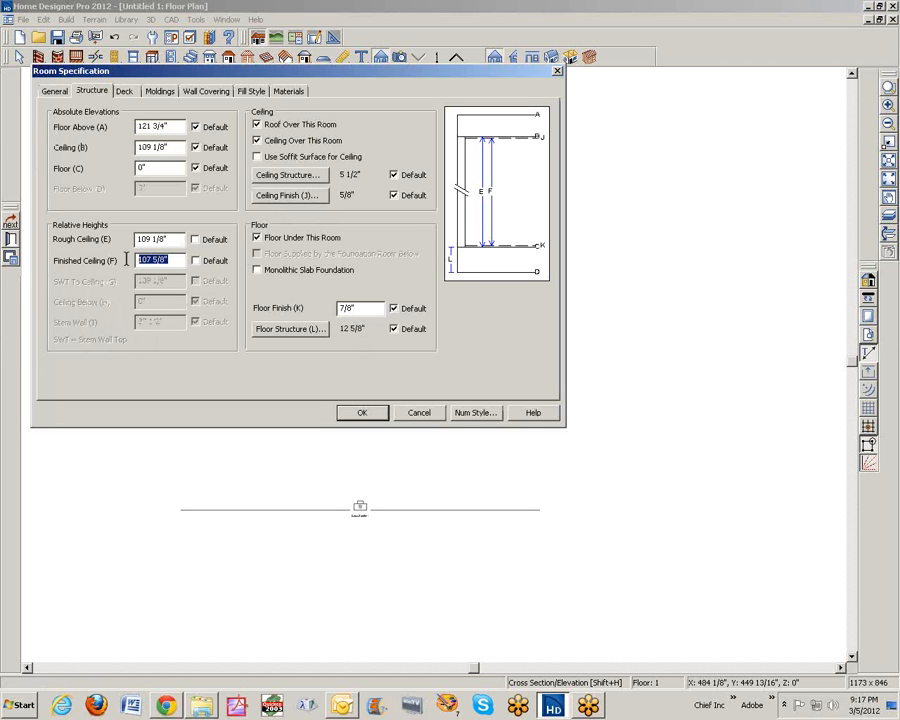
pyautogui.write('120')
pyautogui.click(365, 413)
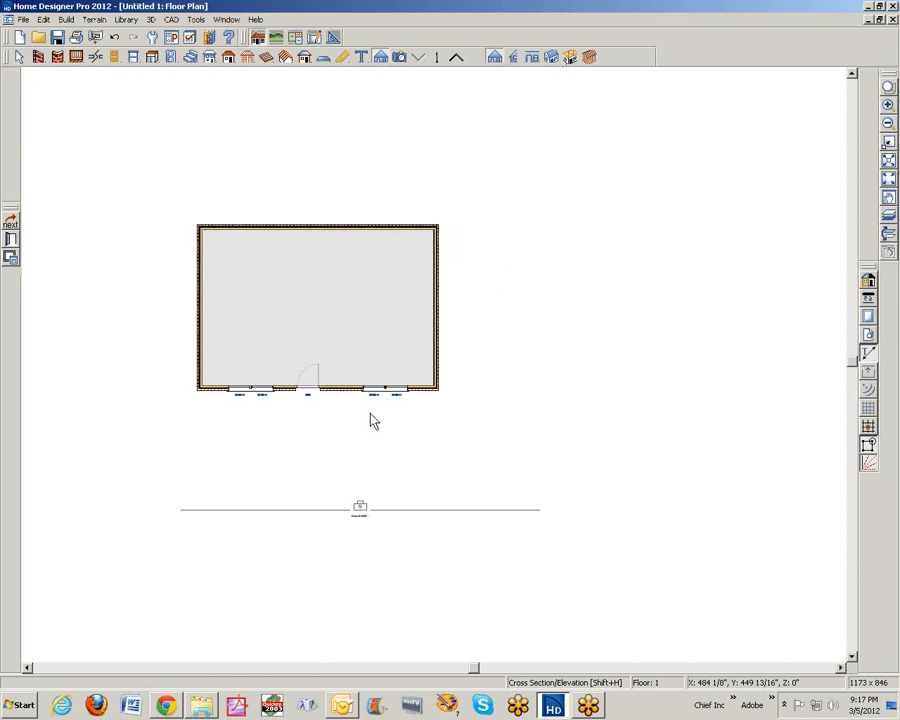
pyautogui.click(494, 275)
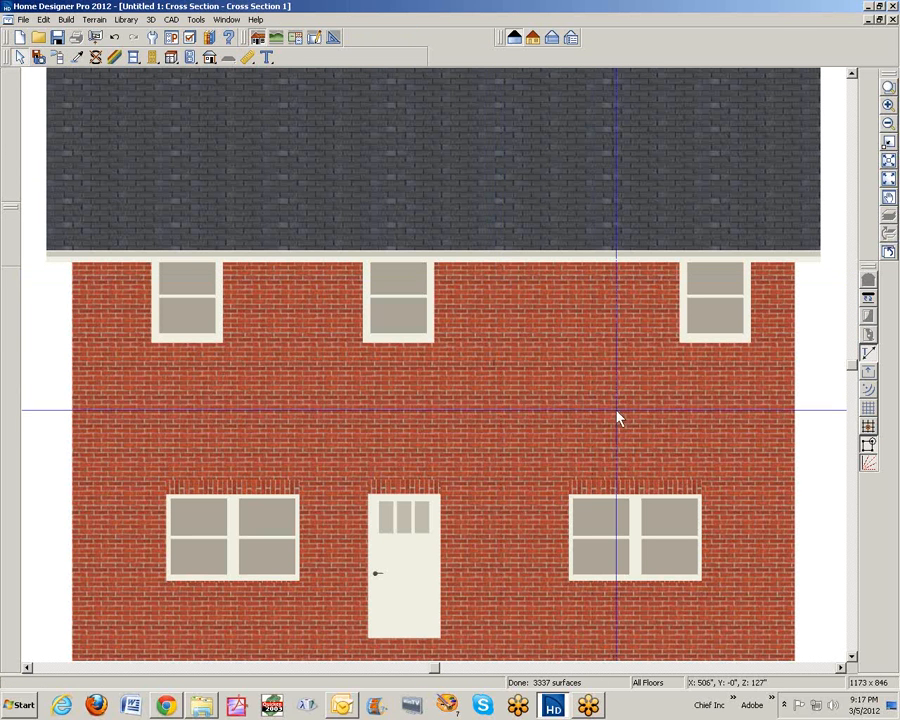
# Step: Place a new window on the ground floor between the front door and the right window pair
pyautogui.click(134, 57)
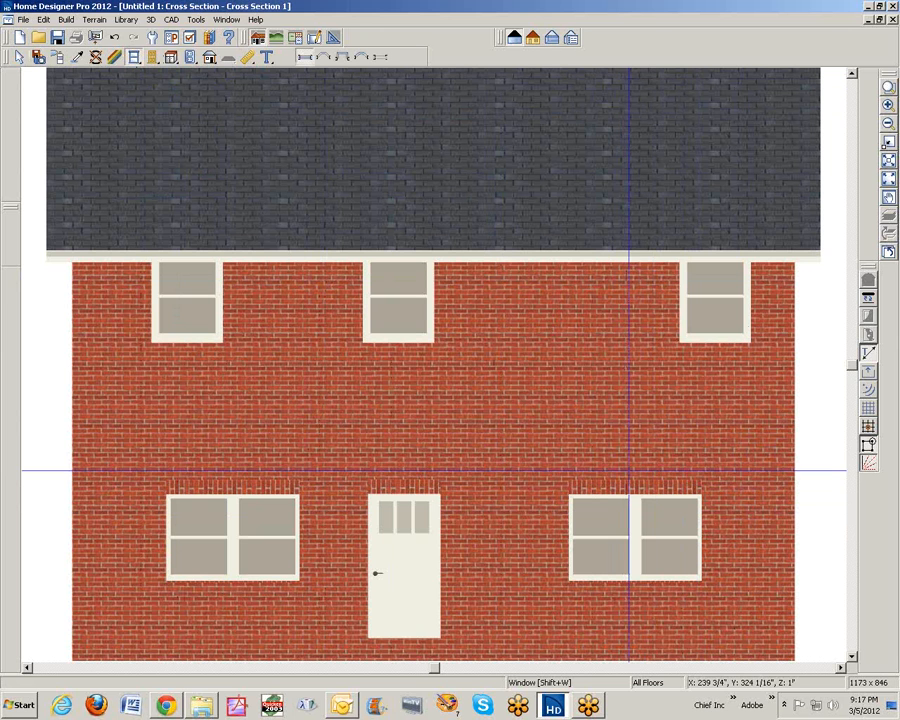
pyautogui.click(632, 473)
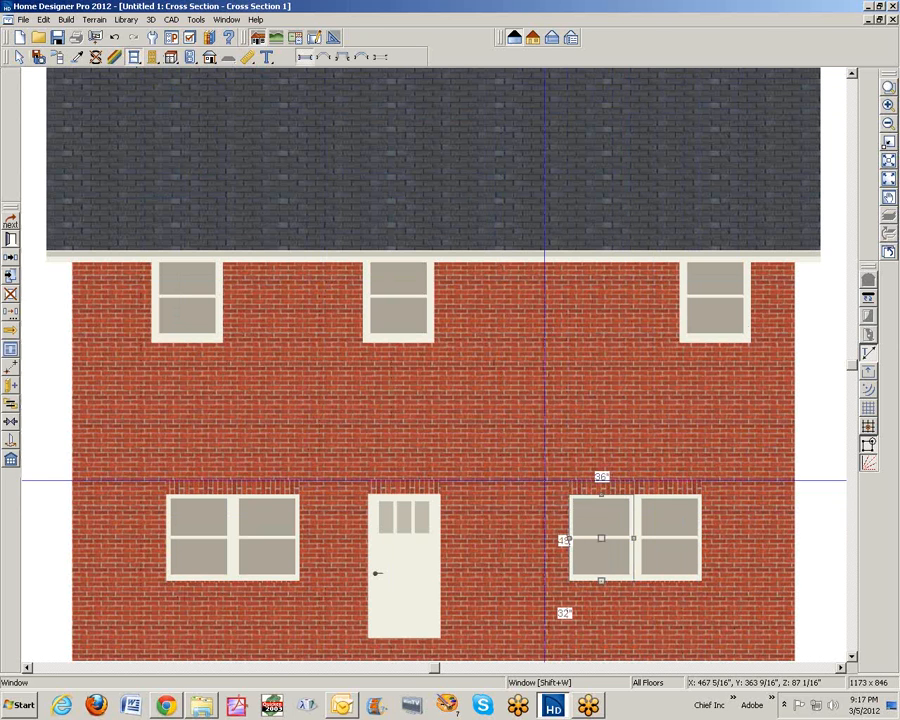
pyautogui.press('Escape')
pyautogui.click(524, 525)
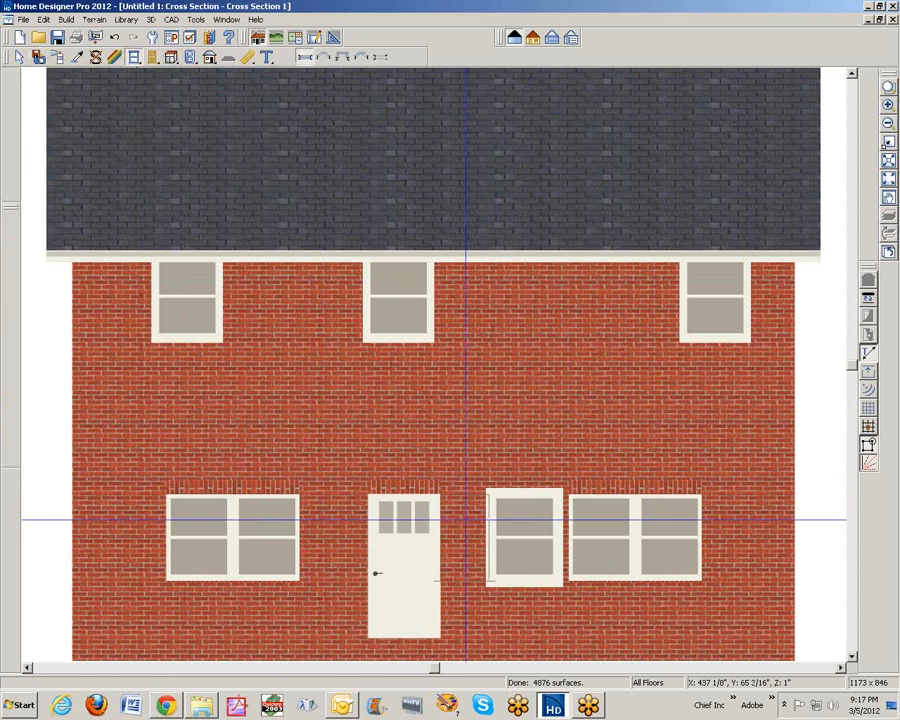
pyautogui.press('space')
# Step: Raise the new window above the level of the neighbouring pair and shorten it to about 27 1/2" high
pyautogui.click(532, 540)
pyautogui.moveTo(530, 540); pyautogui.dragTo(664, 462)
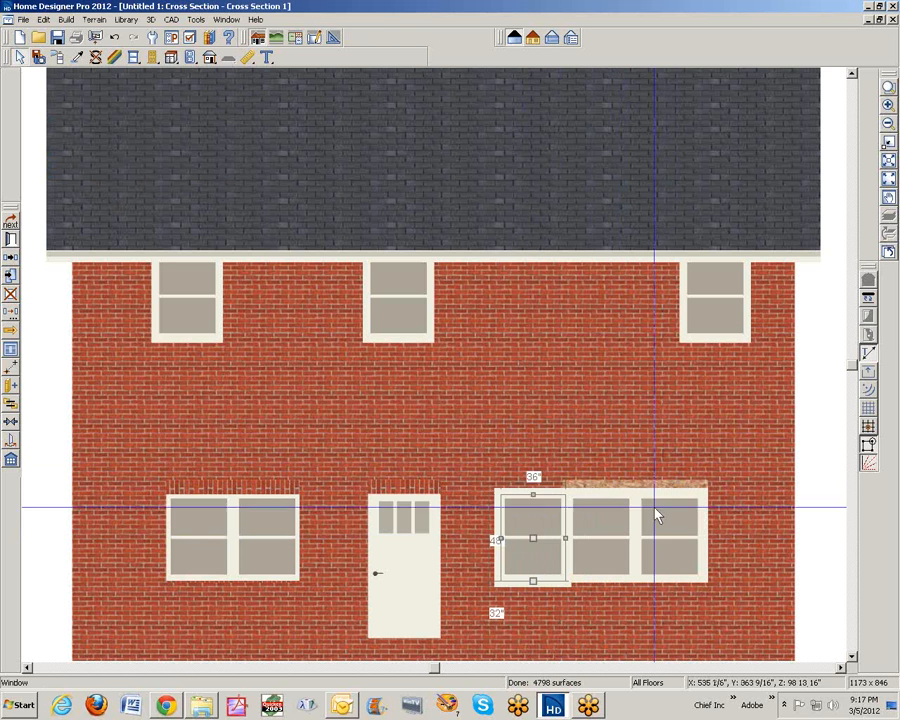
pyautogui.moveTo(532, 537); pyautogui.dragTo(533, 464)
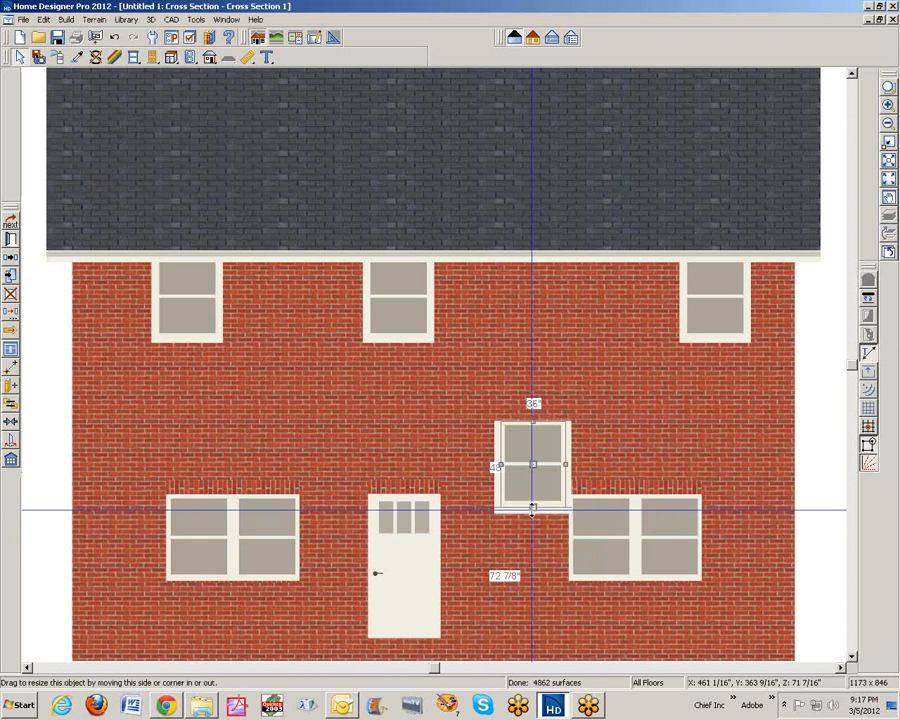
pyautogui.moveTo(533, 508); pyautogui.dragTo(533, 467)
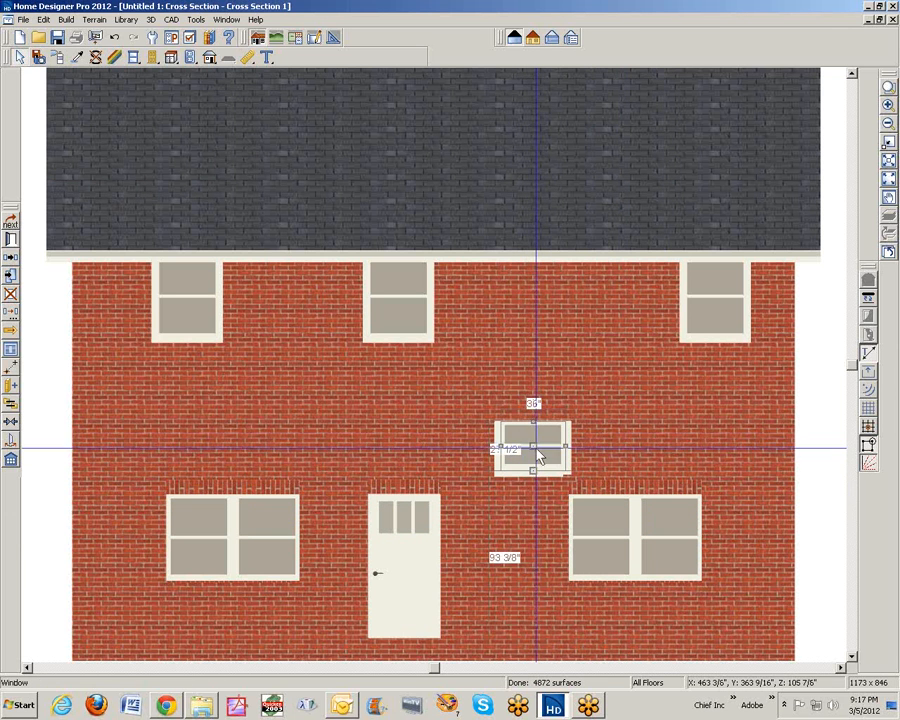
# Step: Center the small window above the right window pair and lower its bottom edge to about 79 9/16" above the floor
pyautogui.moveTo(536, 449); pyautogui.dragTo(636, 466)
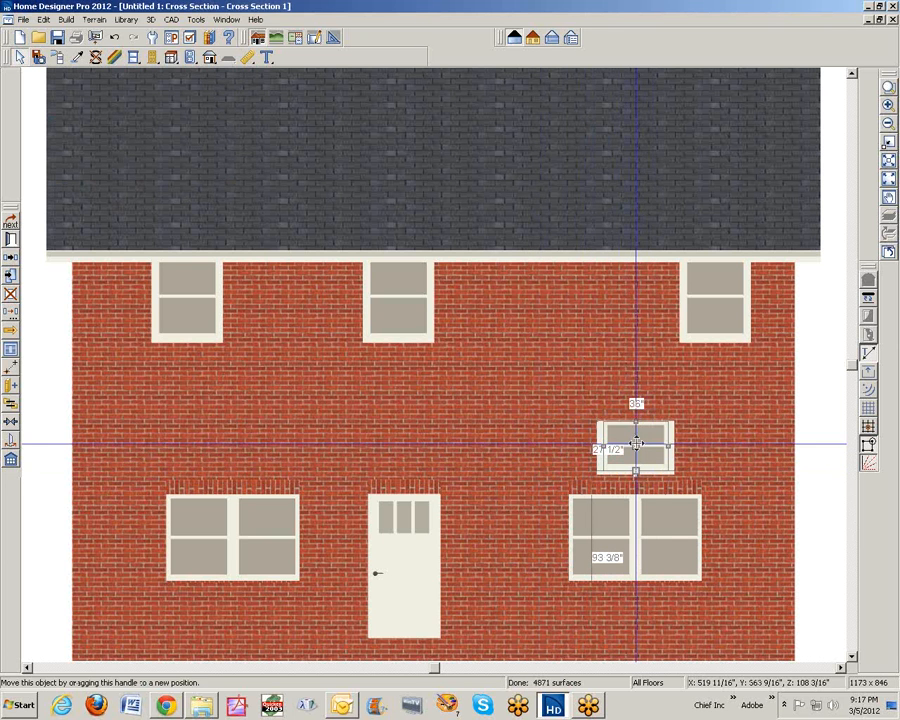
pyautogui.press('Escape')
pyautogui.click(639, 460)
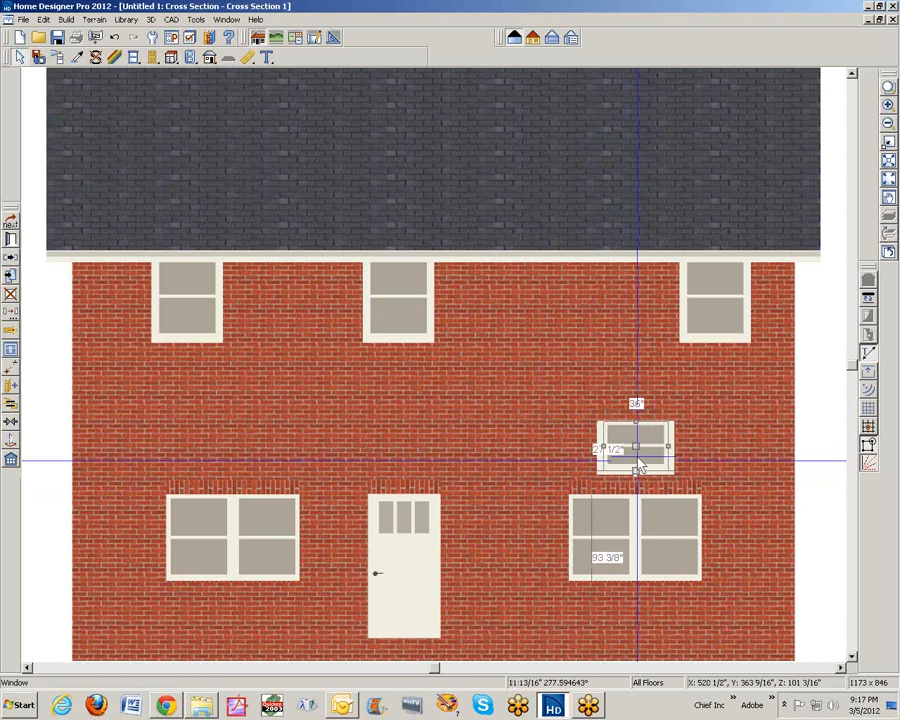
pyautogui.moveTo(635, 447); pyautogui.dragTo(635, 472)
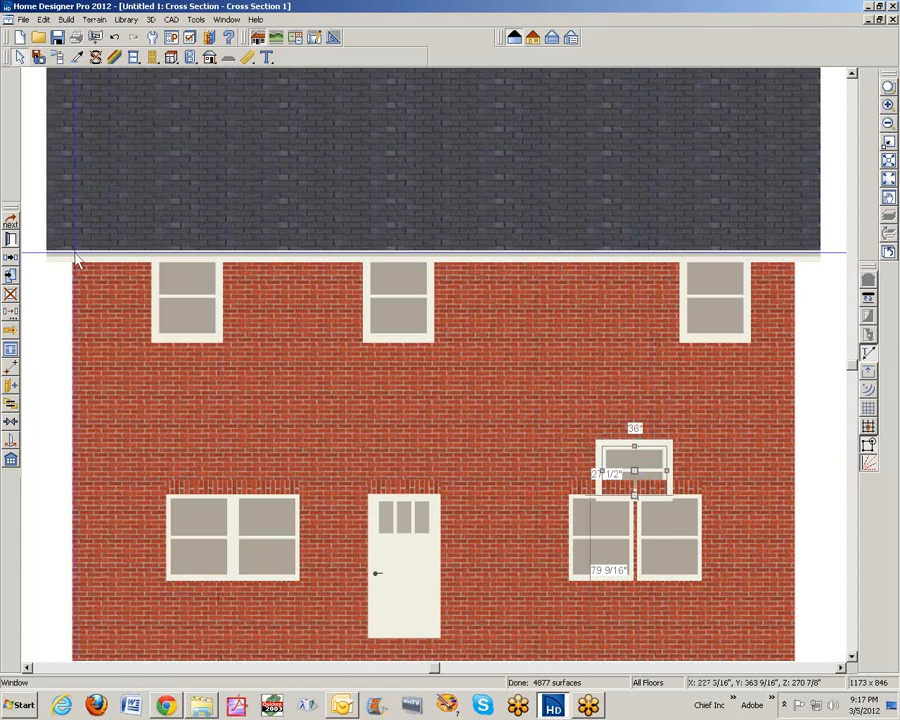
# Step: Change the small upper window's type to Fixed Glass, accept the specification and clear the selection
pyautogui.click(11, 240)
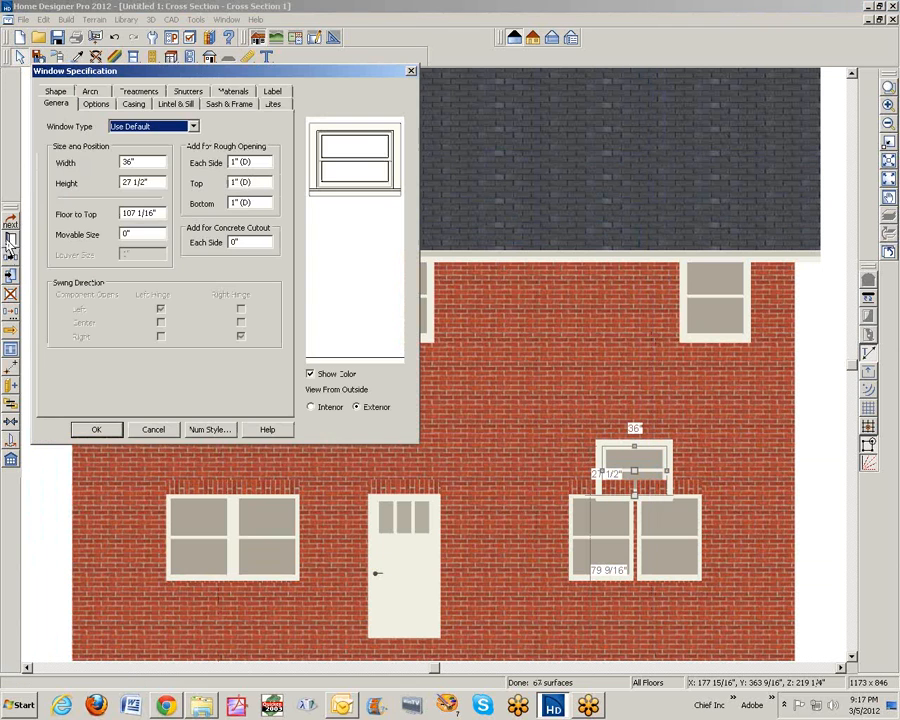
pyautogui.click(192, 128)
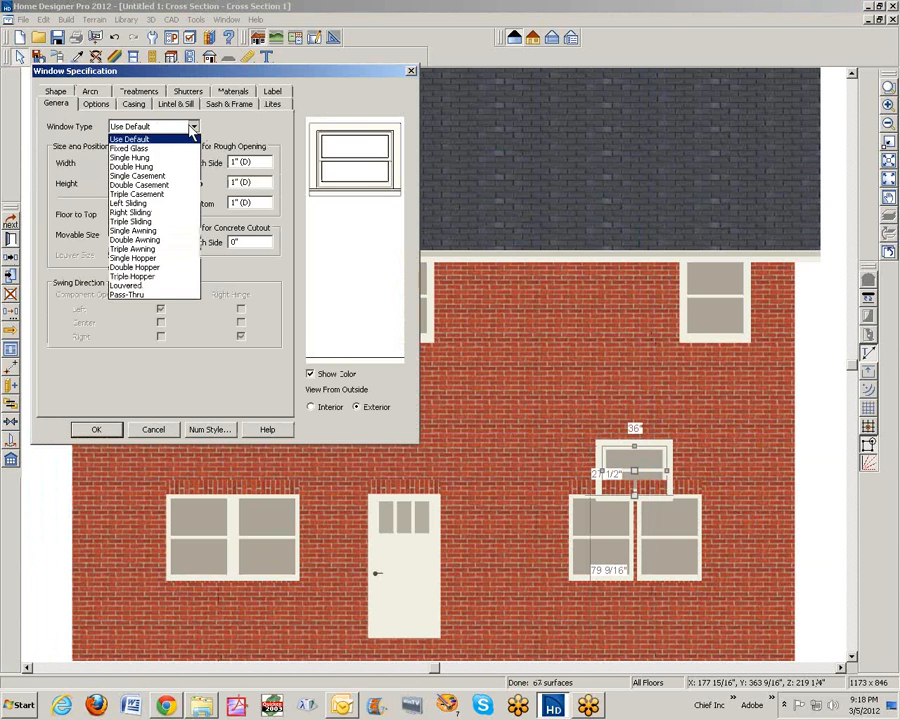
pyautogui.click(178, 146)
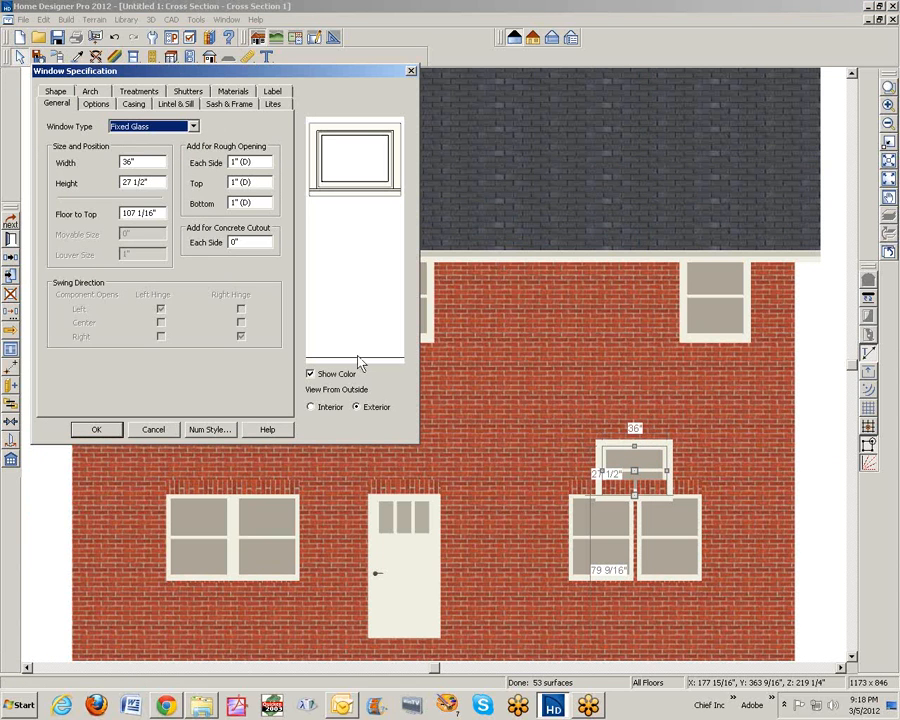
pyautogui.click(108, 435)
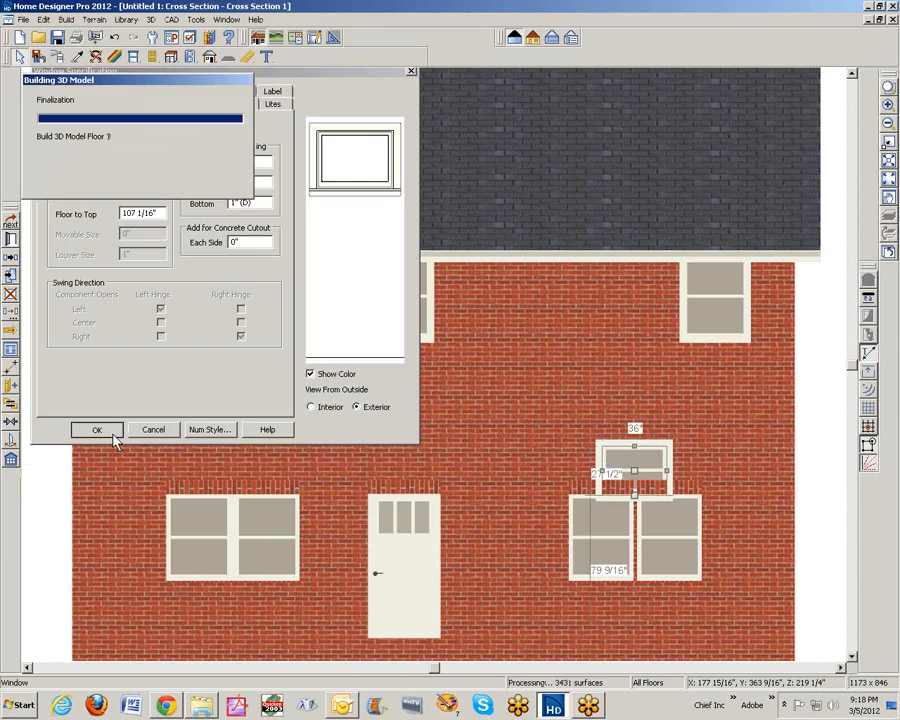
pyautogui.keyDown('shift'); pyautogui.click(682, 551); pyautogui.keyUp('shift')
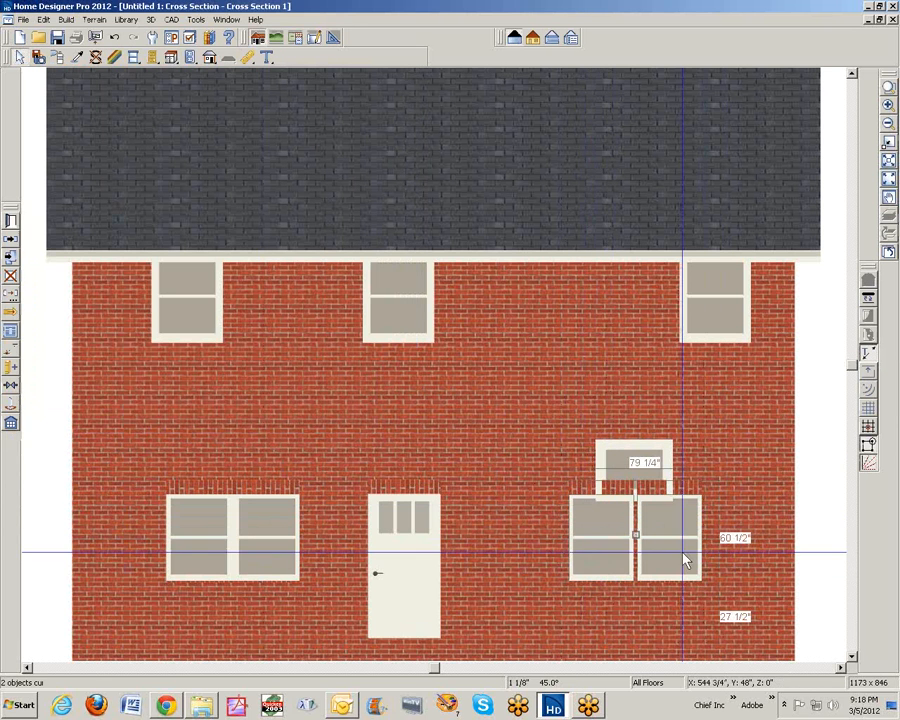
pyautogui.click(583, 587)
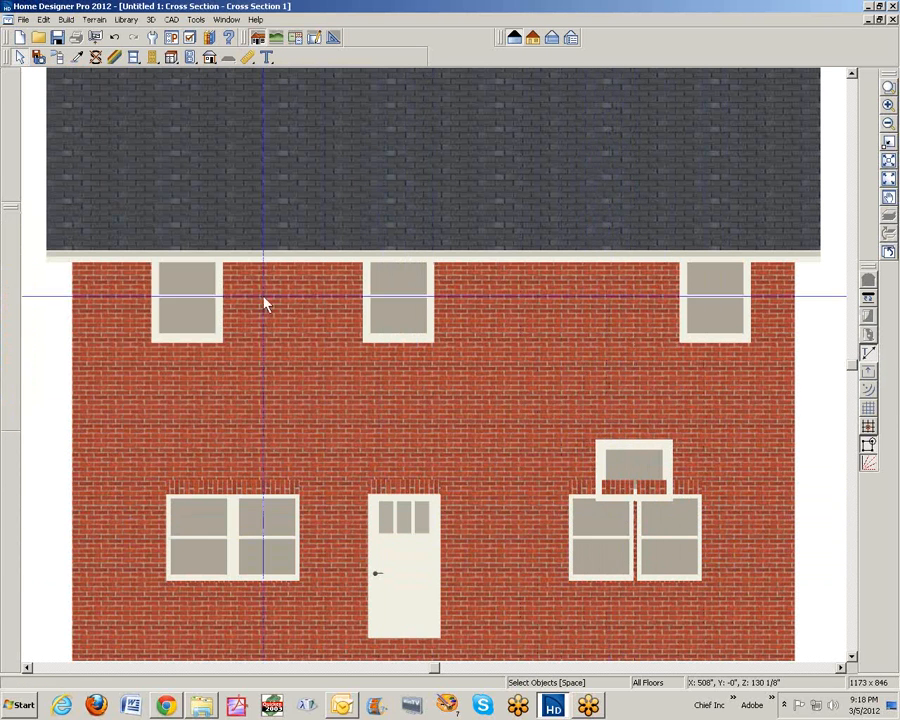
# Step: Set the minimum separation in the window defaults to 0
pyautogui.doubleClick(134, 58)
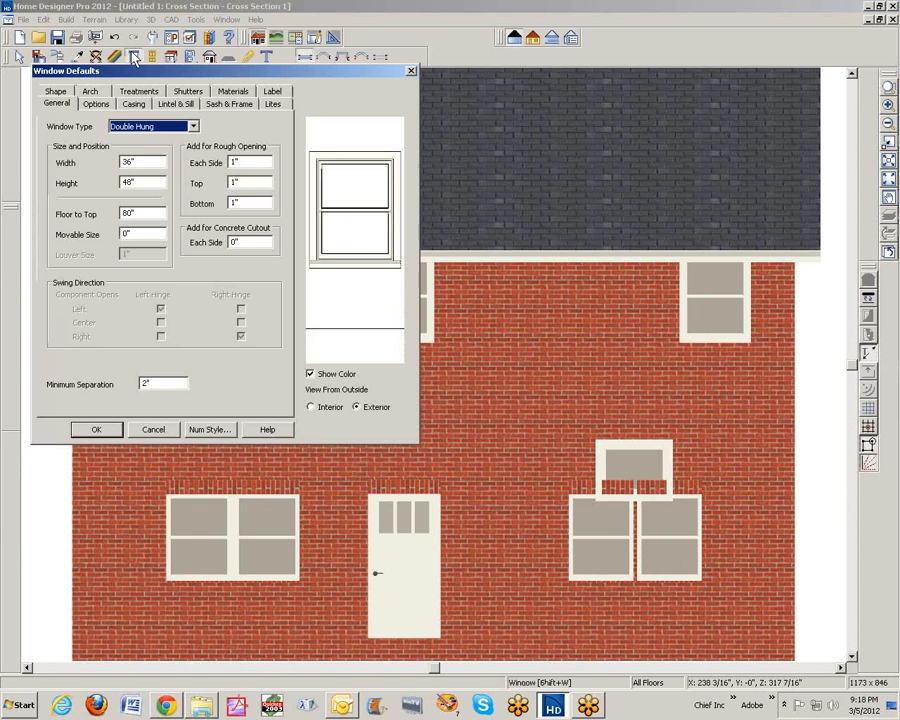
pyautogui.click(160, 384)
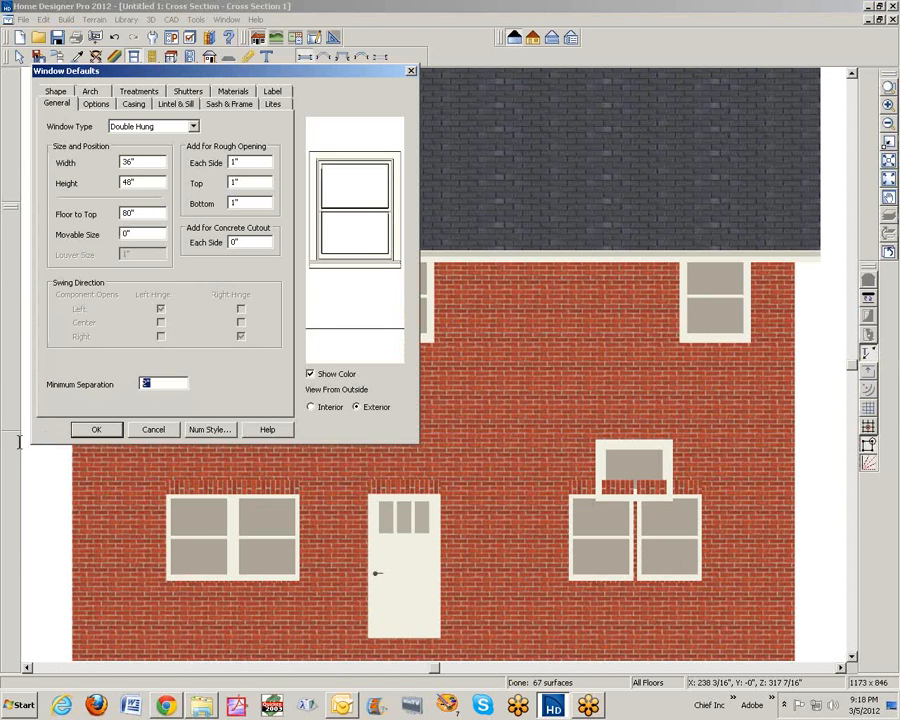
pyautogui.write('0')
pyautogui.click(97, 429)
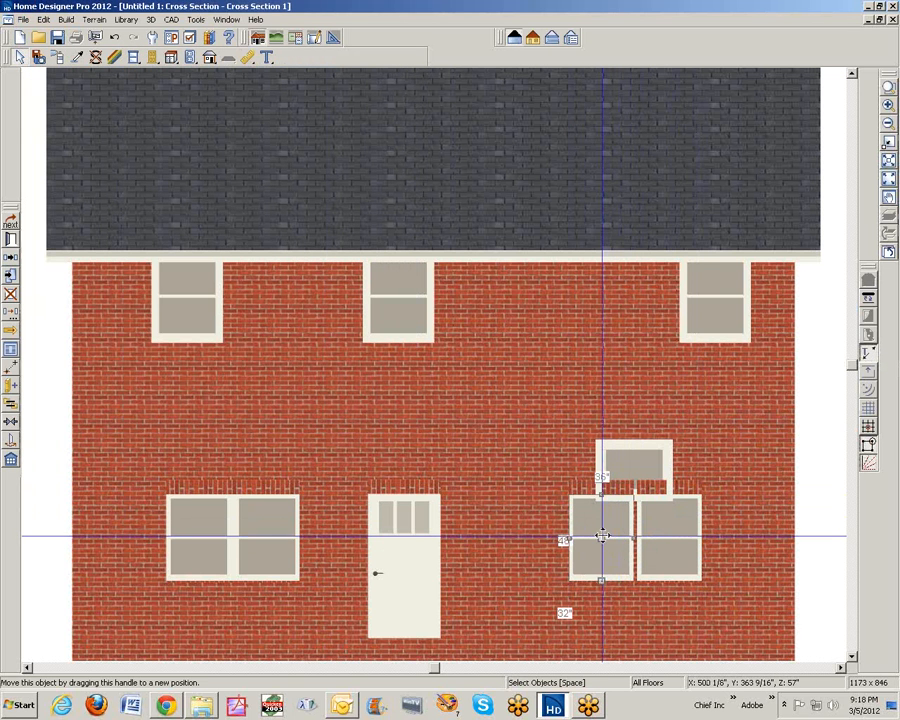
# Step: Move the left window of the pair below the fixed glass window flush against its right neighbour
pyautogui.moveTo(608, 535); pyautogui.dragTo(642, 536)
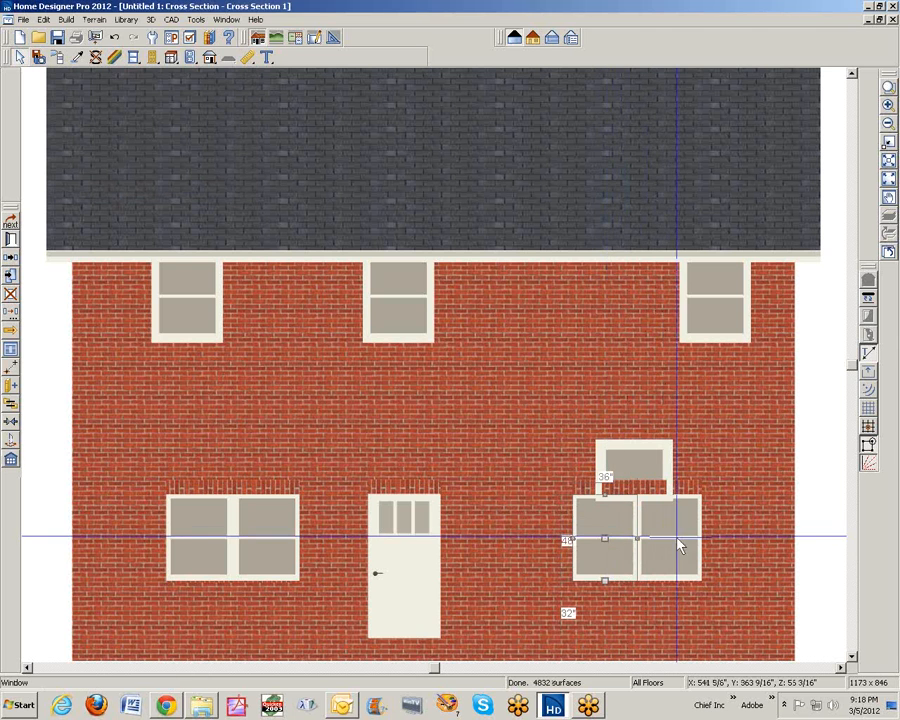
pyautogui.keyDown('shift'); pyautogui.click(663, 549); pyautogui.keyUp('shift')
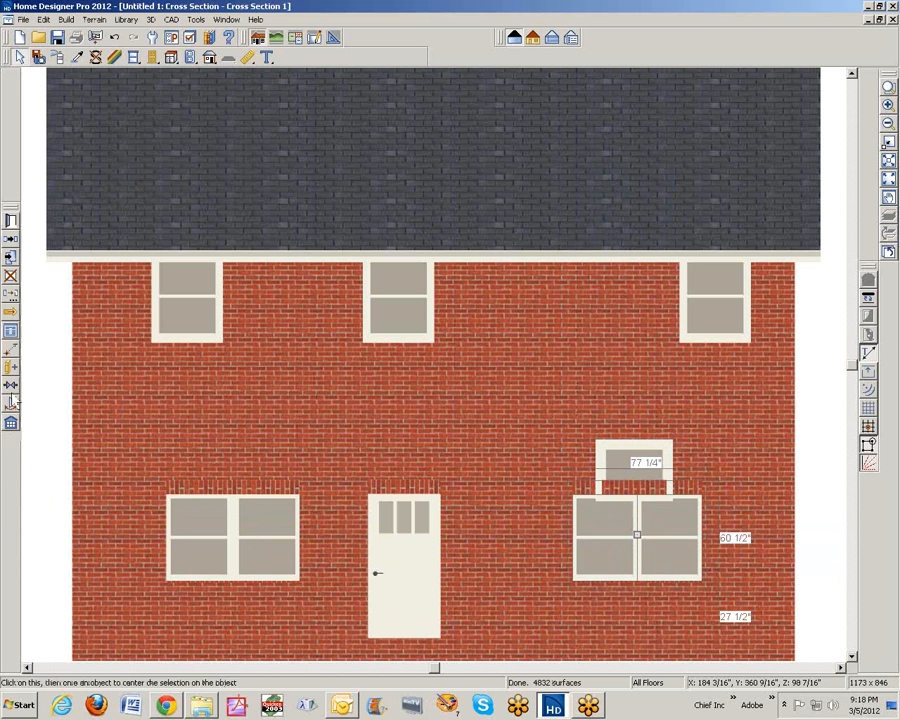
pyautogui.click(9, 236)
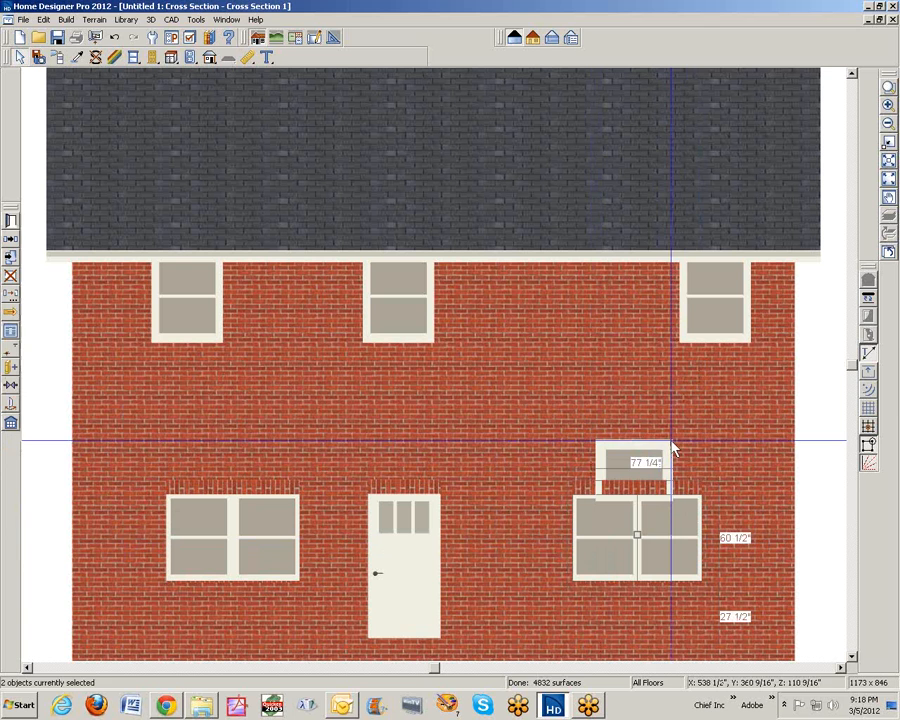
pyautogui.rightClick(645, 470)
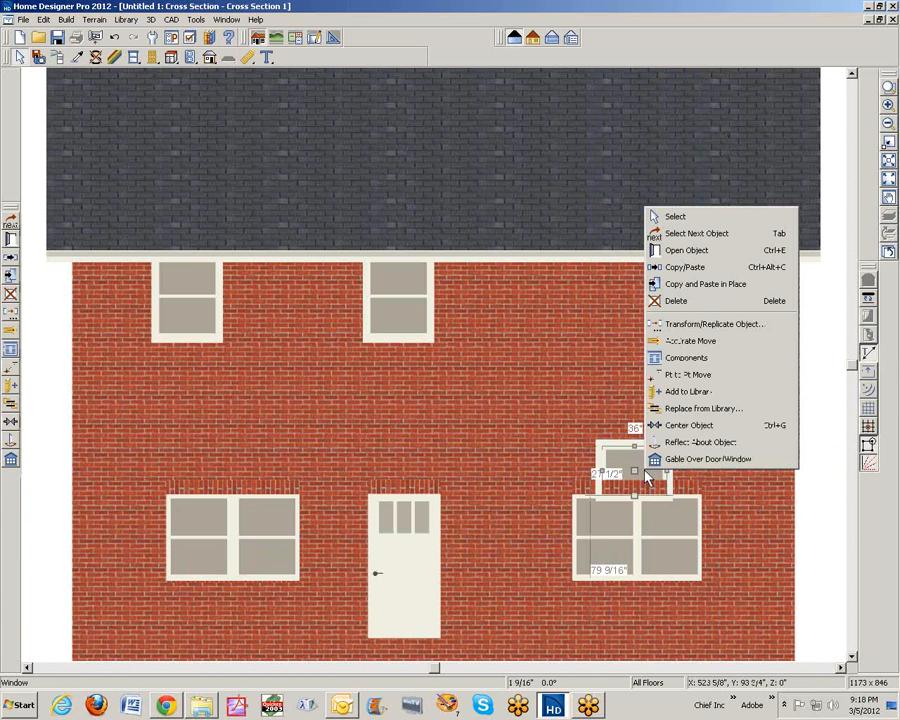
pyautogui.click(660, 538)
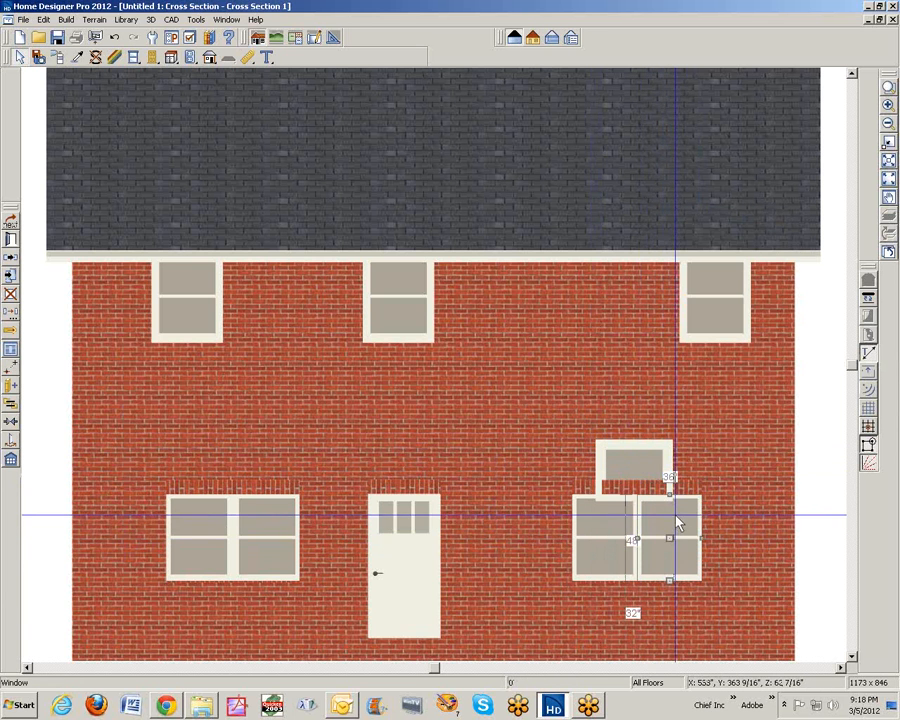
# Step: Set the upper fixed glass window's width to 72" and height to 24" in its specification
pyautogui.rightClick(627, 466)
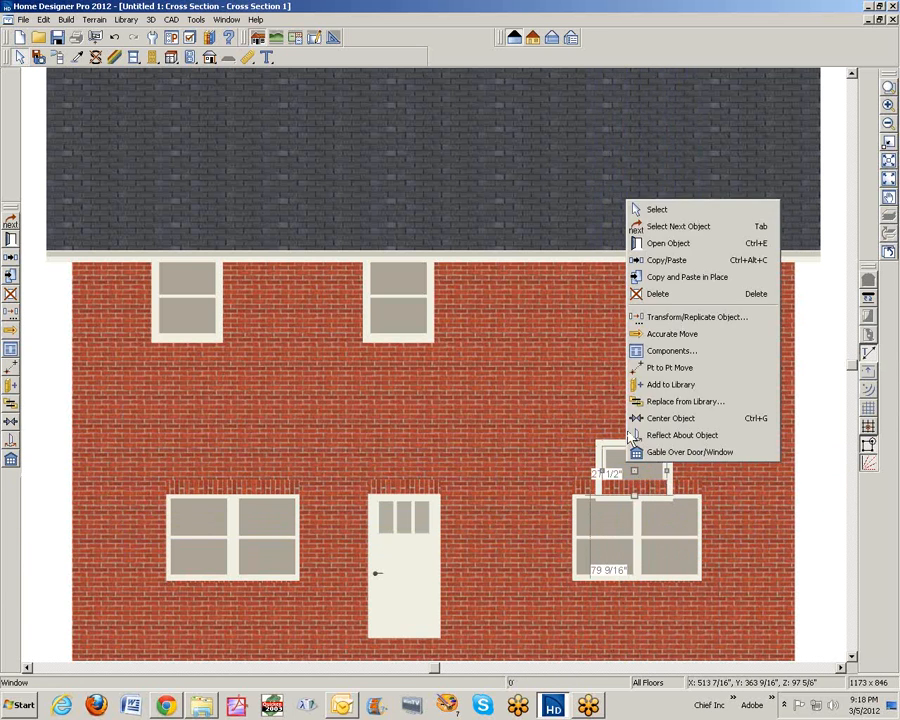
pyautogui.click(668, 243)
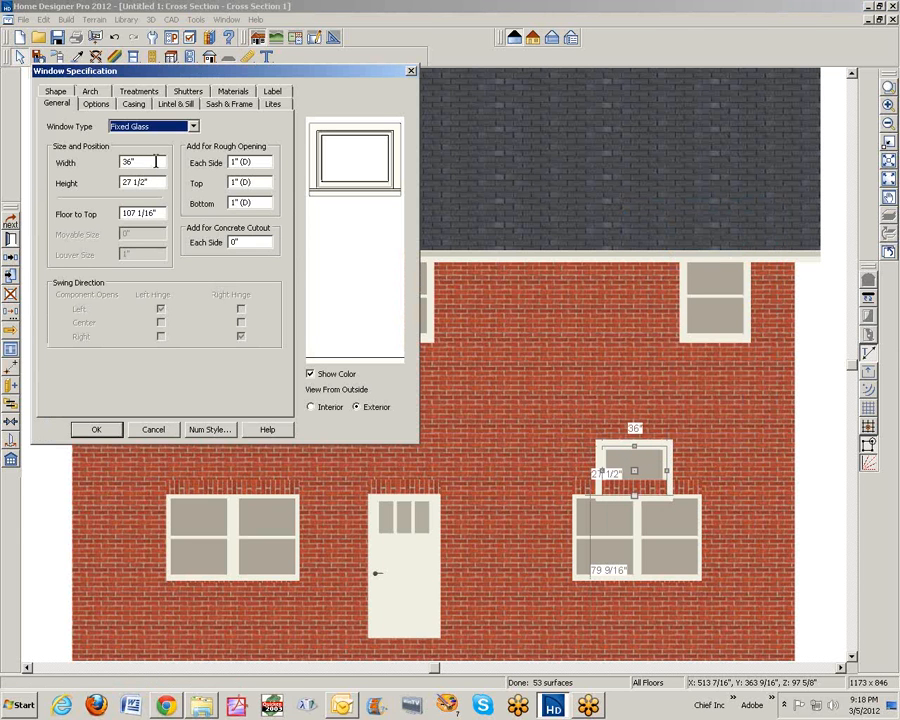
pyautogui.moveTo(156, 162); pyautogui.dragTo(125, 175)
pyautogui.write('7')
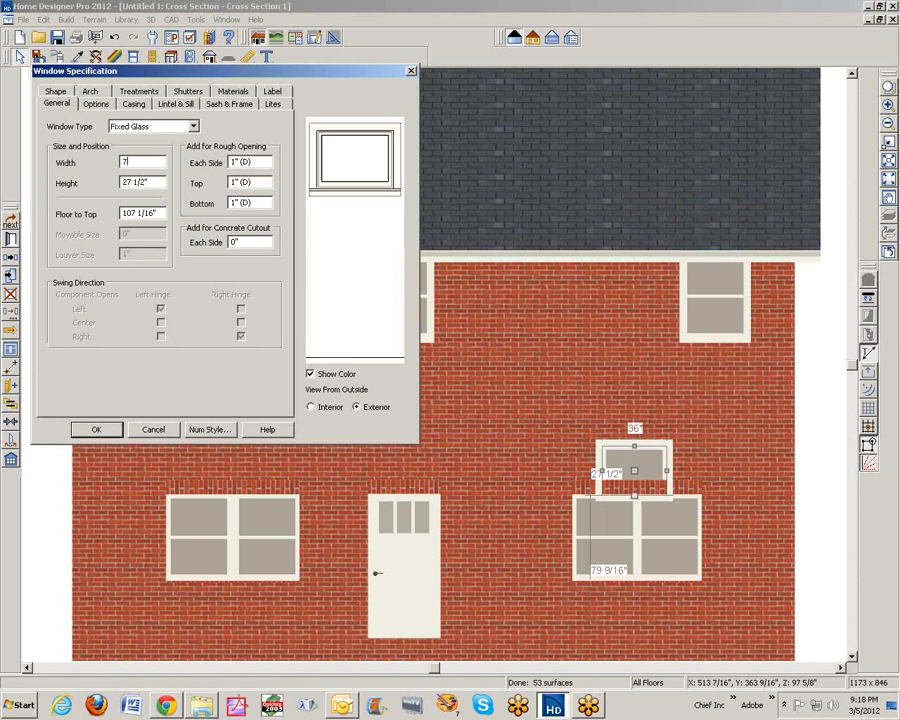
pyautogui.write('2')
pyautogui.press('Tab')
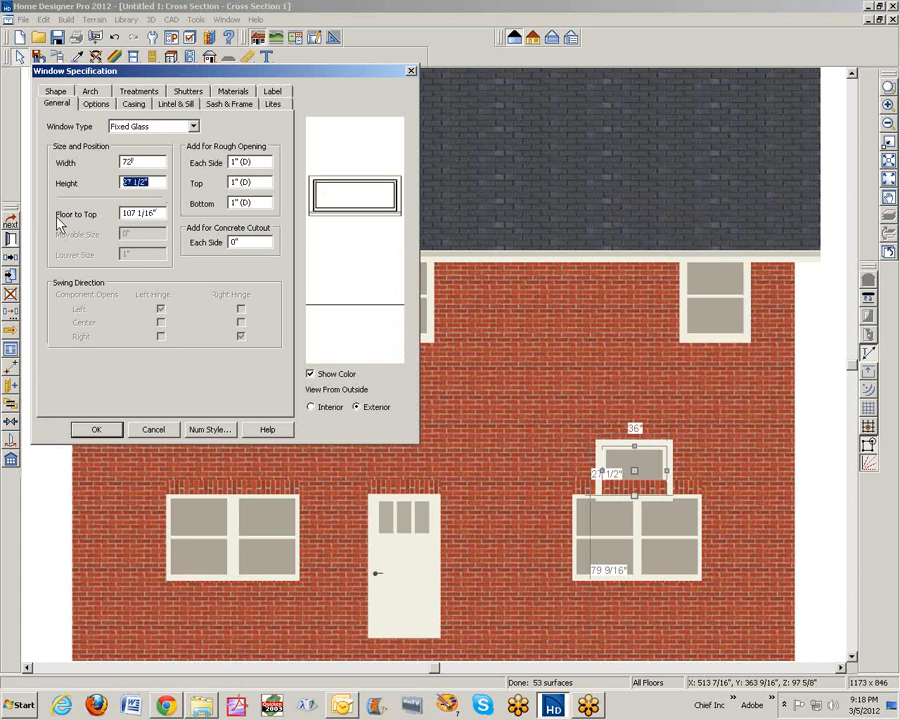
pyautogui.write('24')
pyautogui.press('Tab')
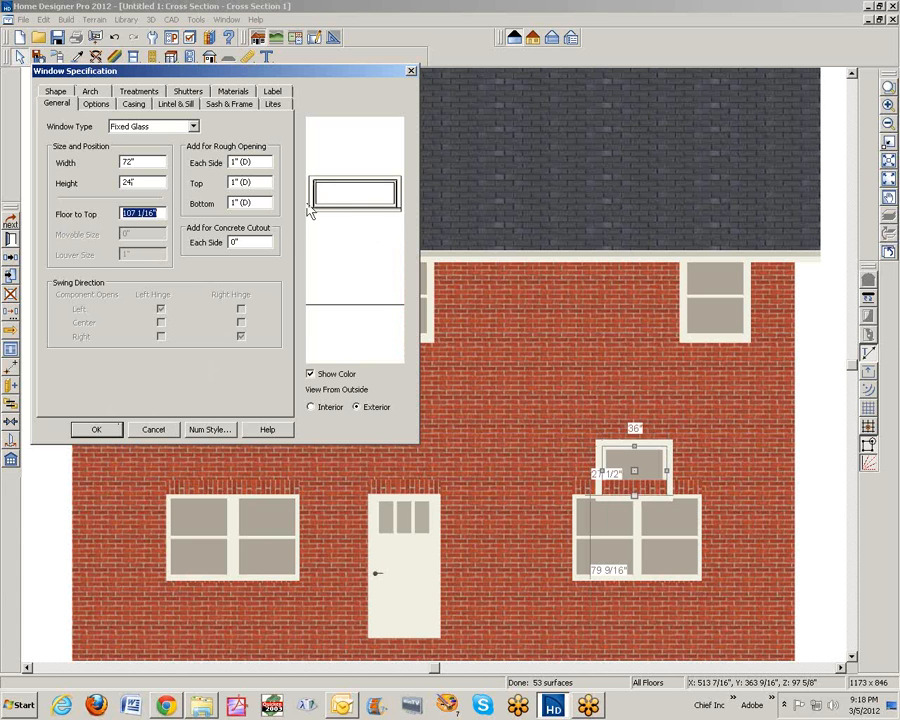
# Step: Turn off both the exterior and the interior sill of the upper fixed glass window
pyautogui.click(176, 104)
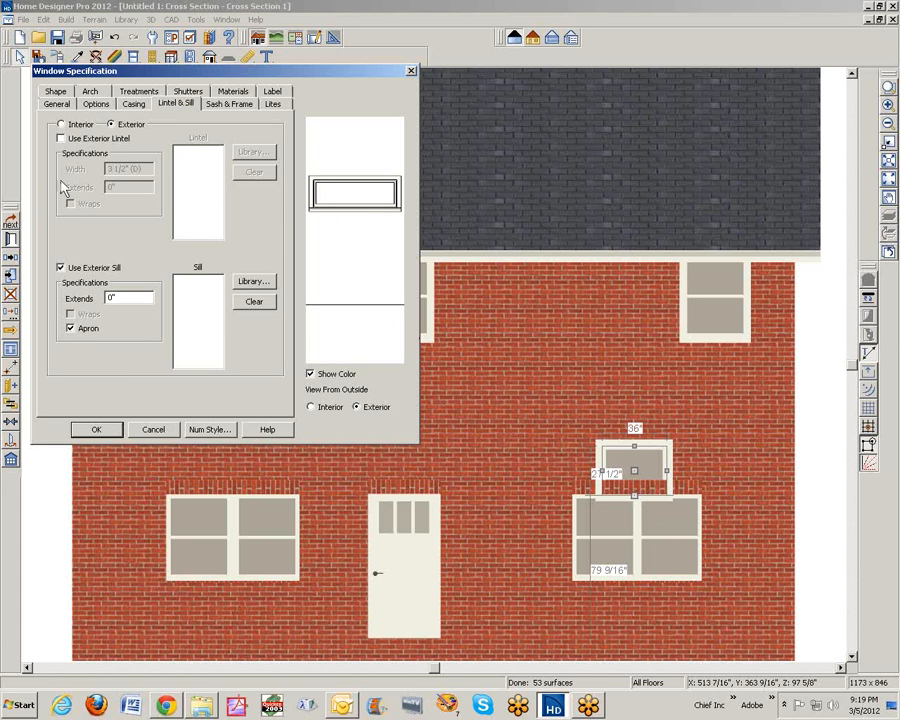
pyautogui.click(63, 274)
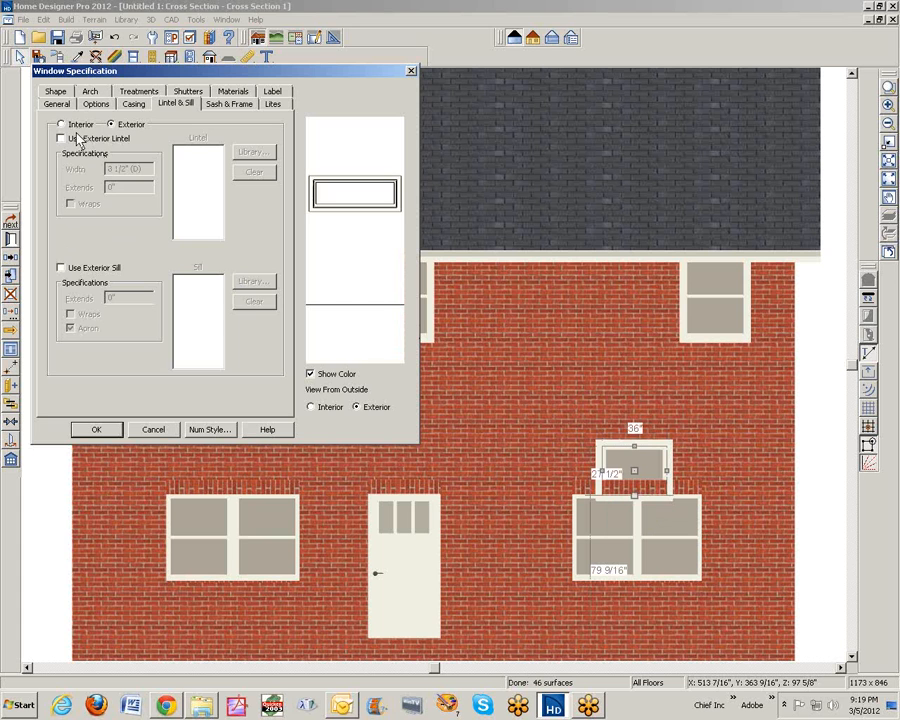
pyautogui.click(61, 125)
pyautogui.click(62, 268)
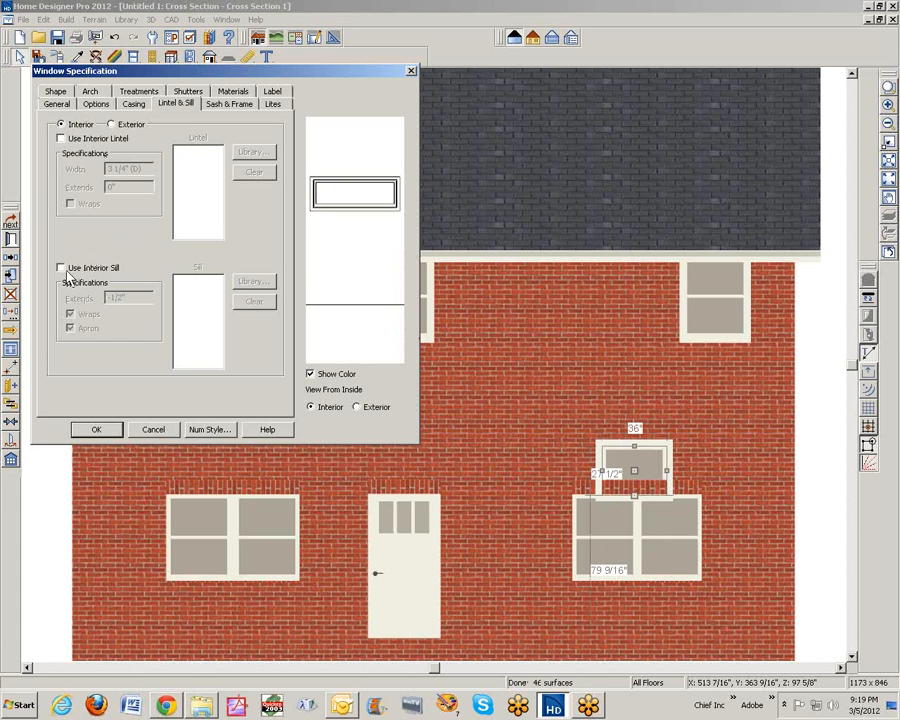
pyautogui.click(117, 126)
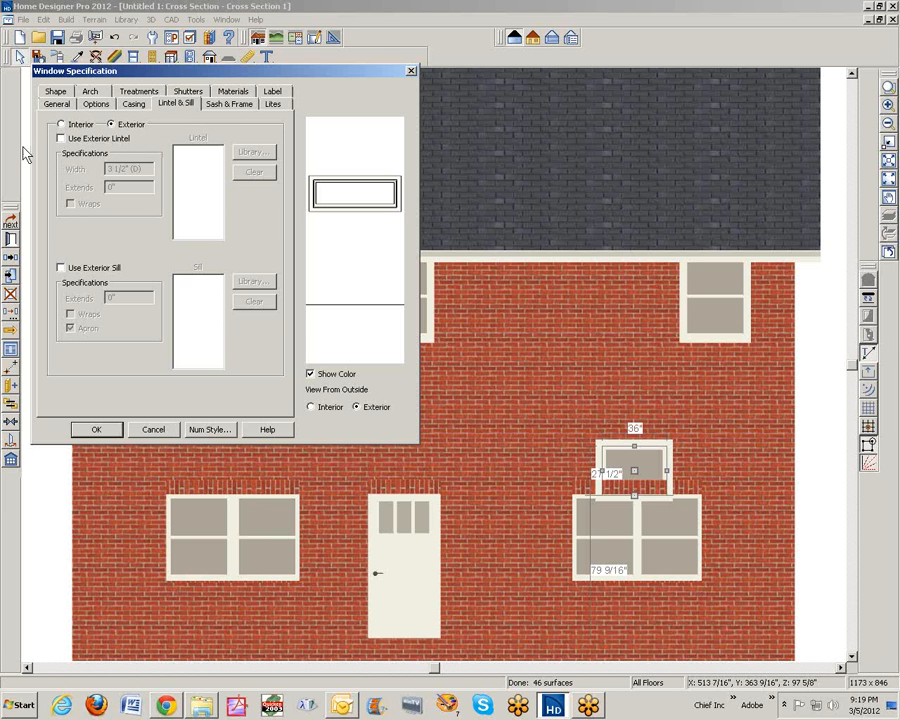
pyautogui.click(57, 104)
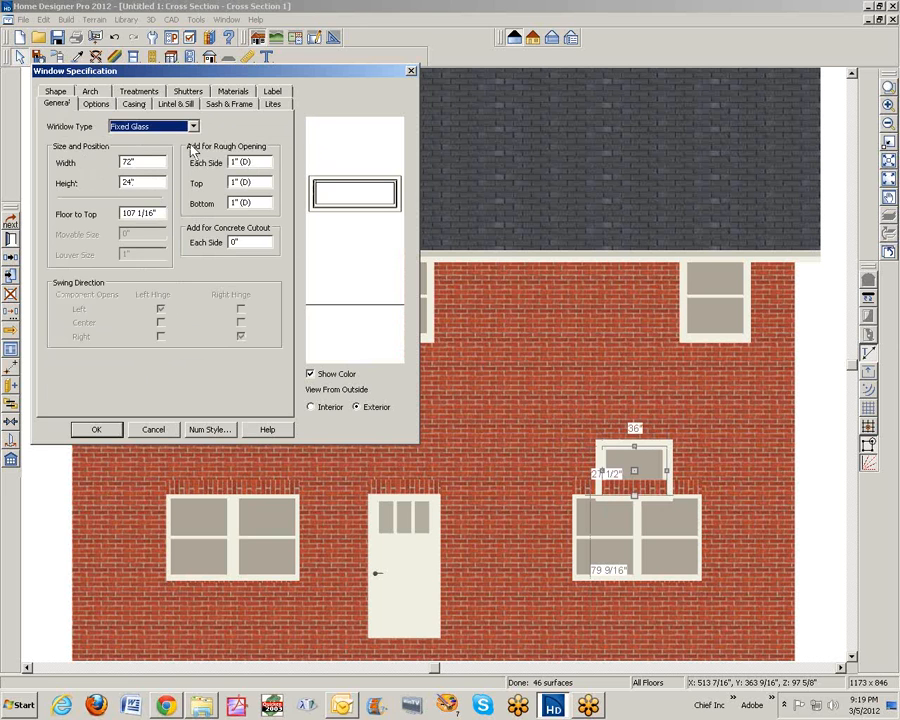
# Step: Give the upper fixed glass window a full Broken Arch with a height of 6"
pyautogui.click(90, 91)
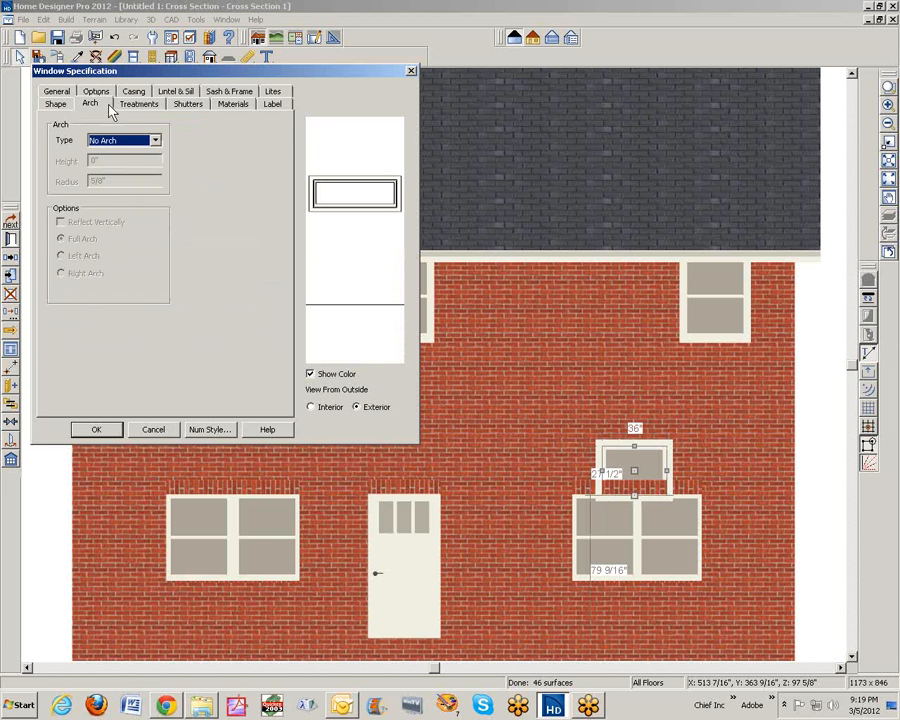
pyautogui.click(157, 141)
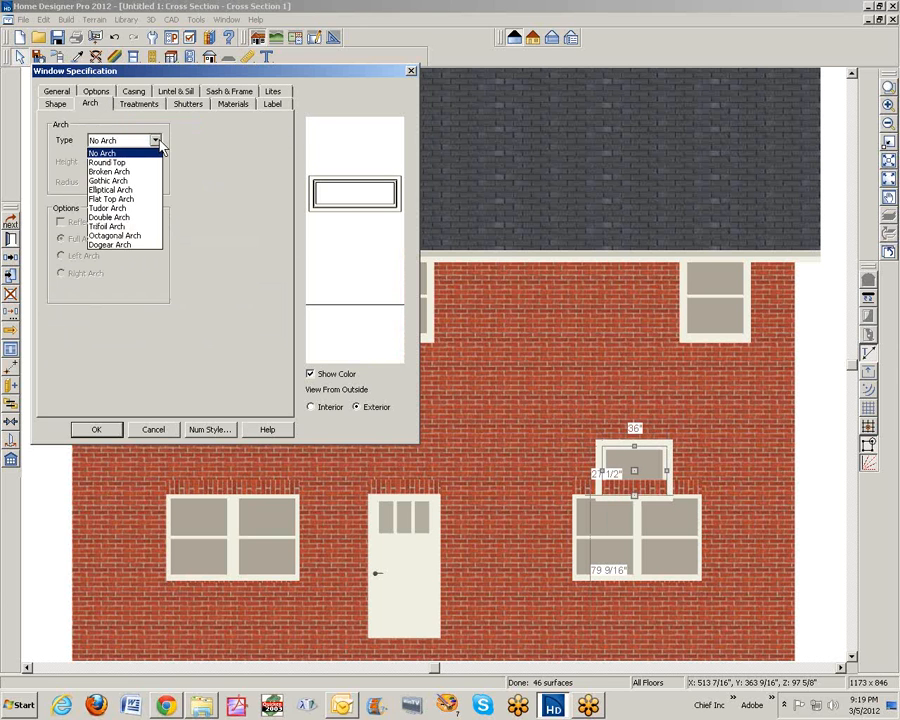
pyautogui.click(142, 187)
pyautogui.click(155, 141)
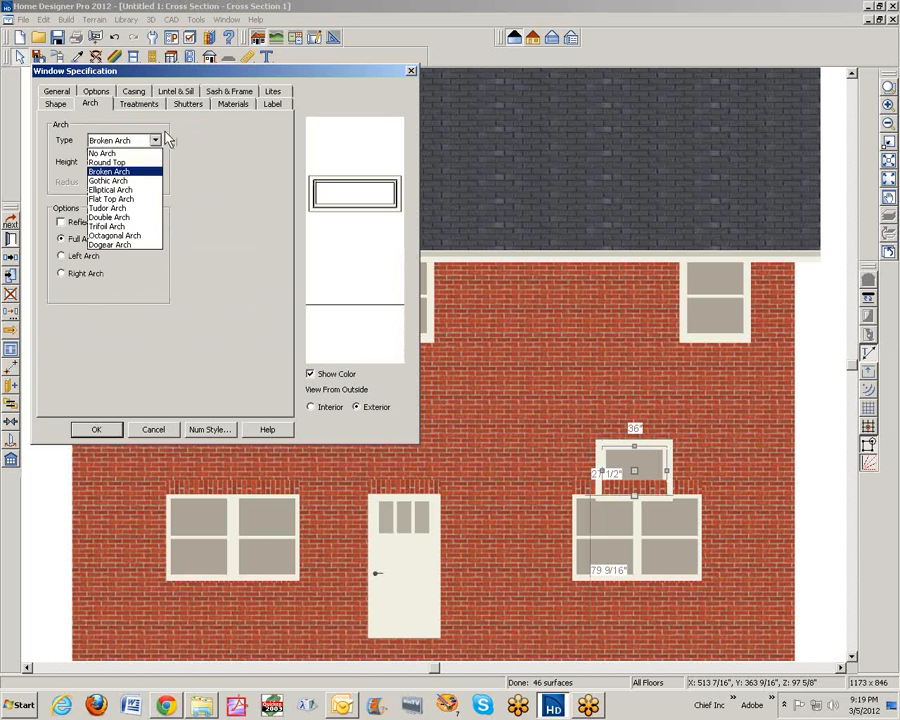
pyautogui.click(157, 172)
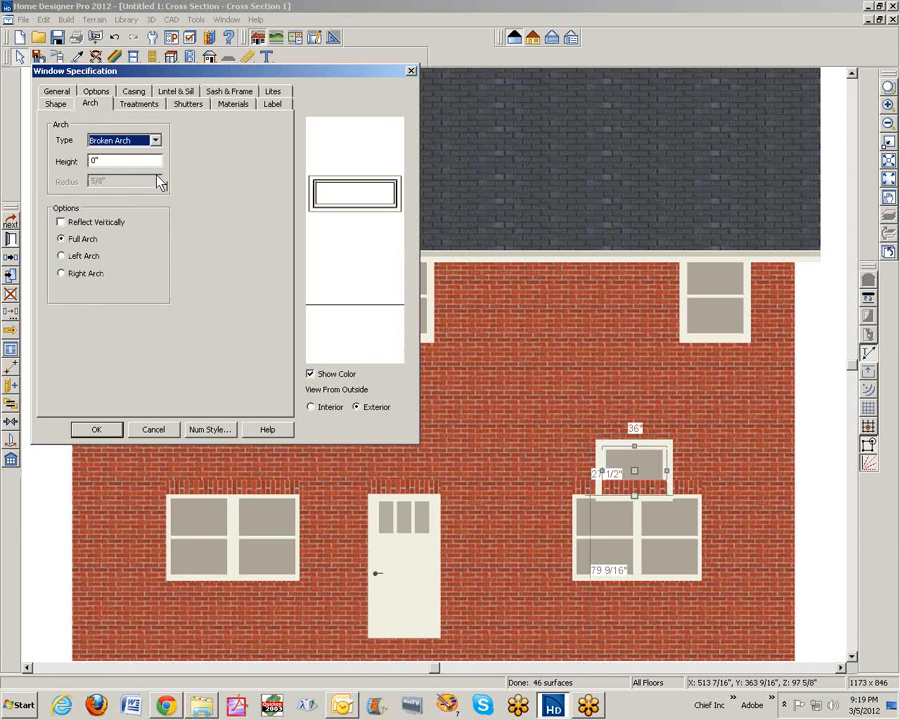
pyautogui.click(103, 162)
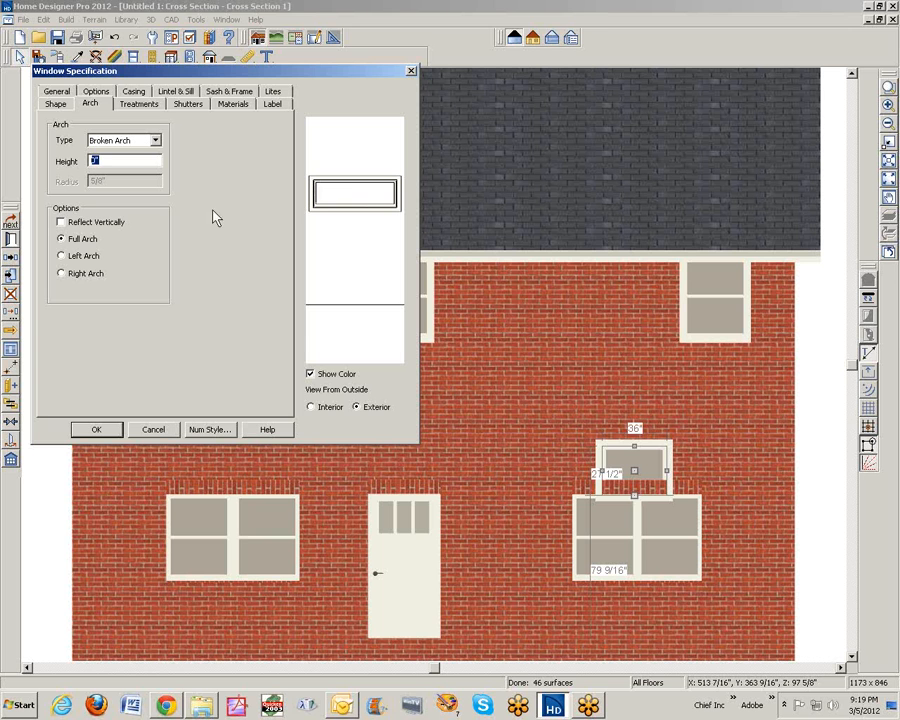
pyautogui.write('6')
pyautogui.press('Tab')
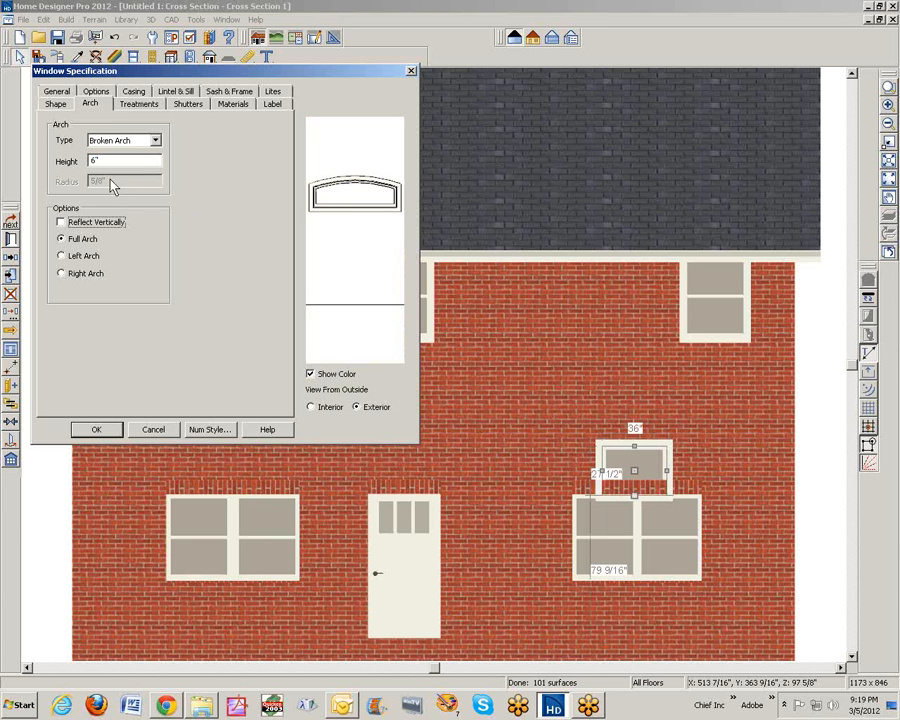
# Step: Set the upper window's arch height to 8" and accept the window specification
pyautogui.click(96, 160)
pyautogui.write('8')
pyautogui.press('Tab')
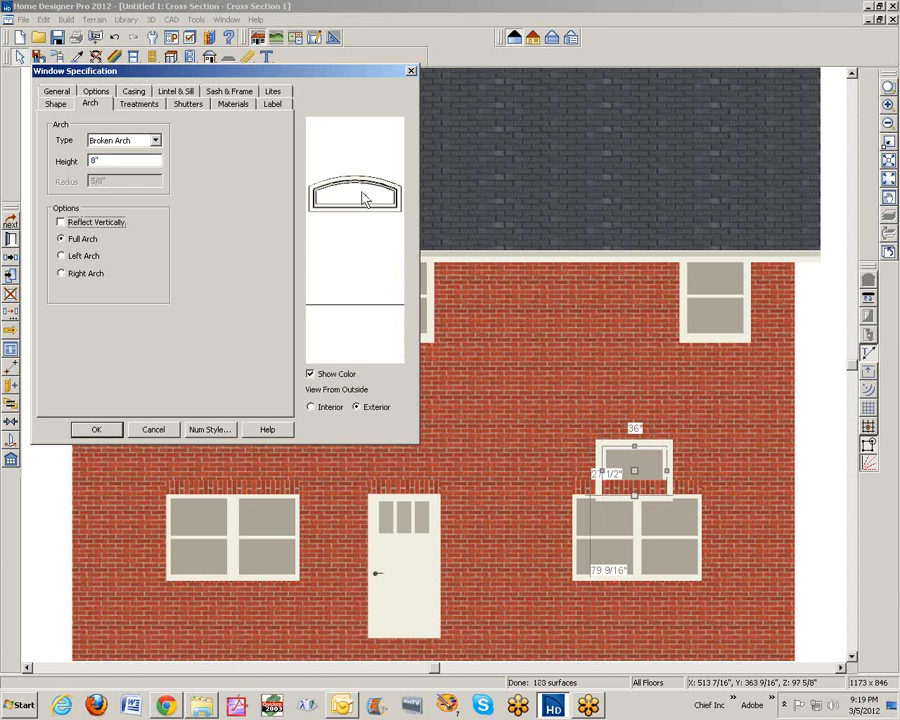
pyautogui.click(108, 430)
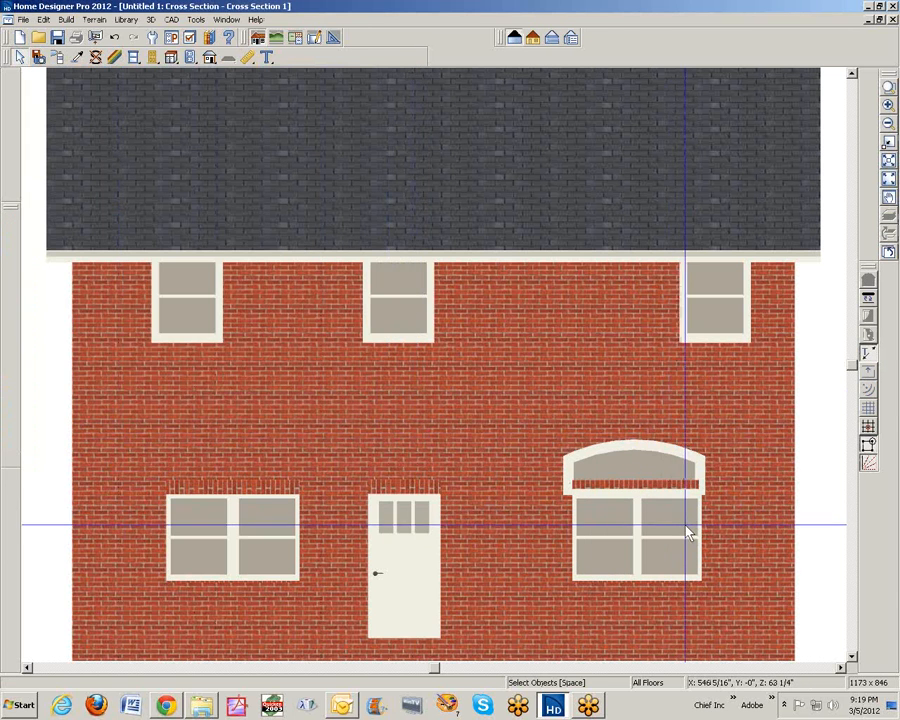
# Step: Suppress the exterior and interior casings of the arched window and accept the specification
pyautogui.click(670, 467)
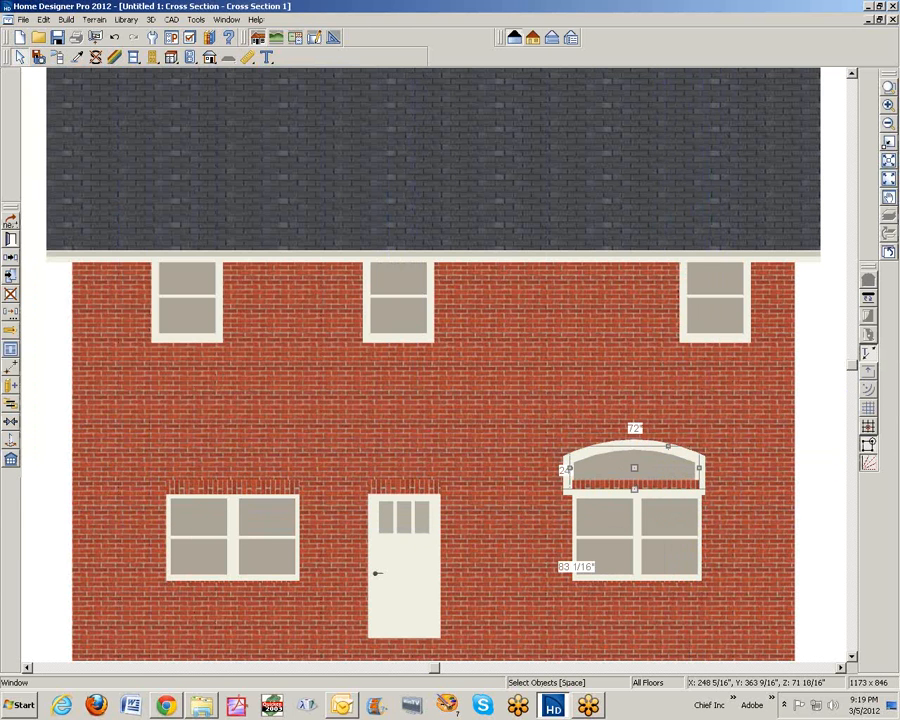
pyautogui.click(10, 239)
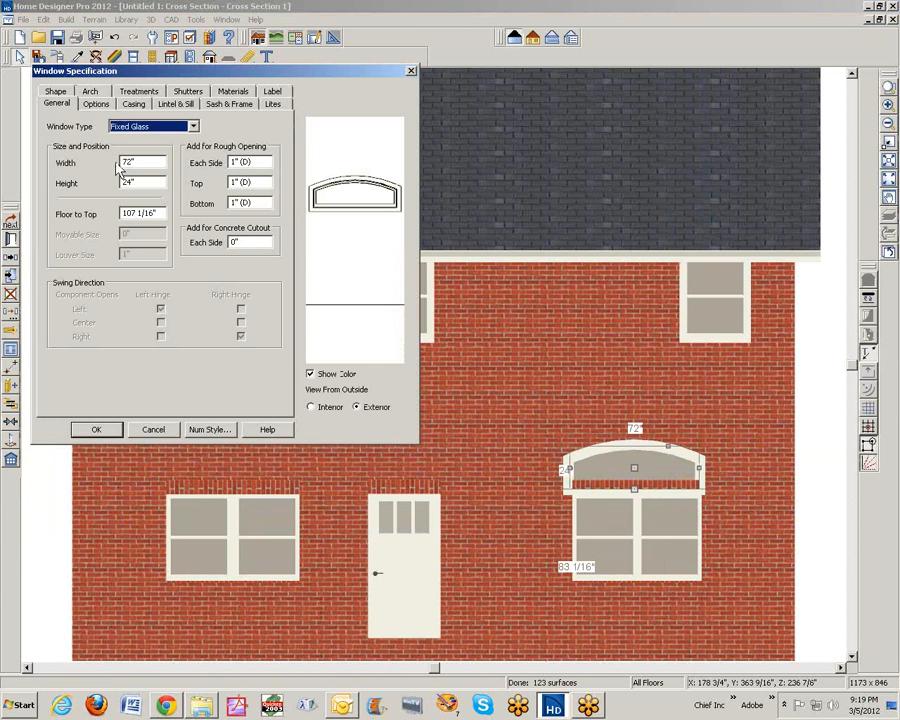
pyautogui.click(136, 106)
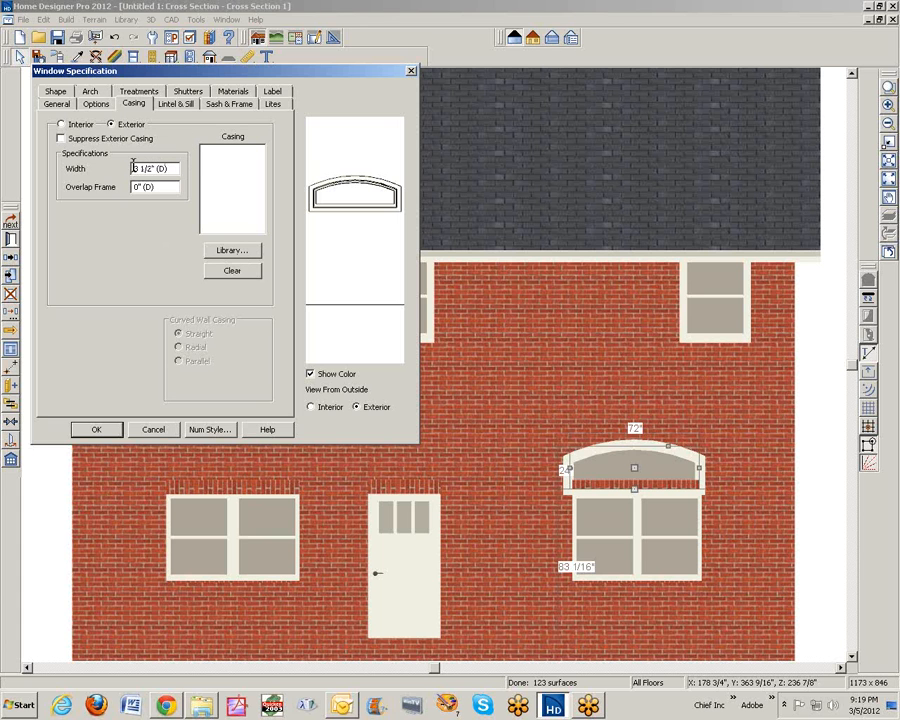
pyautogui.click(70, 139)
pyautogui.click(66, 125)
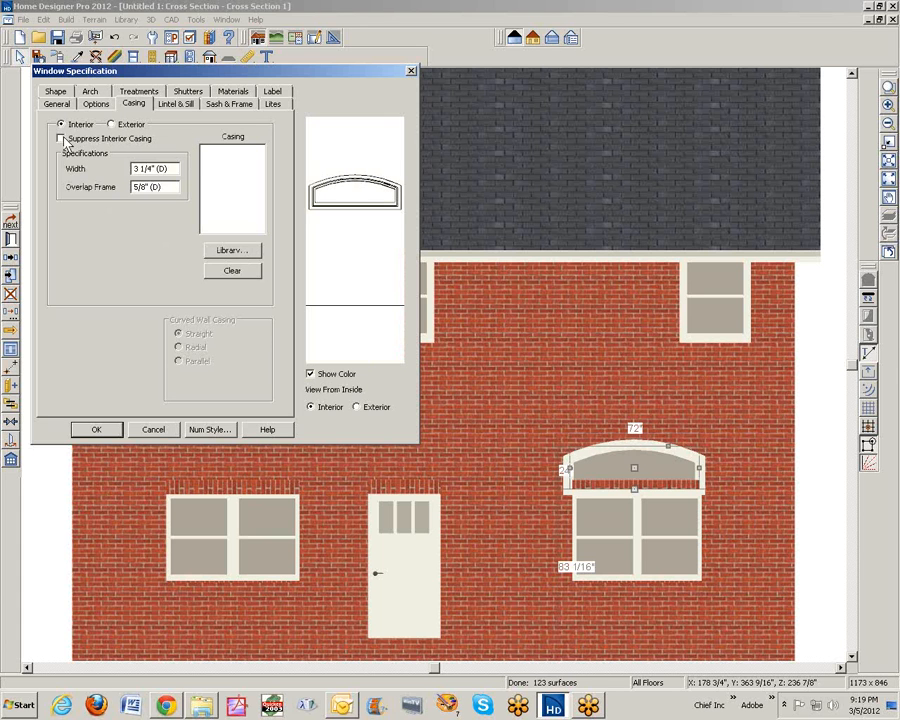
pyautogui.click(70, 139)
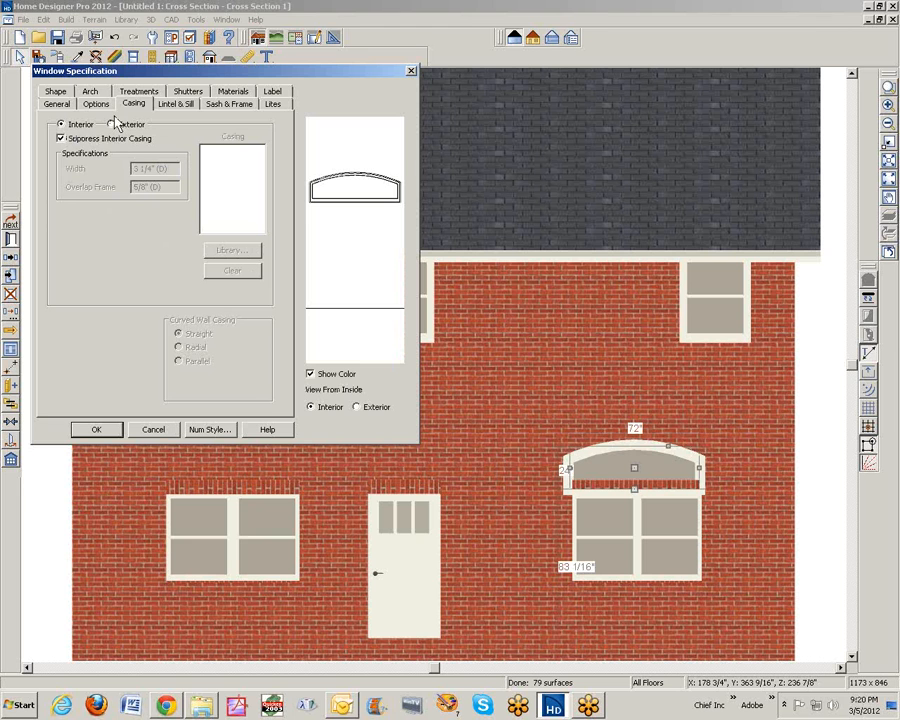
pyautogui.click(111, 125)
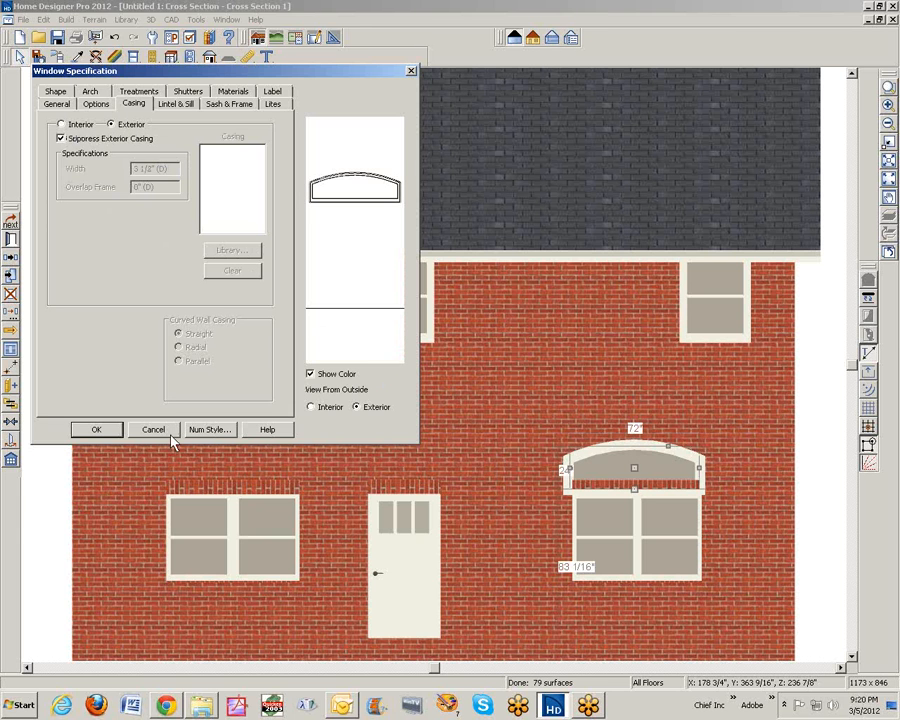
pyautogui.click(113, 430)
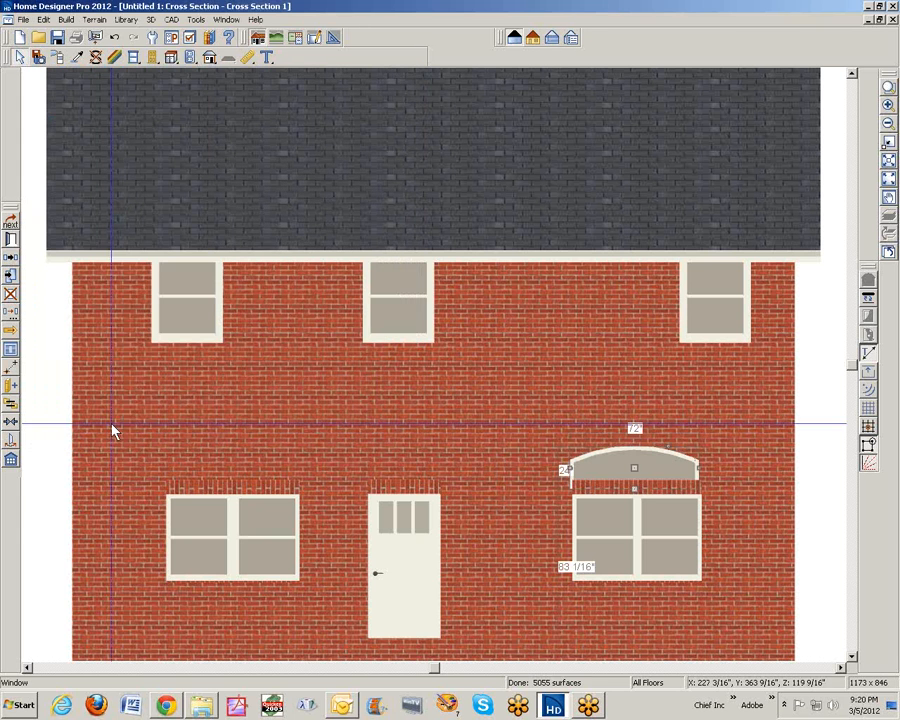
# Step: Clear the exterior lintel profile of the ground-floor window pair below the arched window, turn off its exterior lintel, and accept the specification
pyautogui.click(888, 87)
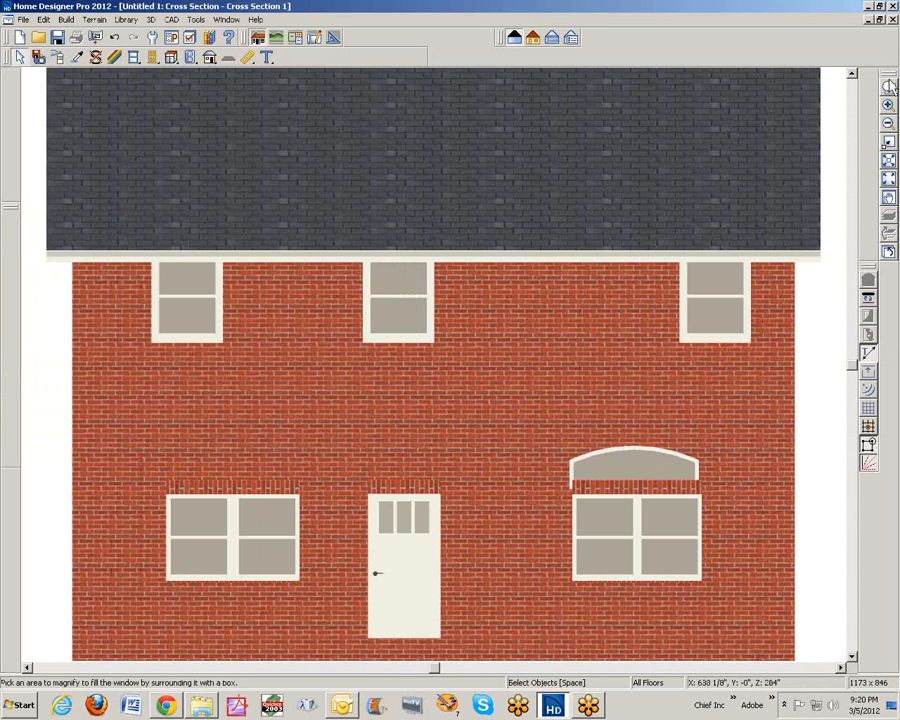
pyautogui.moveTo(534, 378); pyautogui.dragTo(770, 627)
pyautogui.click(514, 438)
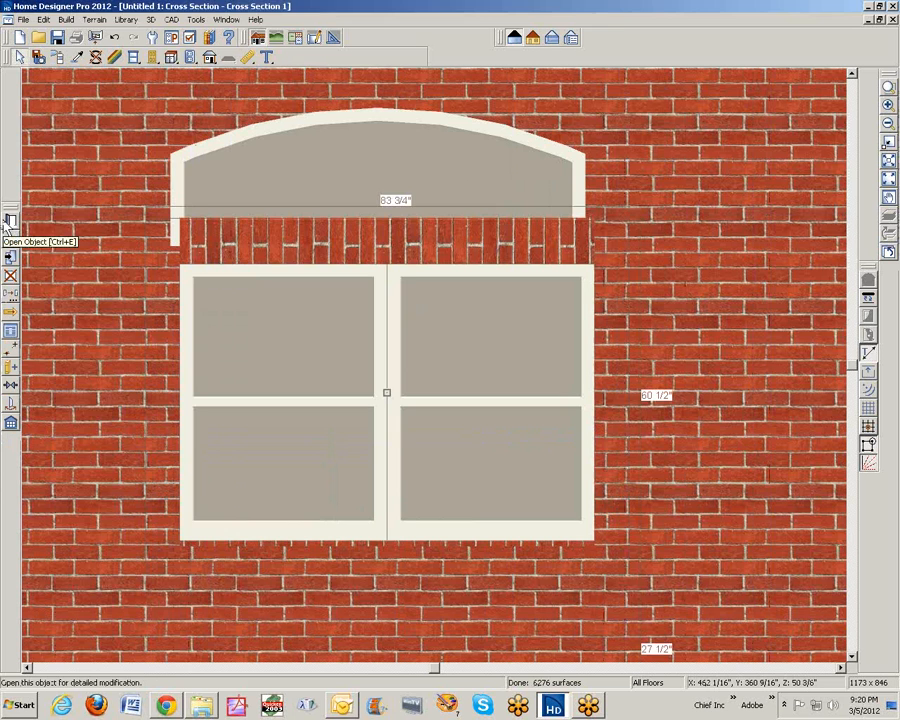
pyautogui.click(10, 220)
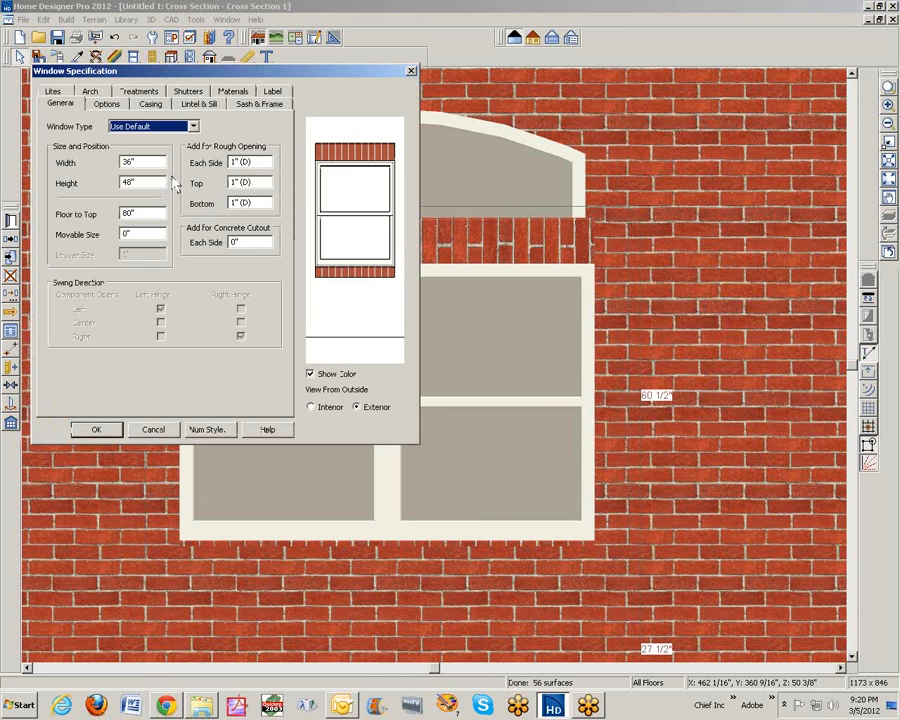
pyautogui.click(200, 104)
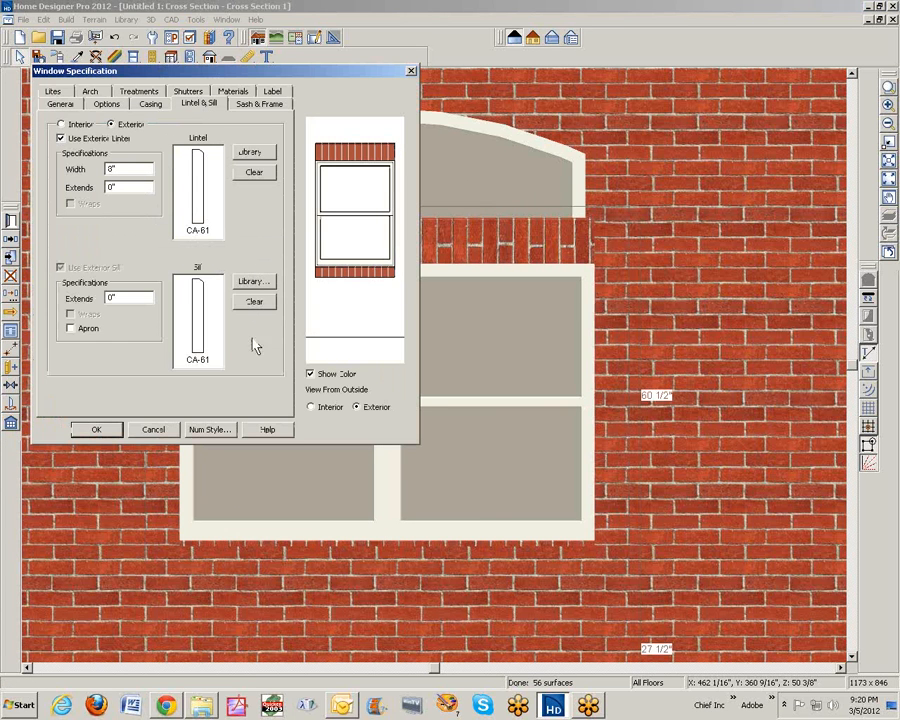
pyautogui.click(256, 174)
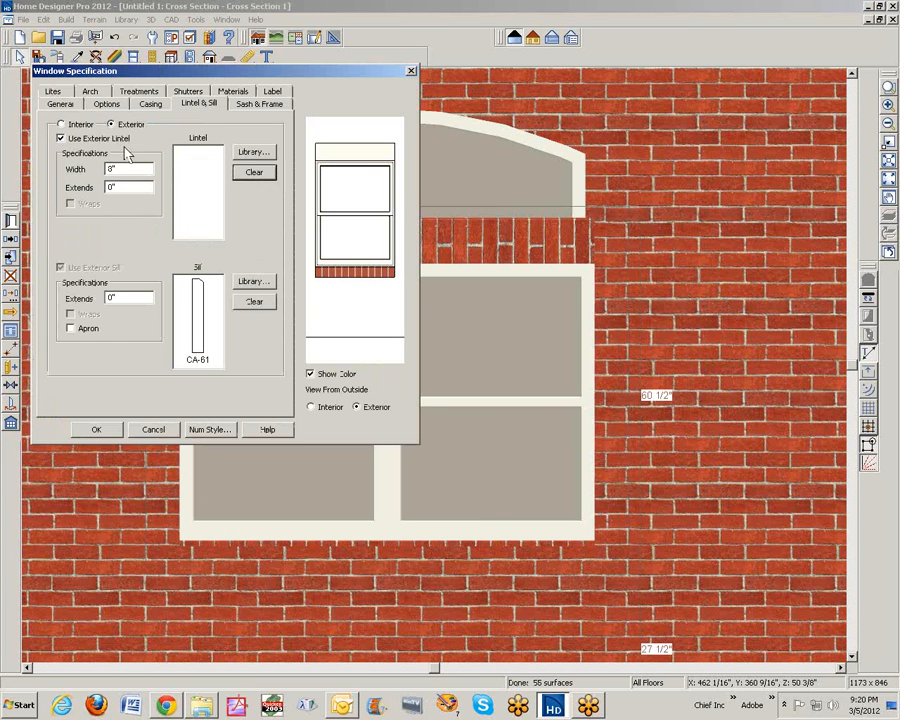
pyautogui.click(61, 139)
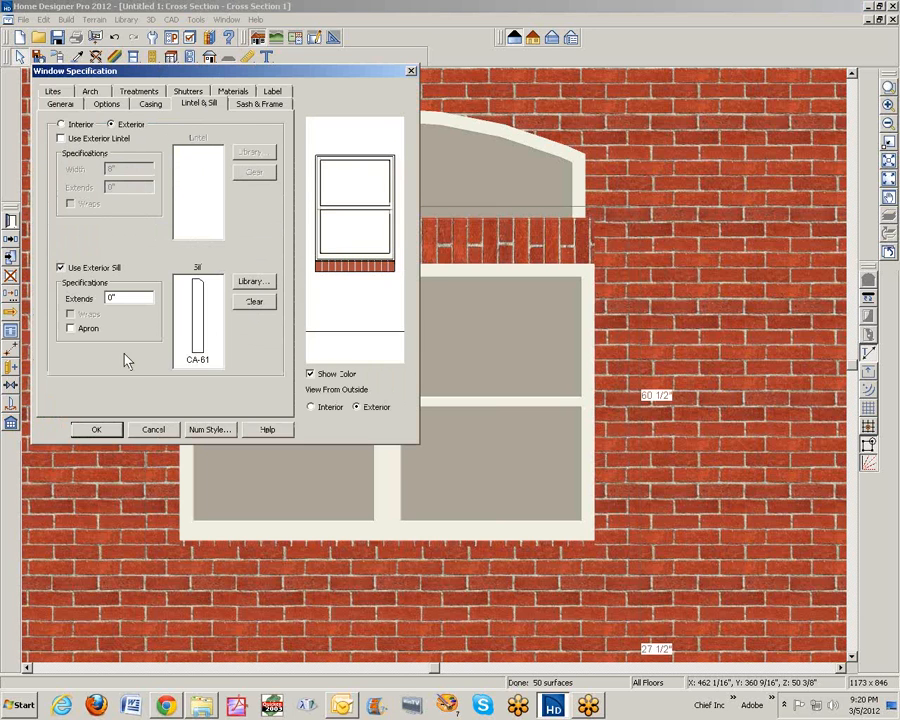
pyautogui.click(96, 430)
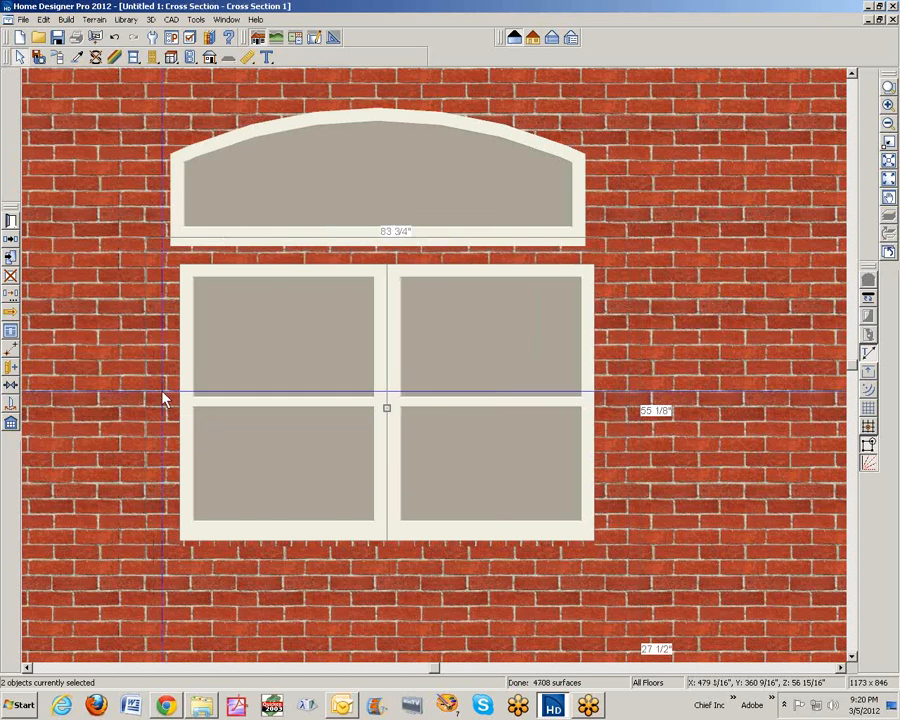
# Step: Move the arched window slightly down and to the right over the window pair, and check its exterior lintel and sill settings
pyautogui.click(367, 181)
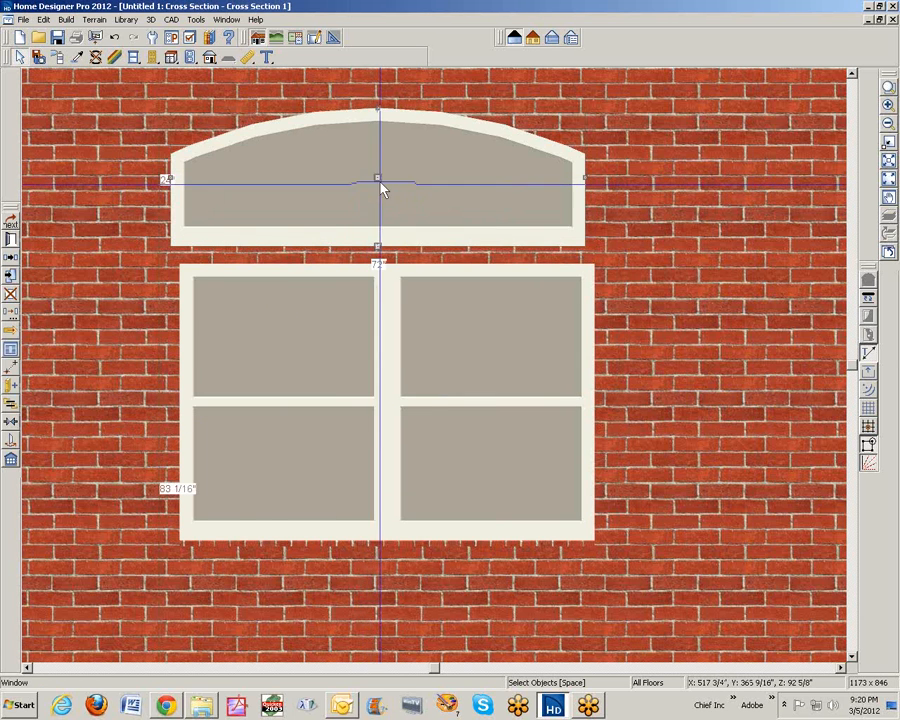
pyautogui.moveTo(379, 175)
pyautogui.mouseDown()
pyautogui.moveTo(400, 201)
pyautogui.moveTo(378, 179)
pyautogui.moveTo(390, 192)
pyautogui.mouseUp()
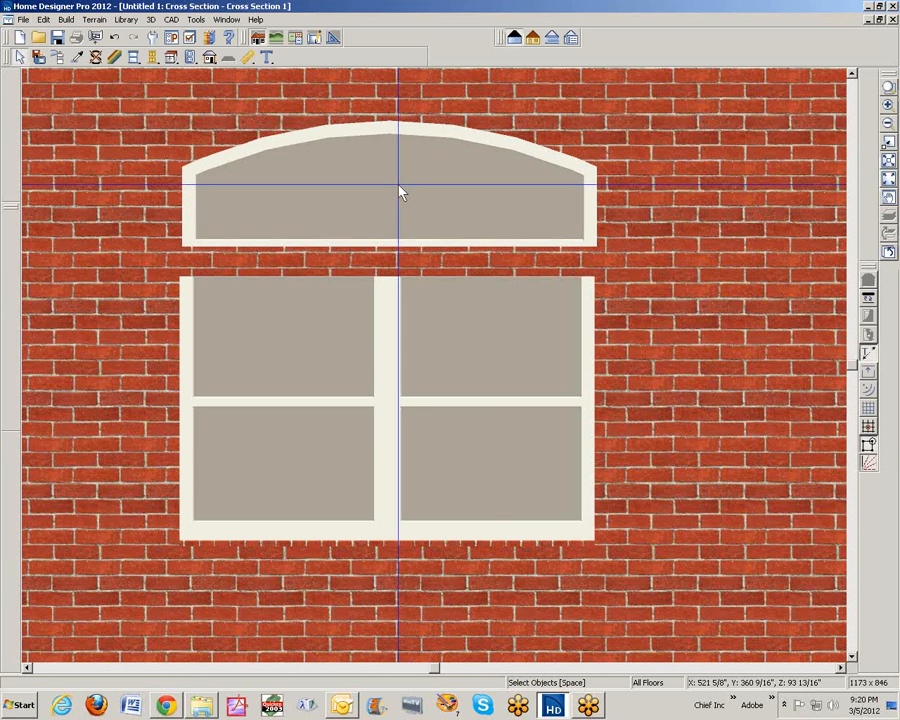
pyautogui.doubleClick(400, 193)
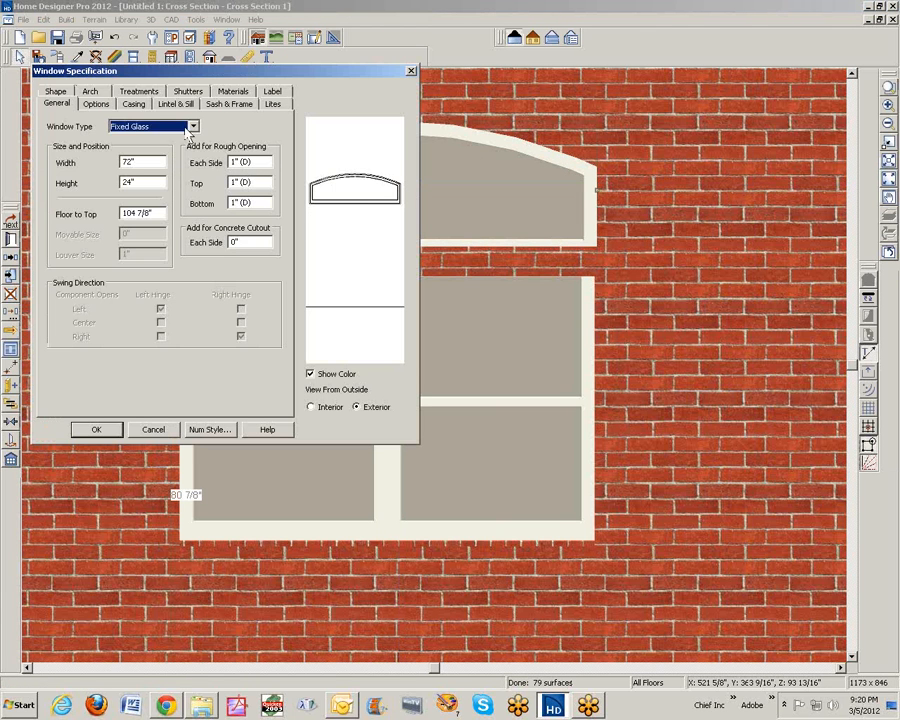
pyautogui.click(176, 104)
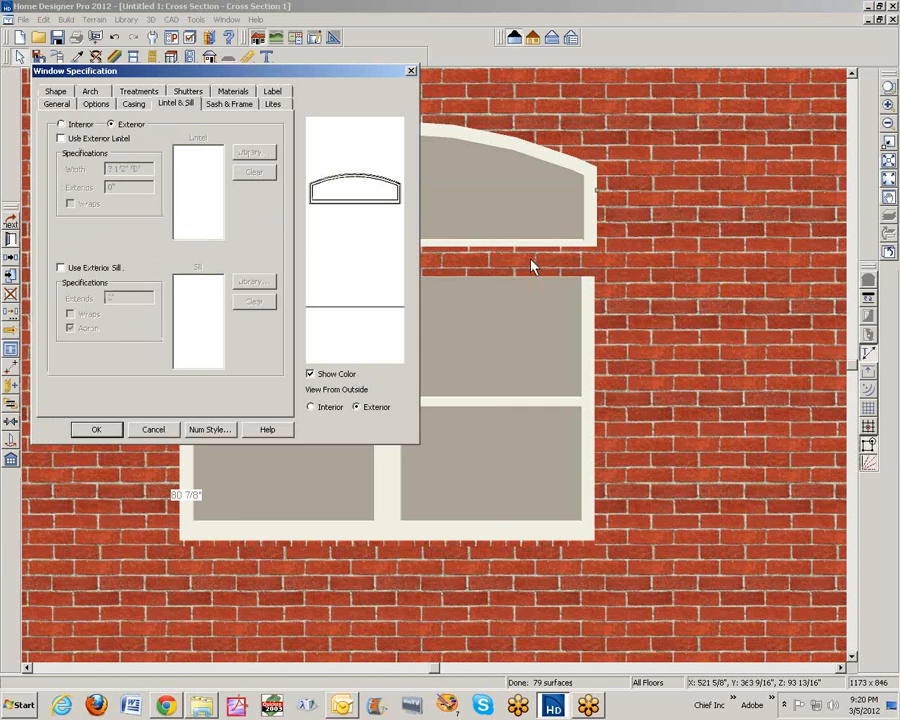
pyautogui.click(148, 429)
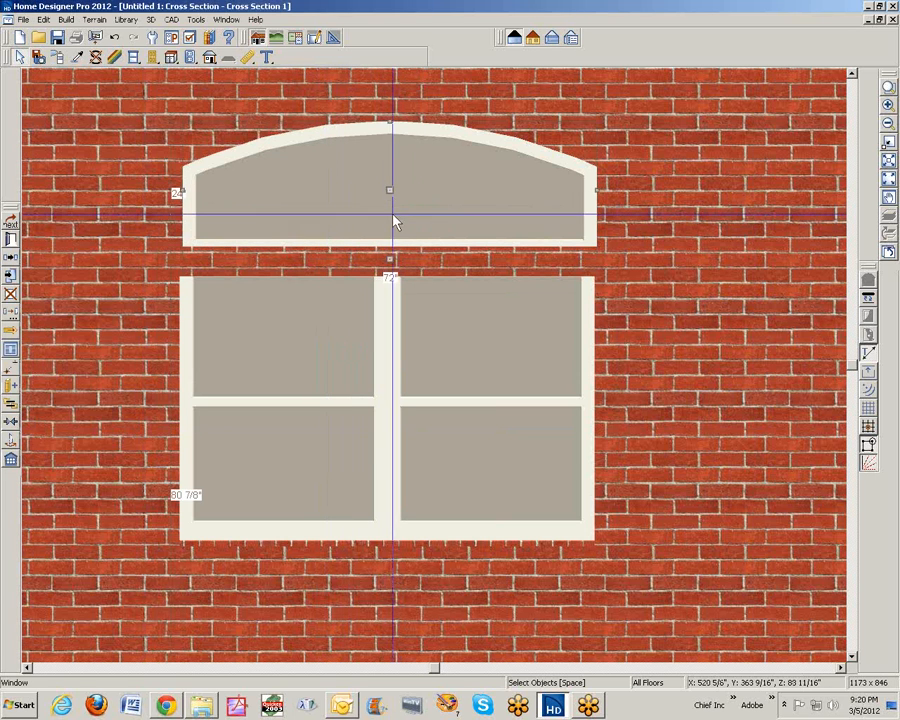
# Step: Move the arched window down onto the window pair, with its bottom edge about 79 3/8" above the floor
pyautogui.moveTo(386, 190)
pyautogui.mouseDown()
pyautogui.moveTo(372, 189)
pyautogui.moveTo(390, 182)
pyautogui.mouseUp()
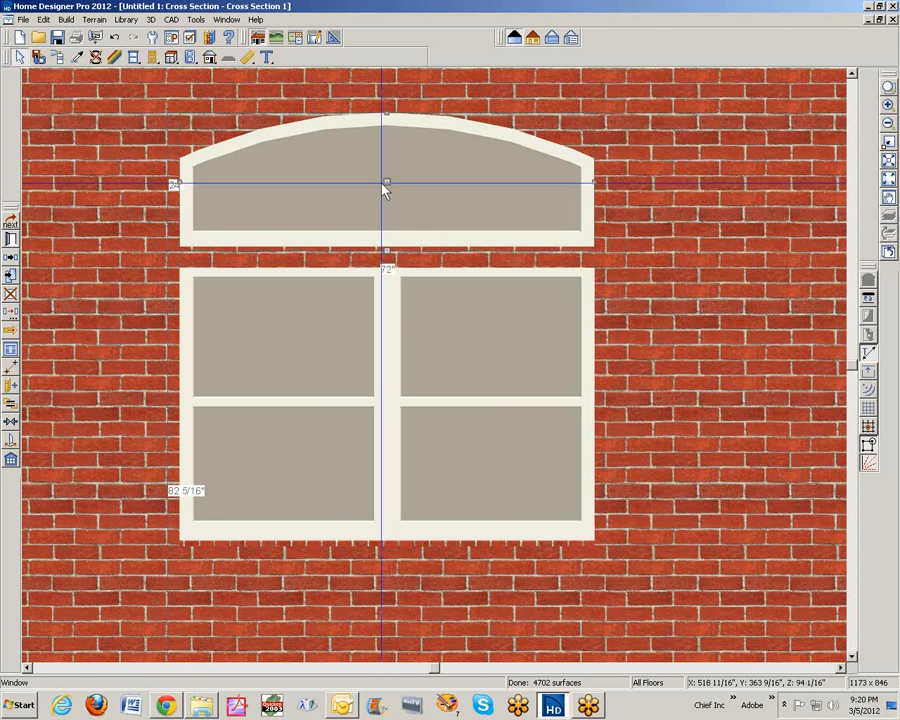
pyautogui.press('Escape')
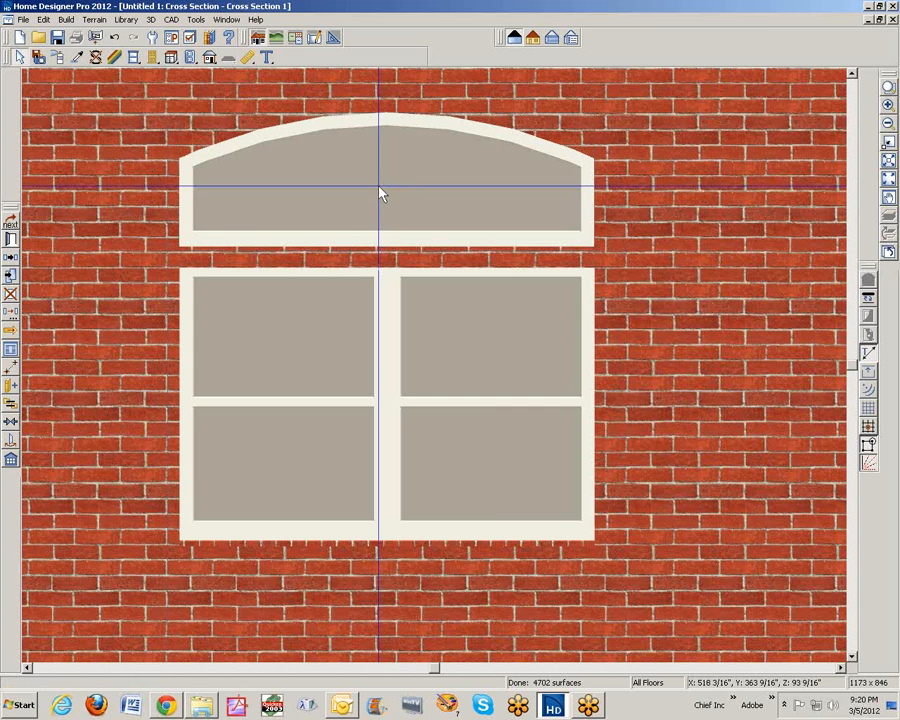
pyautogui.click(380, 193)
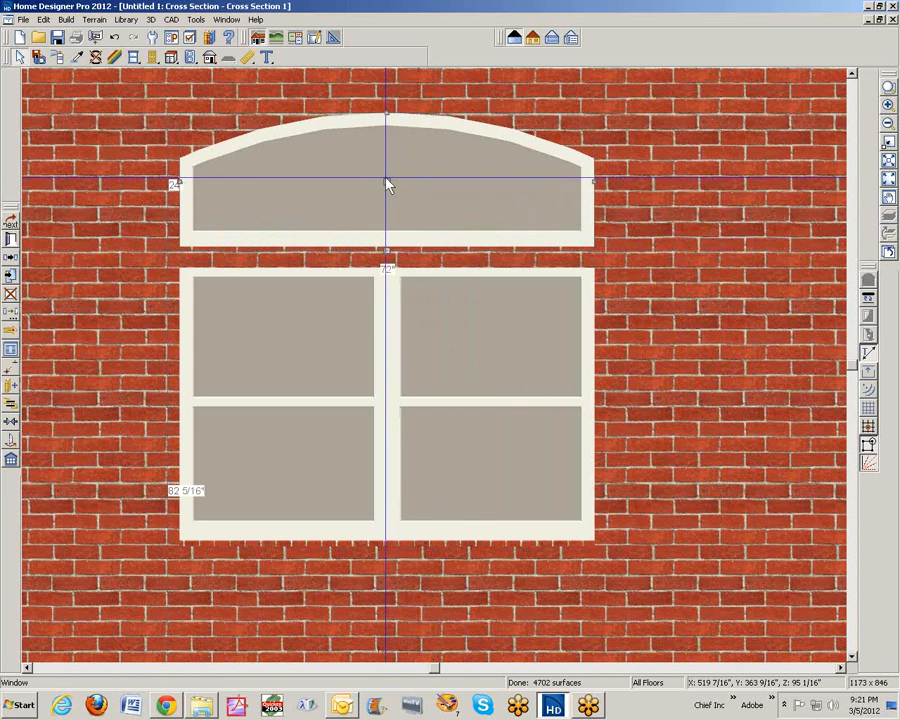
pyautogui.moveTo(388, 184); pyautogui.dragTo(389, 198)
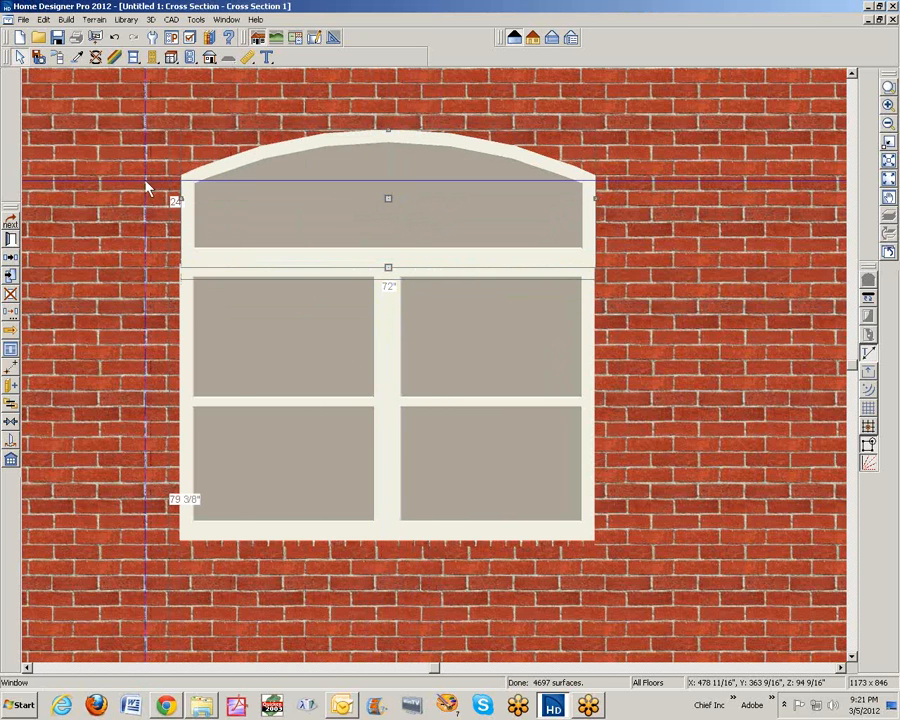
# Step: Set the arched window's Floor to Top distance to 104" and accept the specification
pyautogui.click(10, 239)
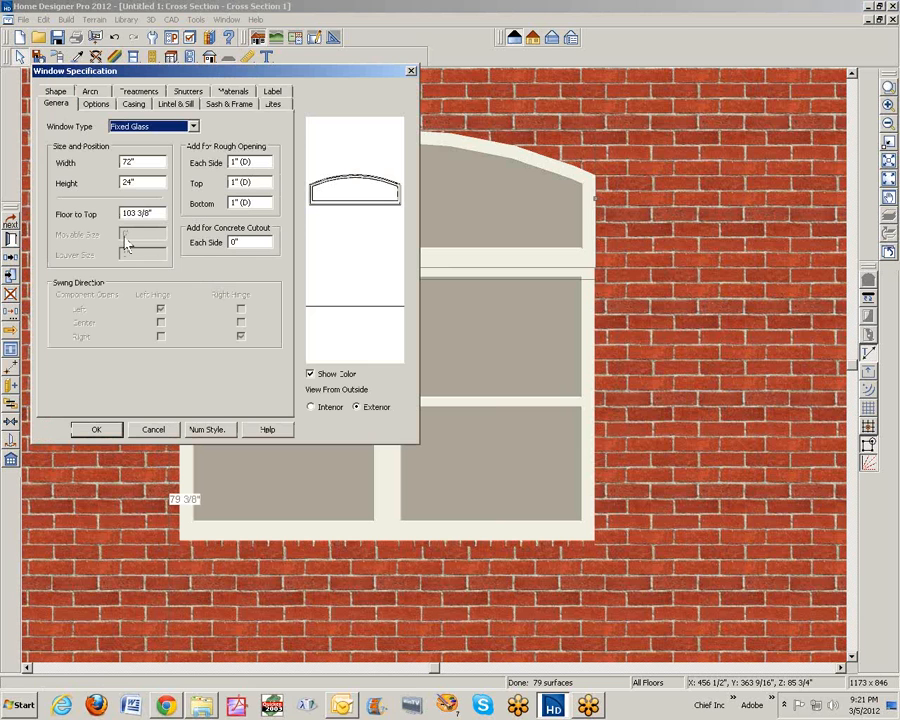
pyautogui.moveTo(131, 212); pyautogui.dragTo(160, 208)
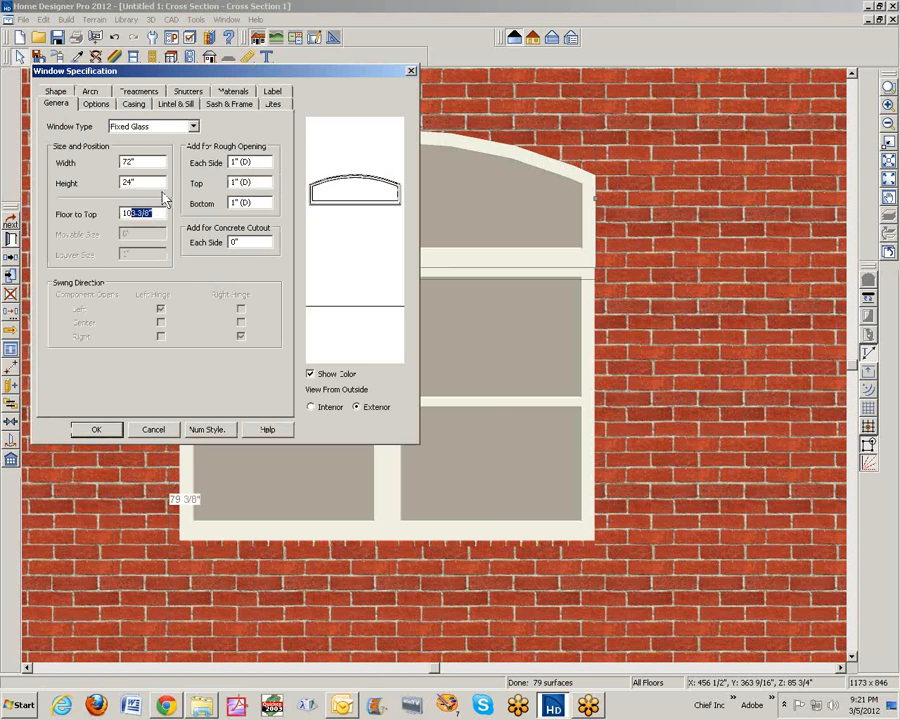
pyautogui.write('4')
pyautogui.click(96, 430)
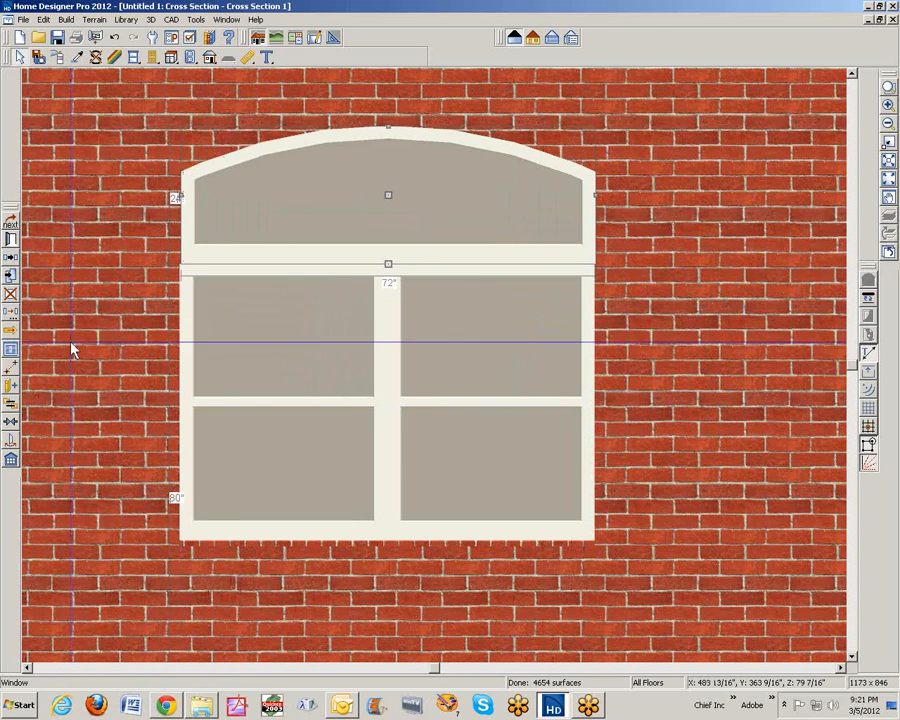
# Step: Move the arched window relative to itself by an X Delta of -.25" using Transform/Replicate, and deselect it
pyautogui.click(9, 320)
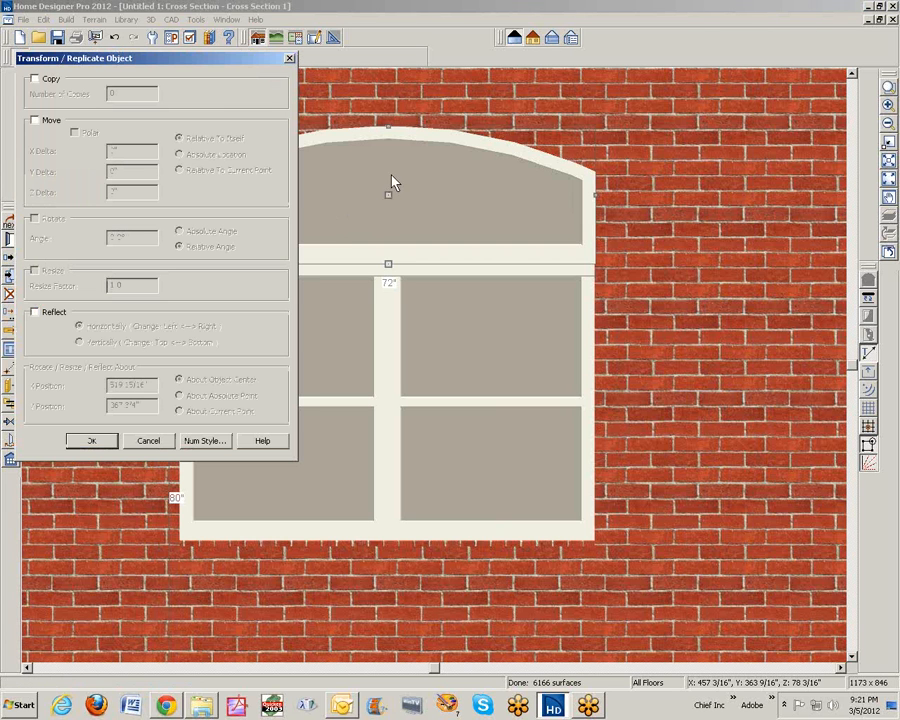
pyautogui.click(35, 120)
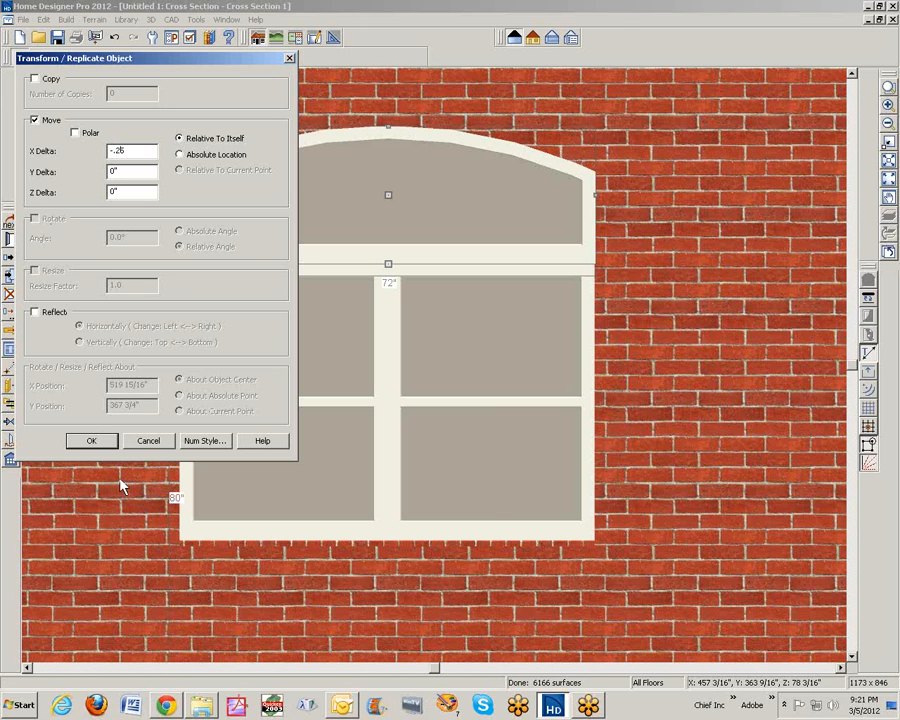
pyautogui.click(91, 441)
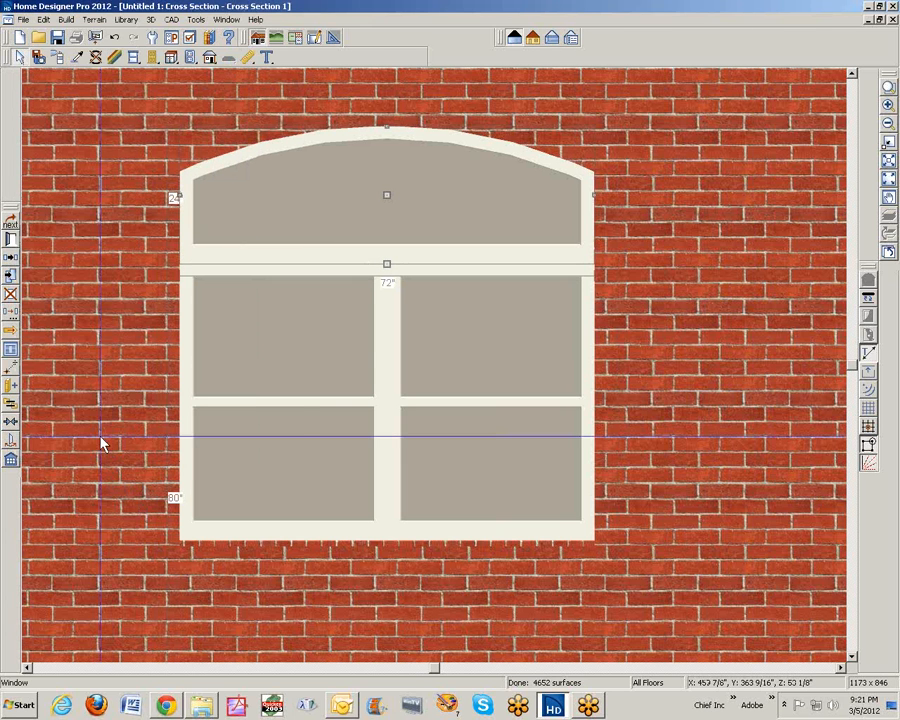
pyautogui.press('Escape')
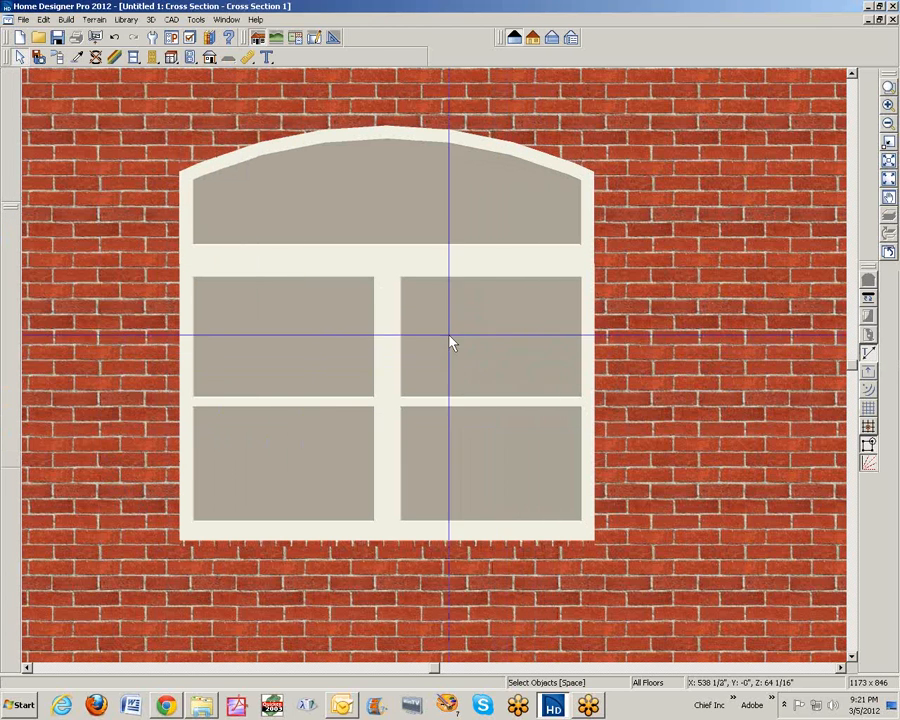
# Step: Turn on the exterior lintel of the arched window, check its material components, and turn off the sill's apron
pyautogui.click(451, 160)
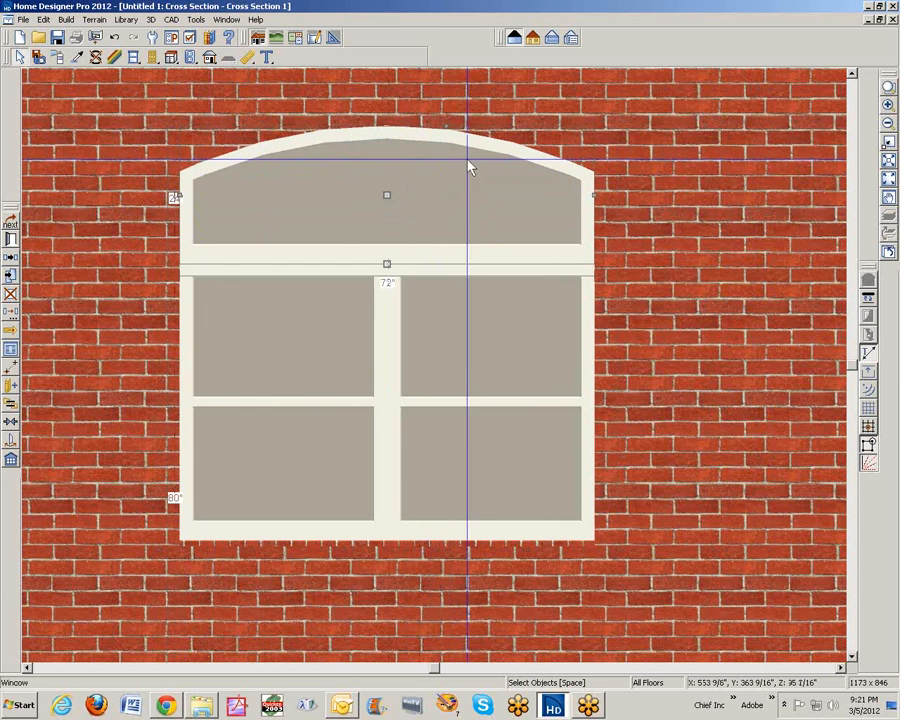
pyautogui.click(13, 241)
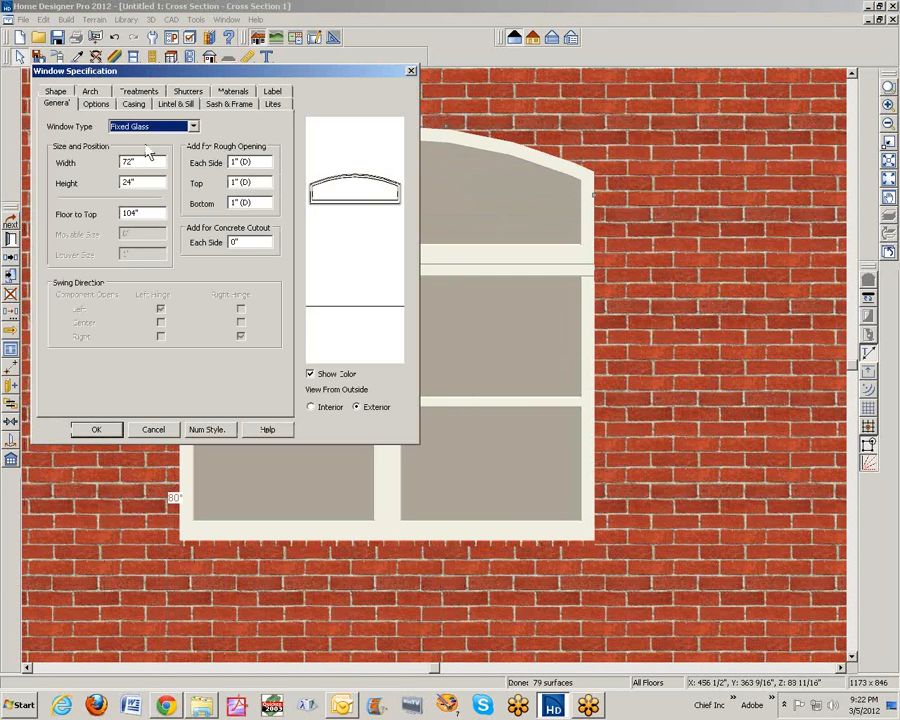
pyautogui.click(175, 104)
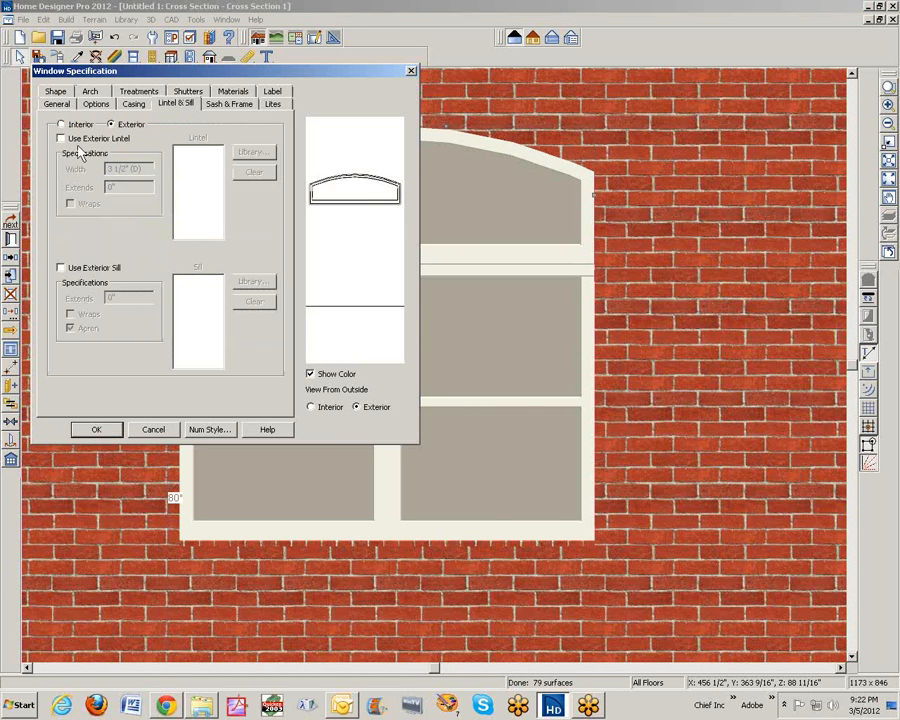
pyautogui.click(64, 140)
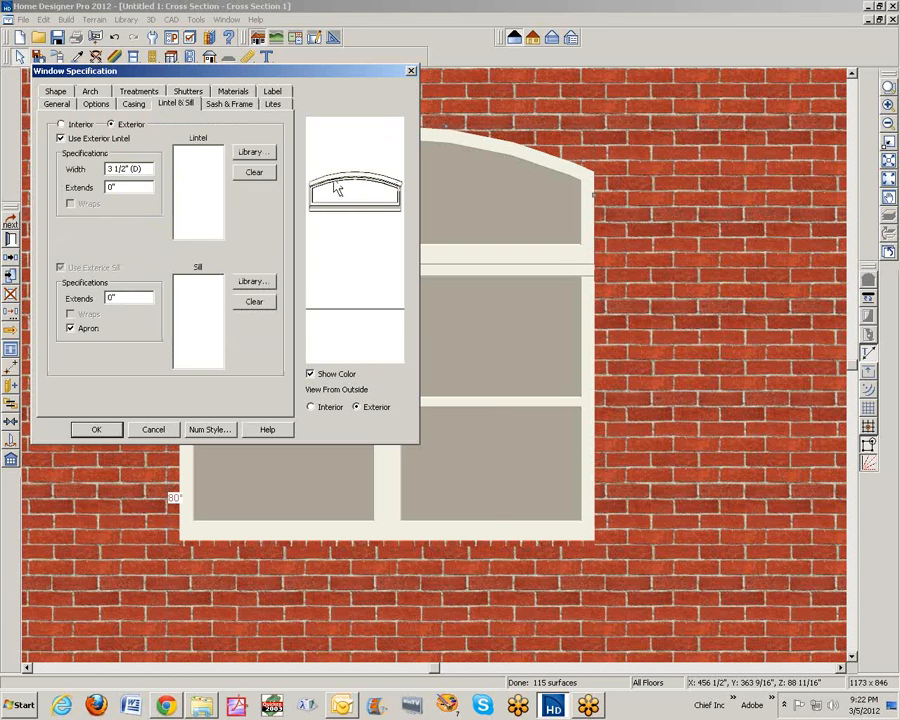
pyautogui.click(236, 91)
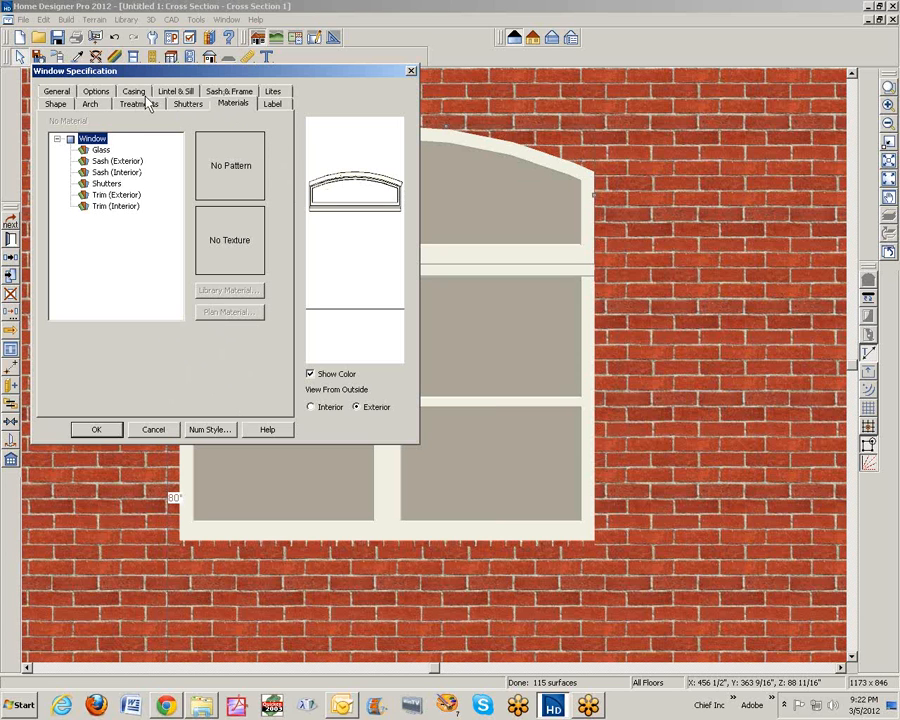
pyautogui.click(175, 91)
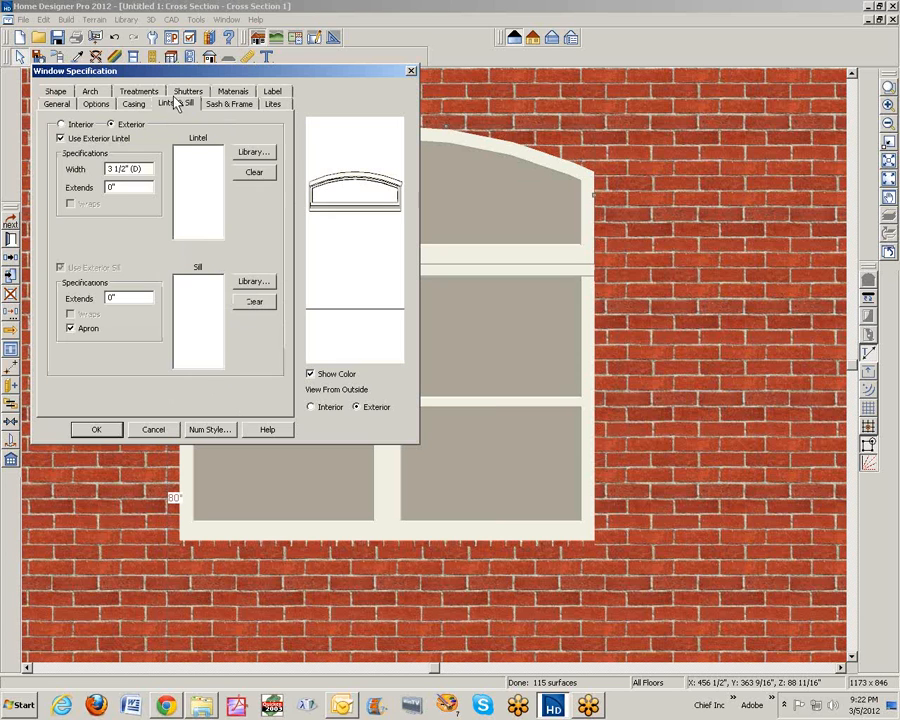
pyautogui.click(72, 329)
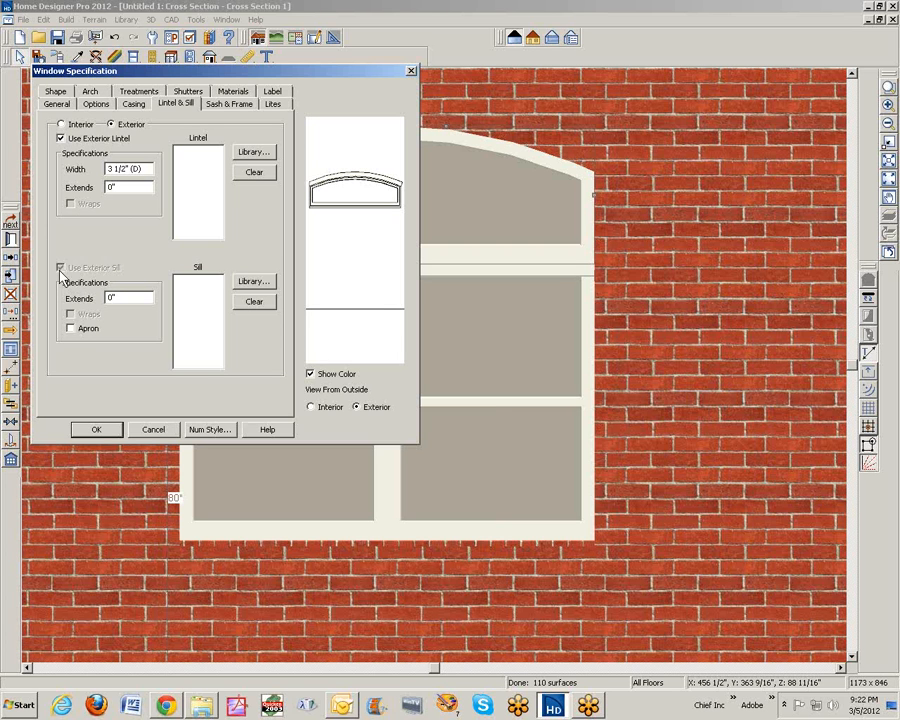
# Step: Try to remove the arched window's exterior sill while still using an exterior lintel
pyautogui.click(60, 138)
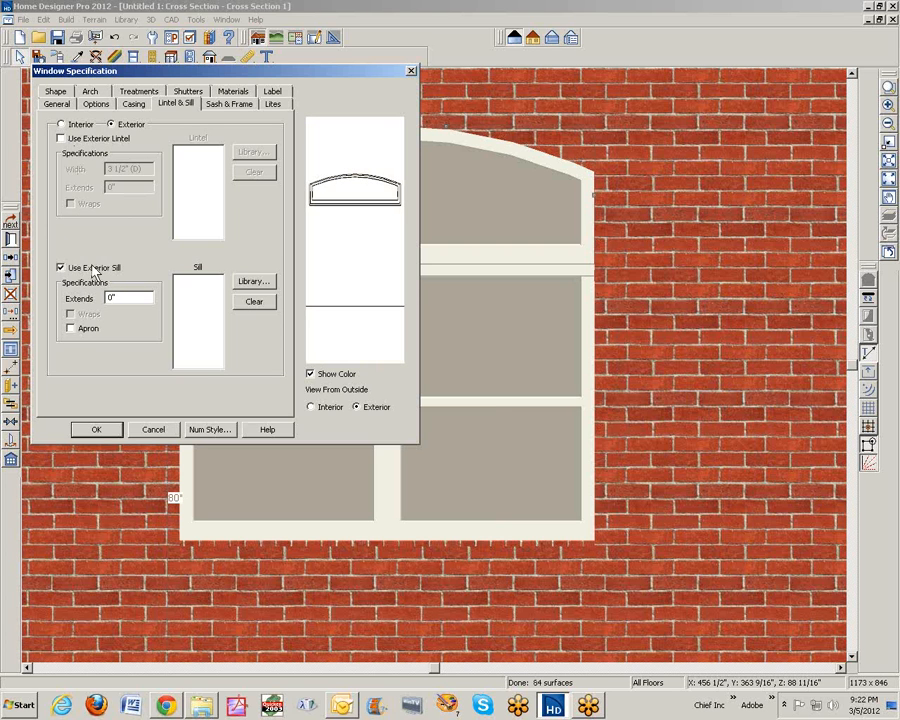
pyautogui.click(60, 268)
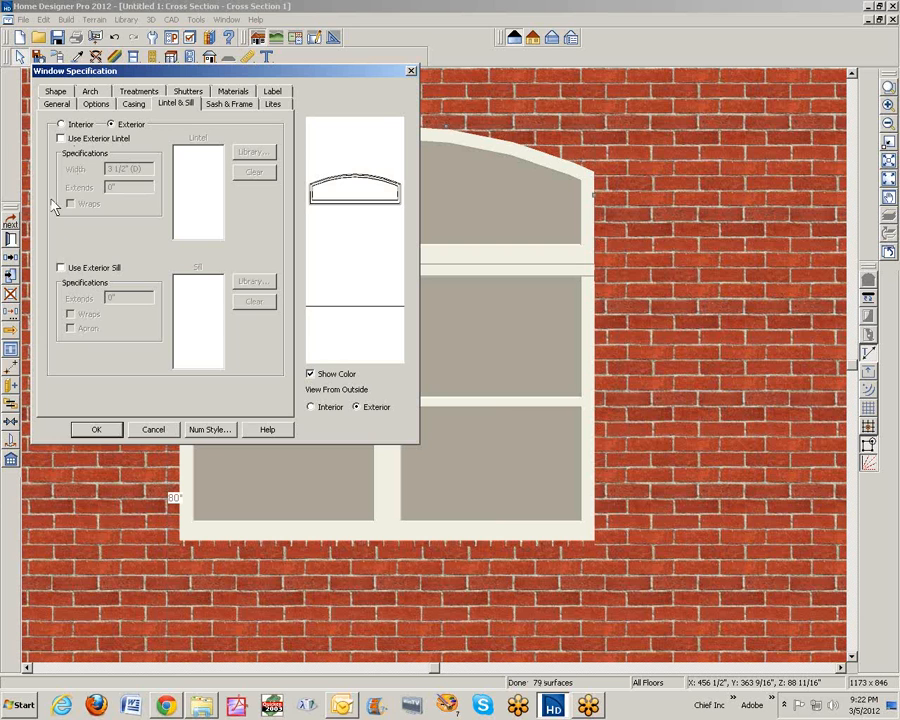
pyautogui.click(60, 138)
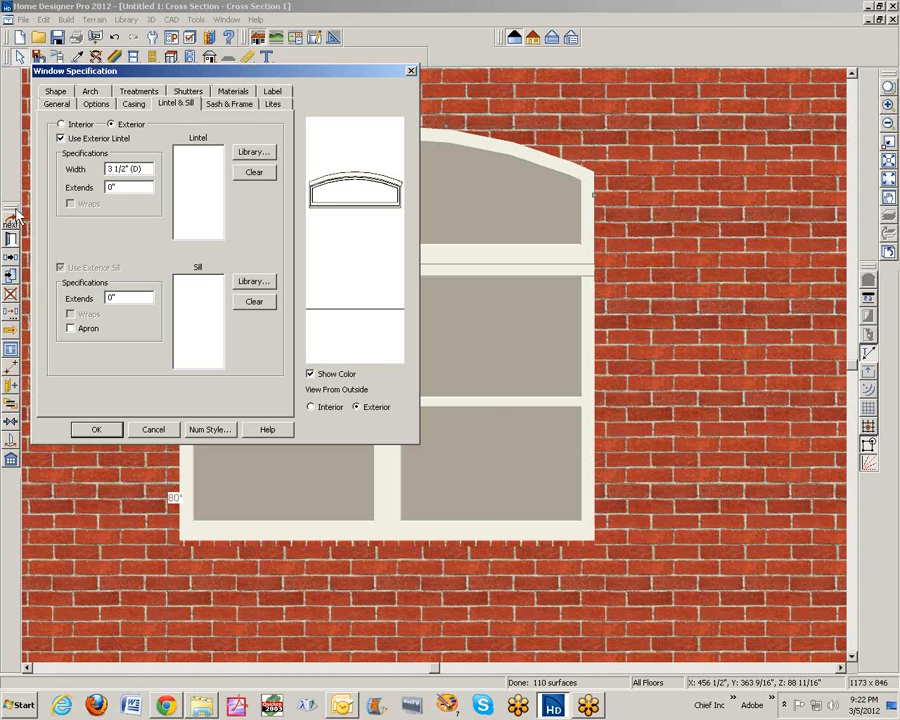
# Step: Assign the CA-61 profile from the Base Molding library to the arched window's exterior lintel and set its width to 8"
pyautogui.click(252, 175)
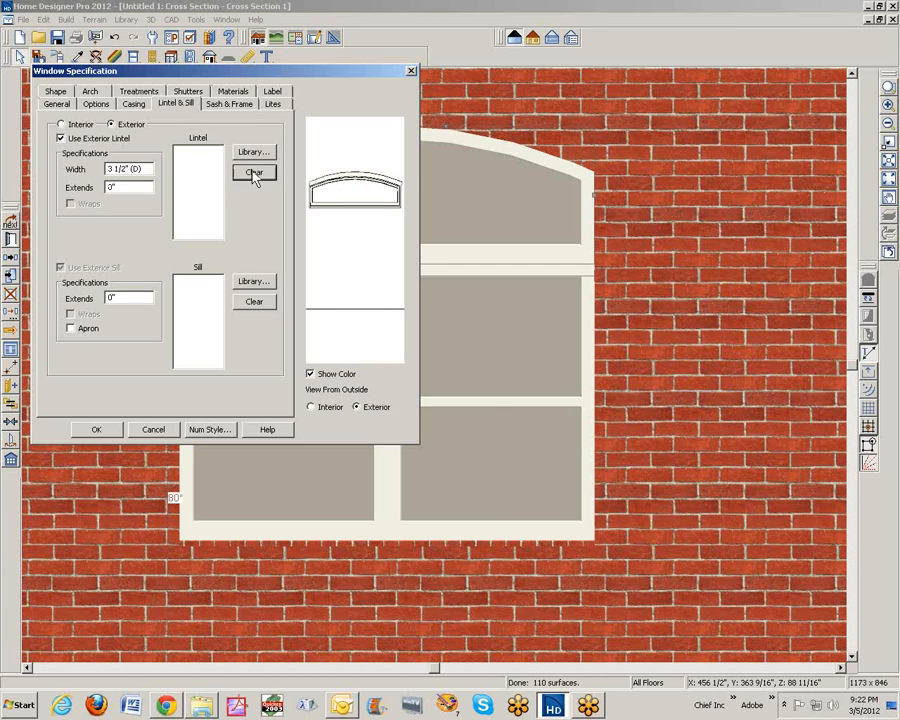
pyautogui.click(251, 153)
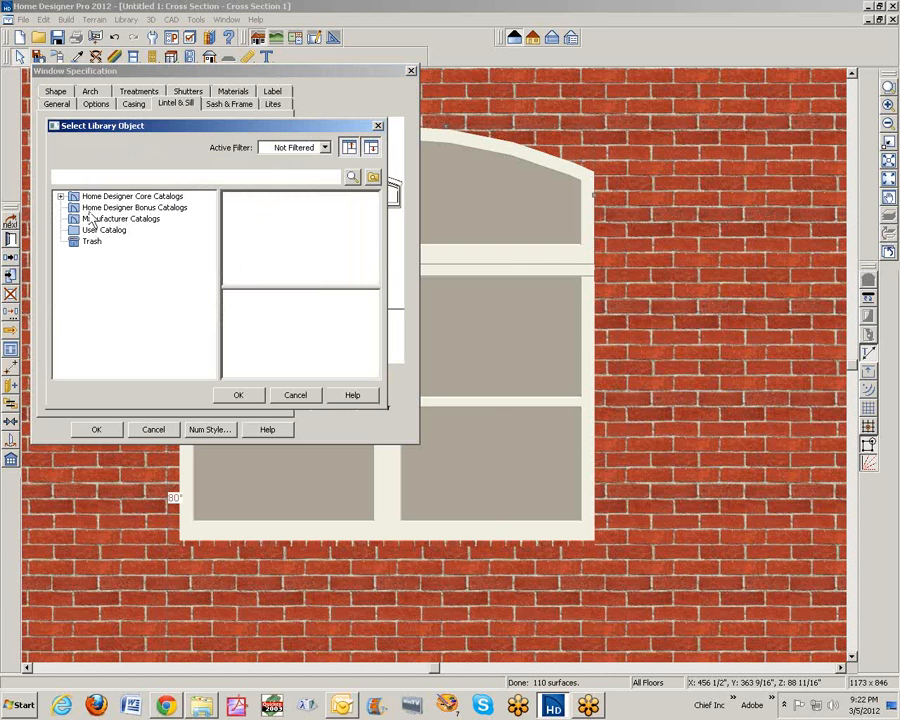
pyautogui.click(61, 196)
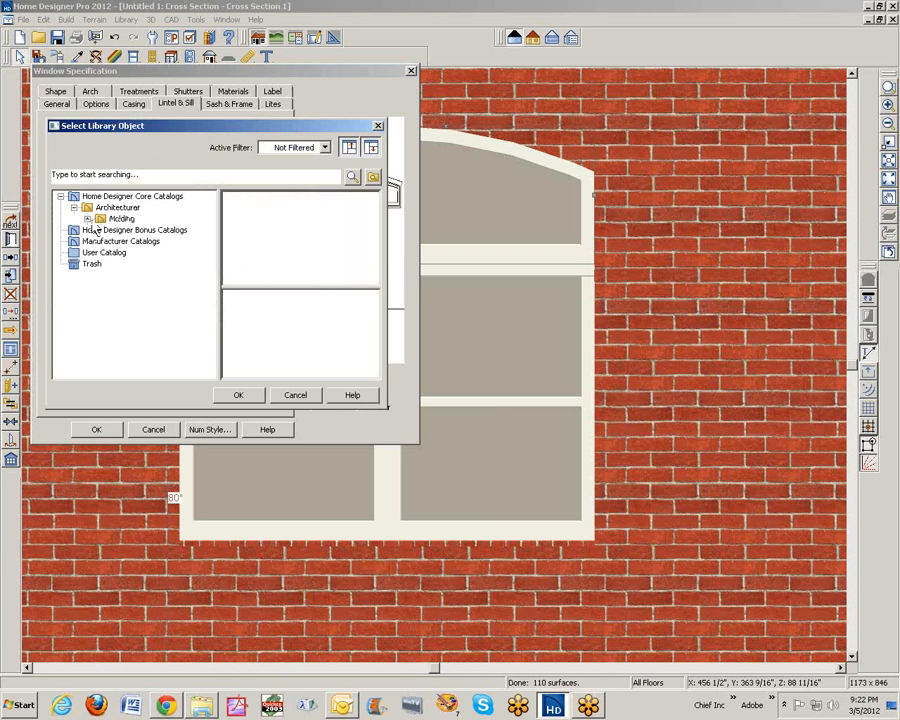
pyautogui.click(87, 219)
pyautogui.click(140, 230)
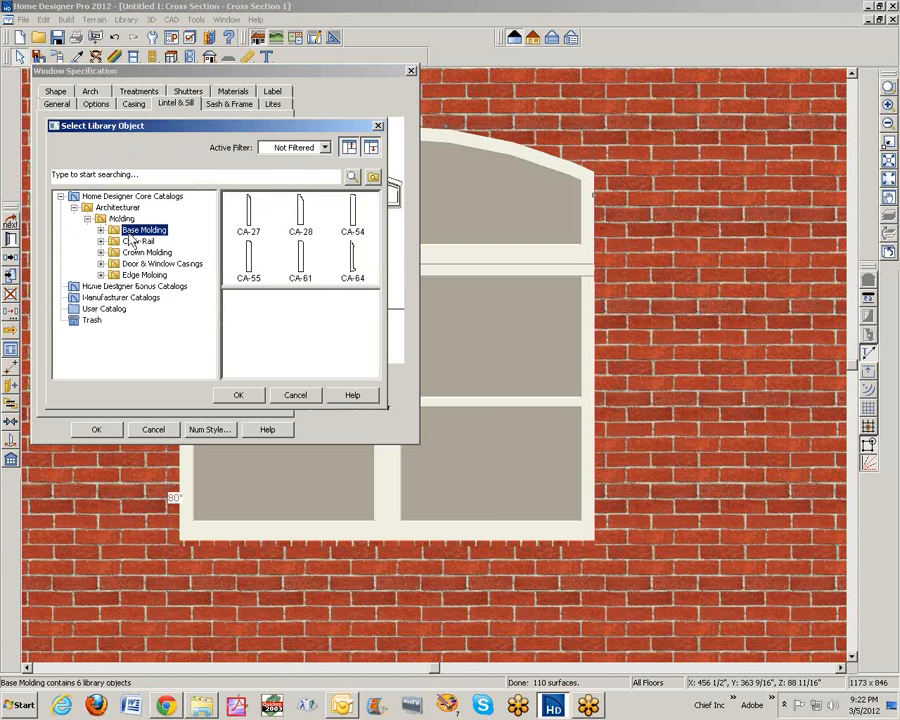
pyautogui.click(300, 260)
pyautogui.click(240, 394)
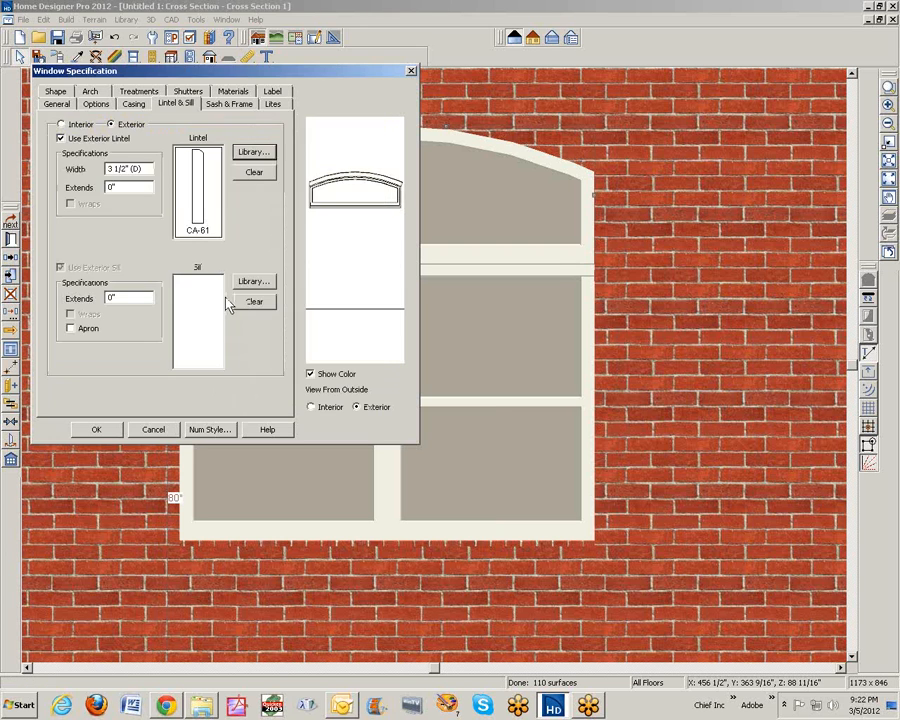
pyautogui.doubleClick(142, 168)
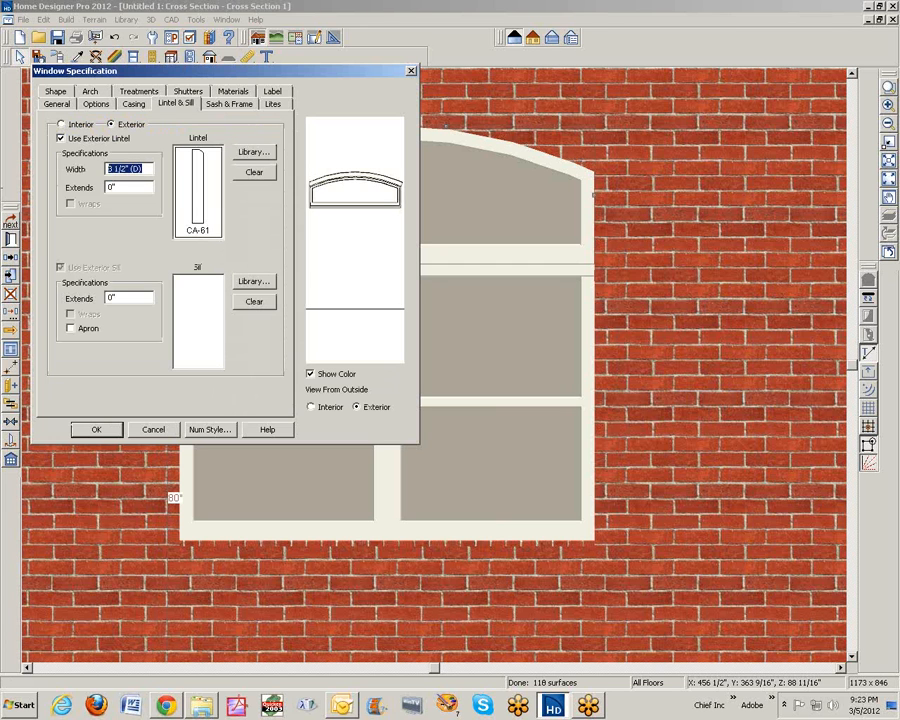
pyautogui.write('8')
pyautogui.press('Tab')
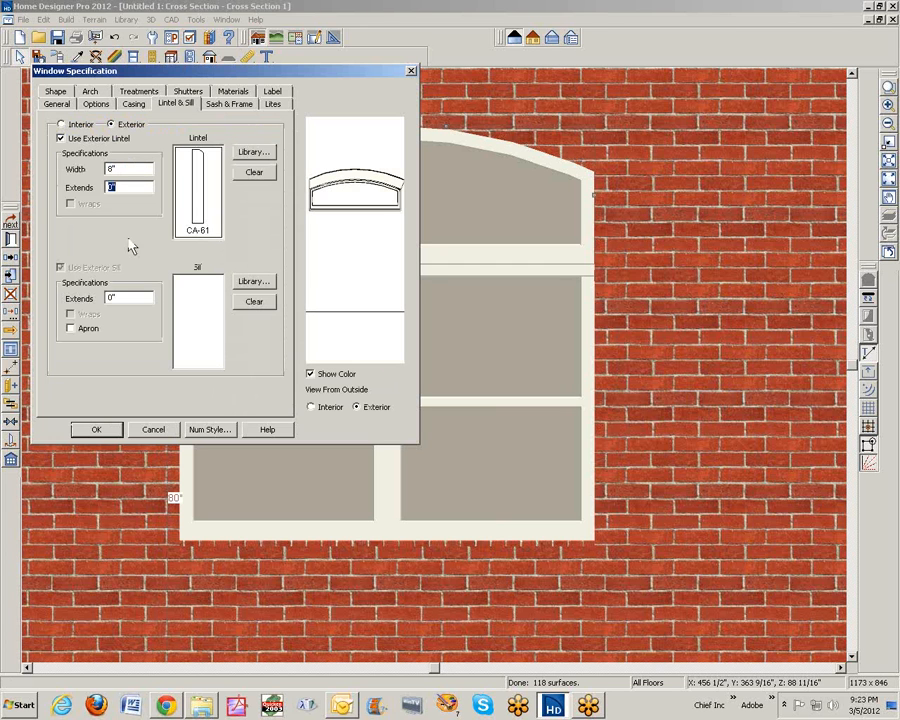
# Step: Change the exterior lintel's molding material to the plan material Copy of Red5 Brick
pyautogui.click(243, 93)
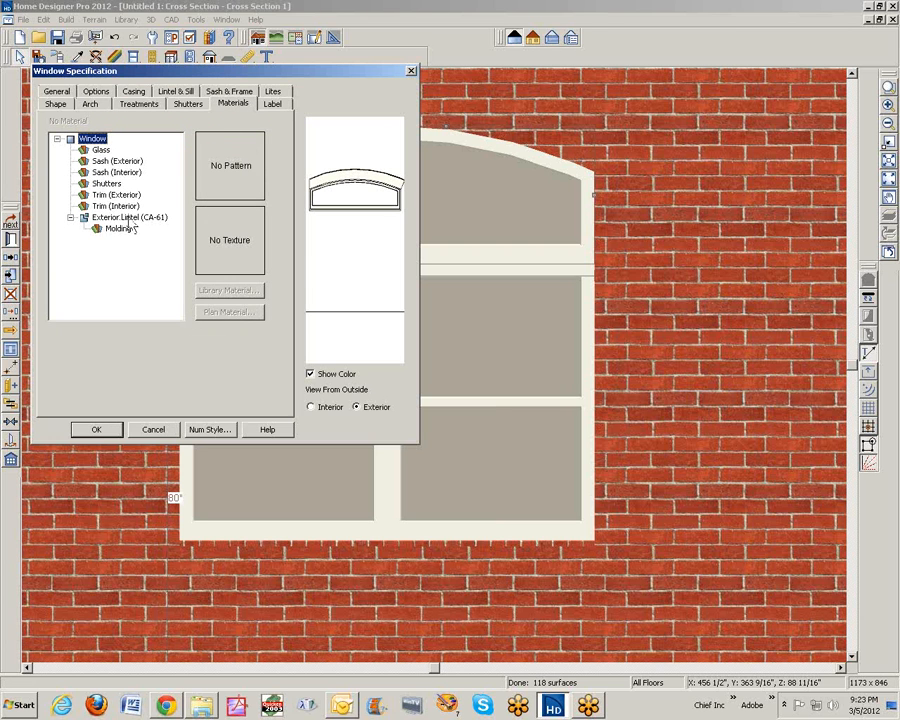
pyautogui.click(121, 229)
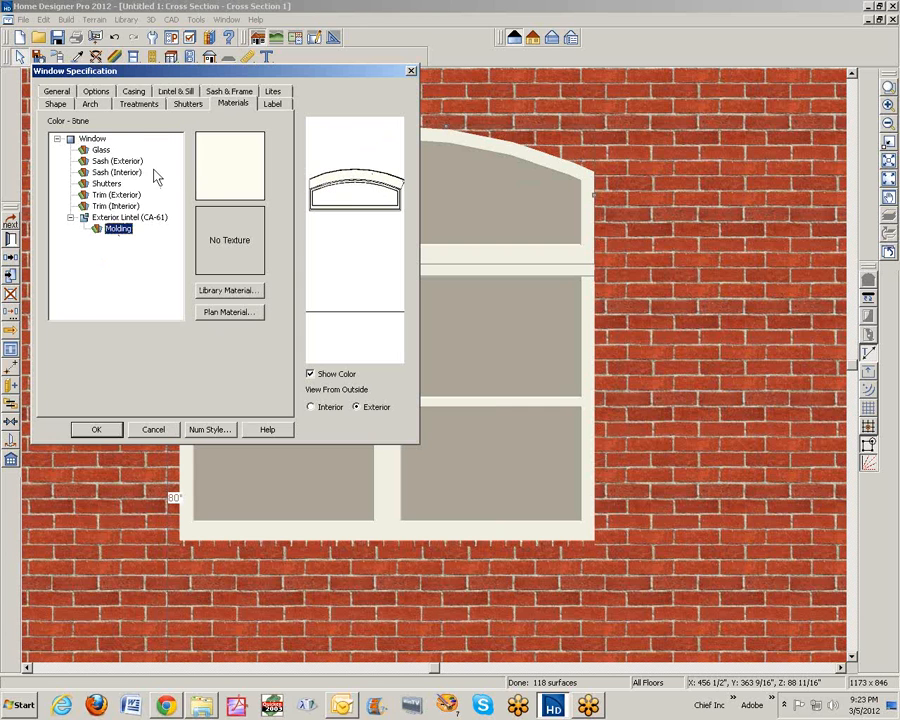
pyautogui.click(242, 312)
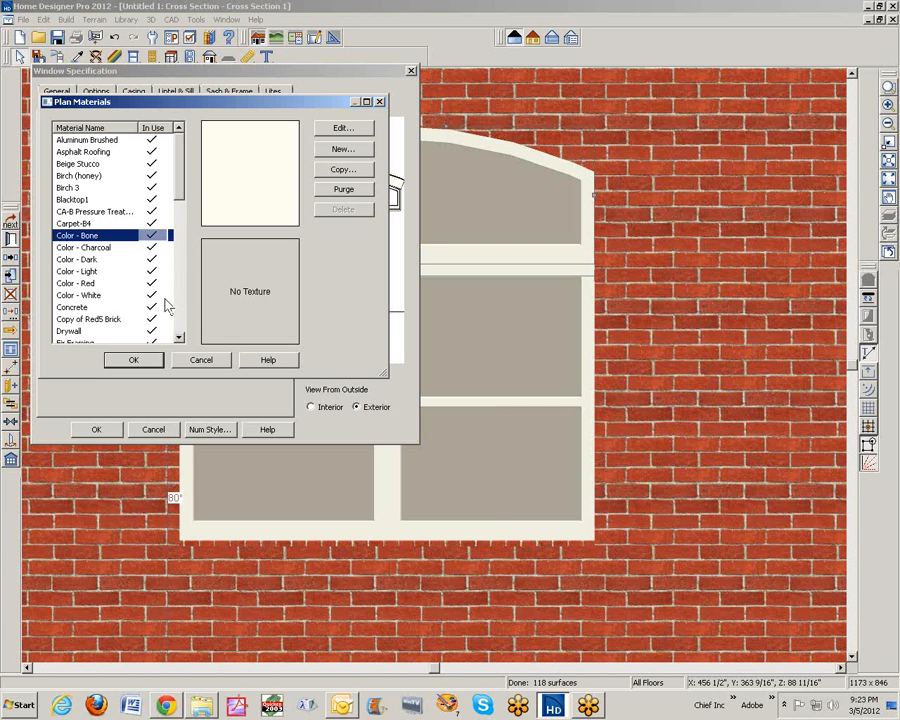
pyautogui.click(88, 320)
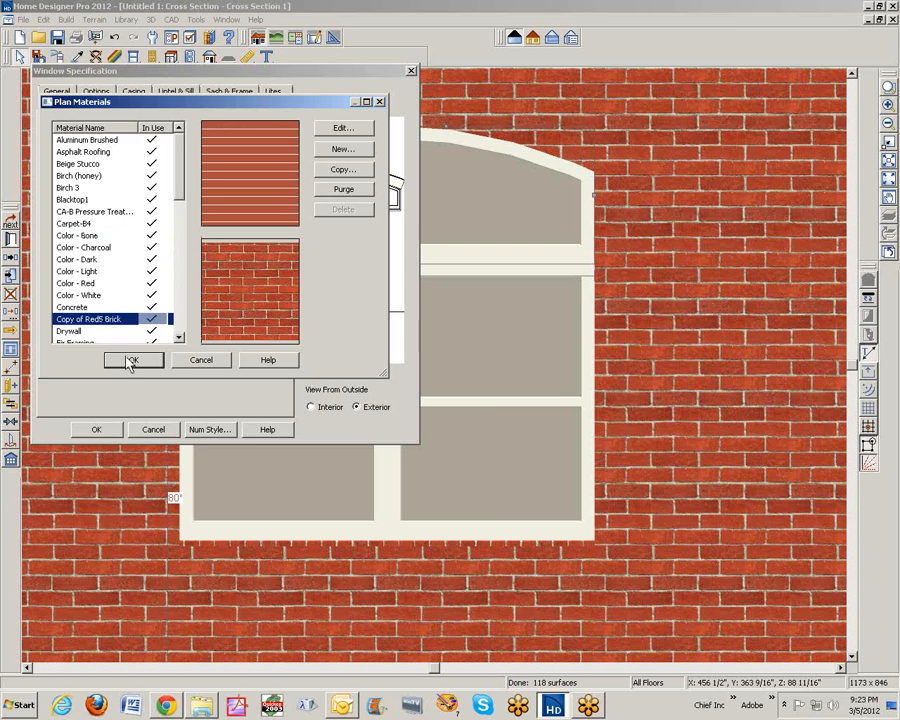
pyautogui.click(133, 360)
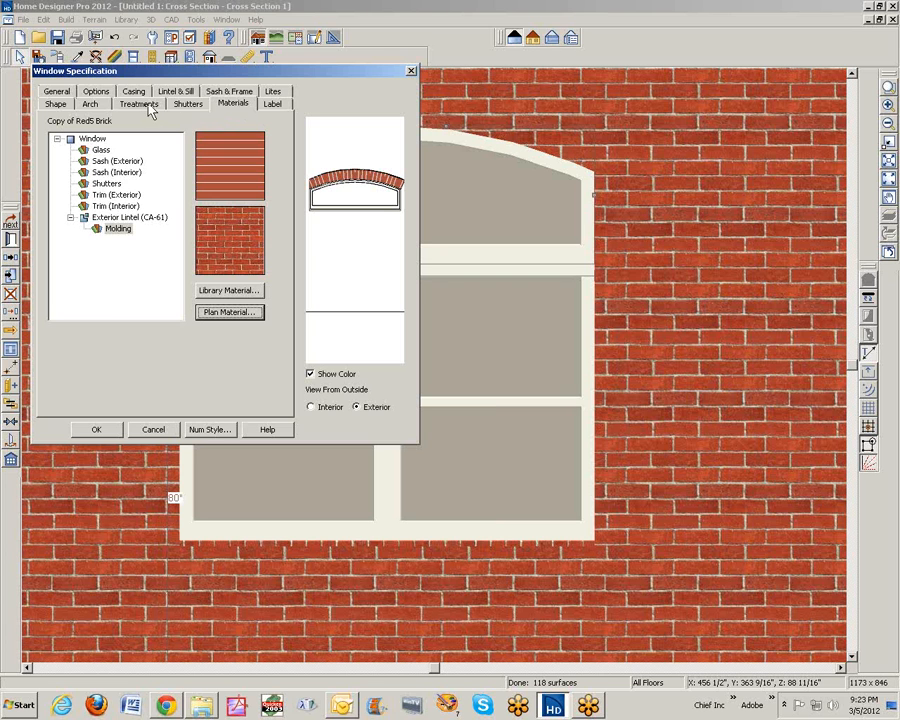
# Step: Set the exterior lintel's Extends to 1", accept the specification, and display the elevation with line patterns instead of rendered textures
pyautogui.click(172, 93)
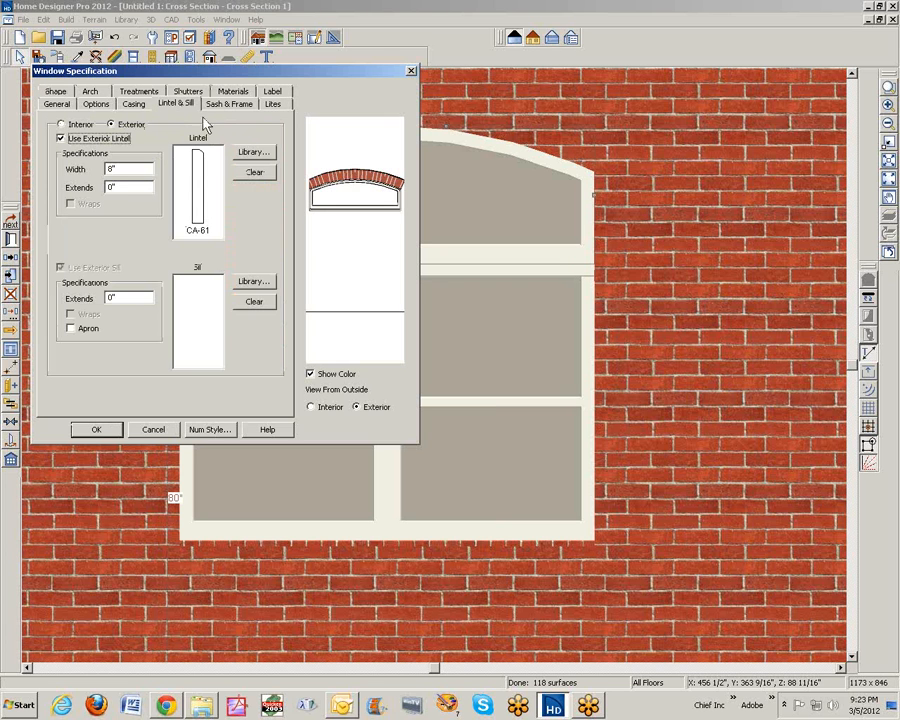
pyautogui.click(126, 190)
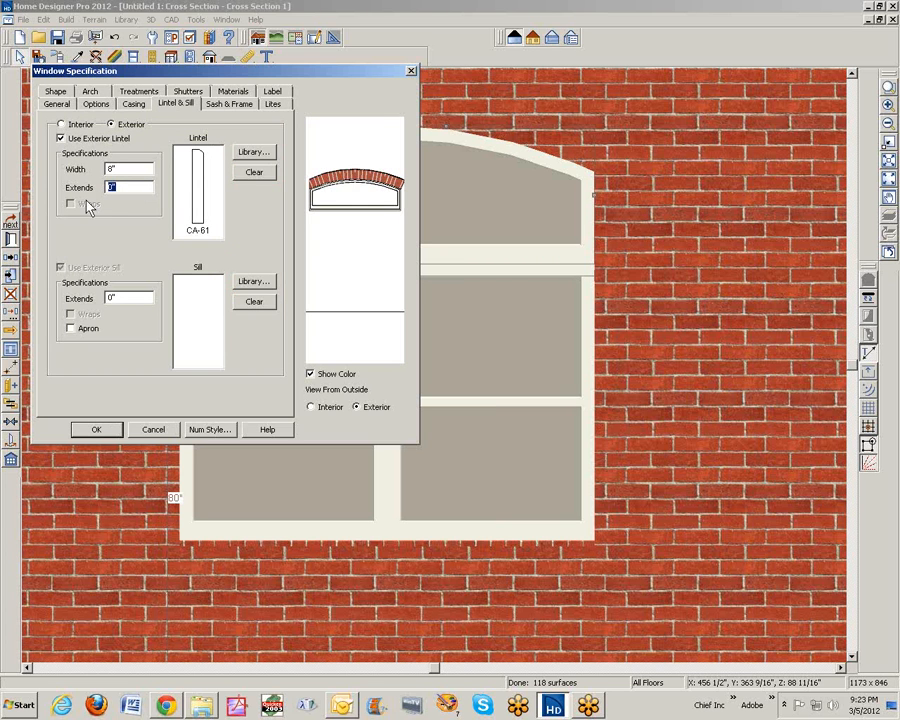
pyautogui.write('1')
pyautogui.press('Tab')
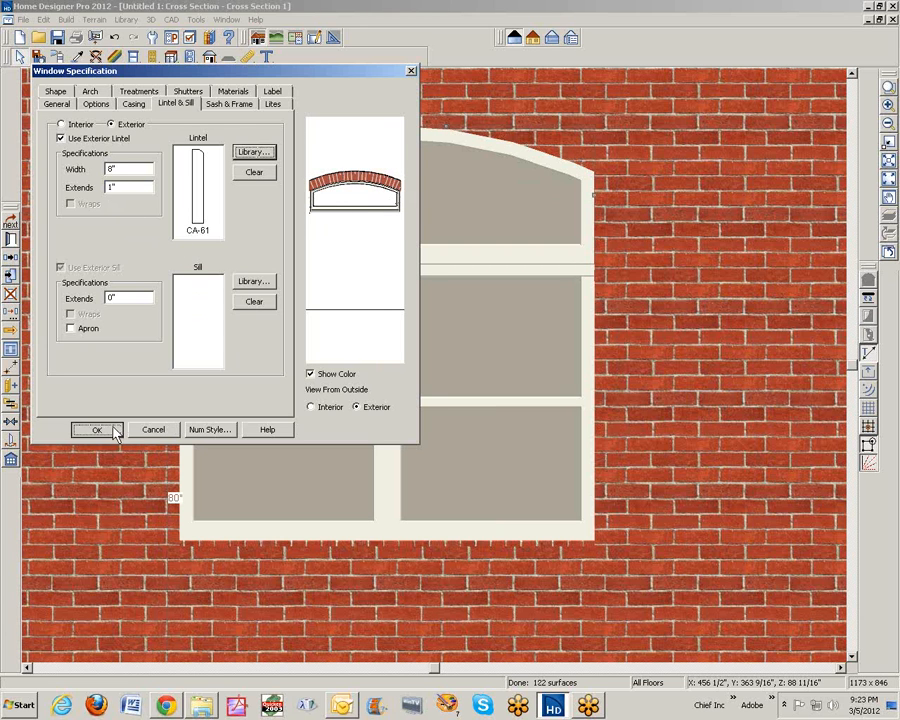
pyautogui.click(96, 429)
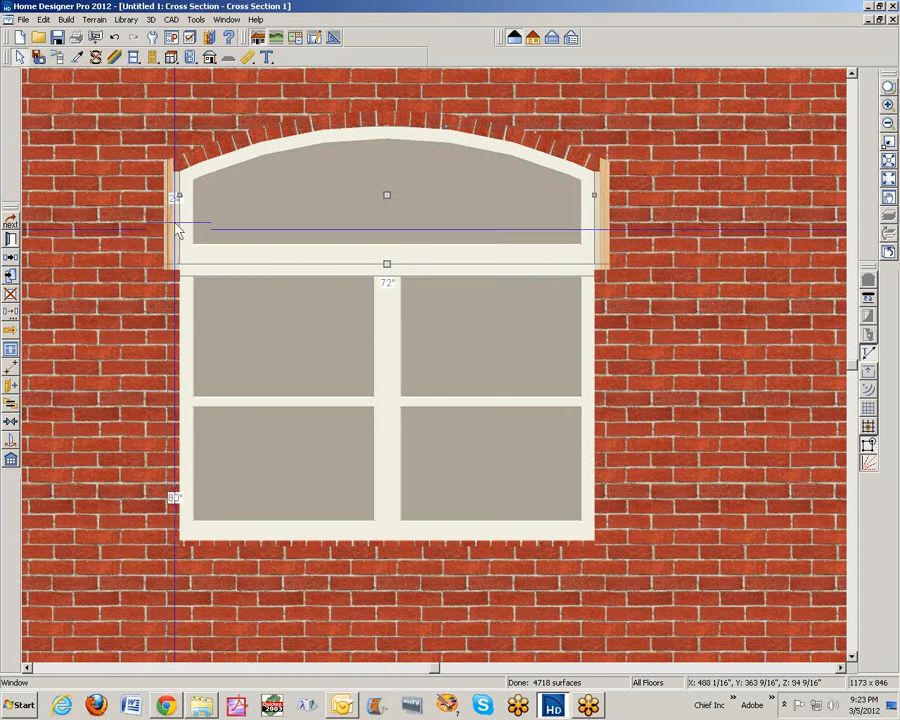
pyautogui.click(532, 40)
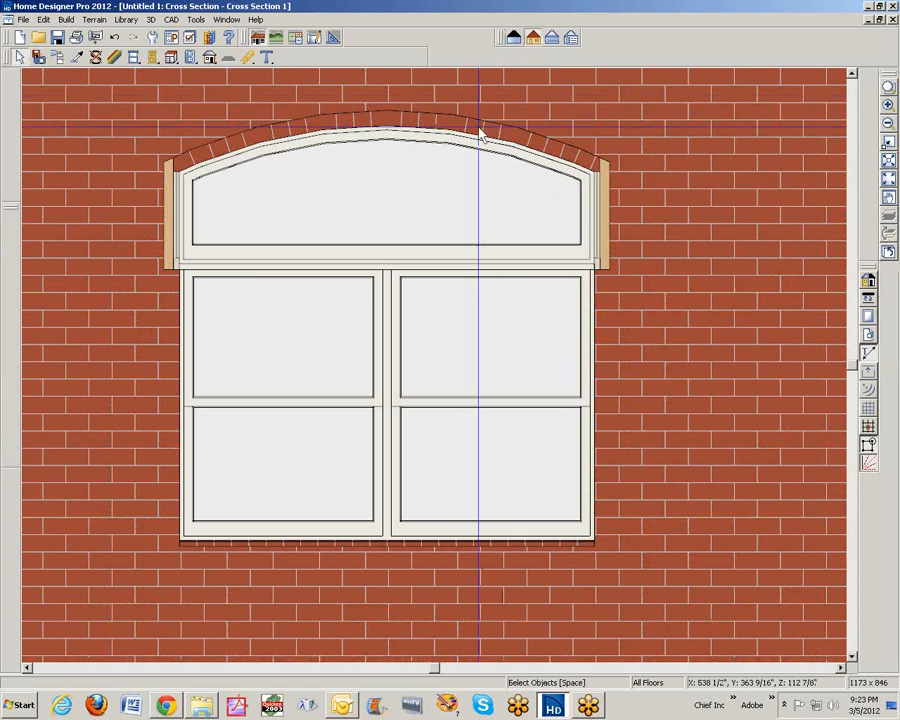
# Step: Try a width of 71" for the arched window, accept it, and undo the change
pyautogui.click(460, 241)
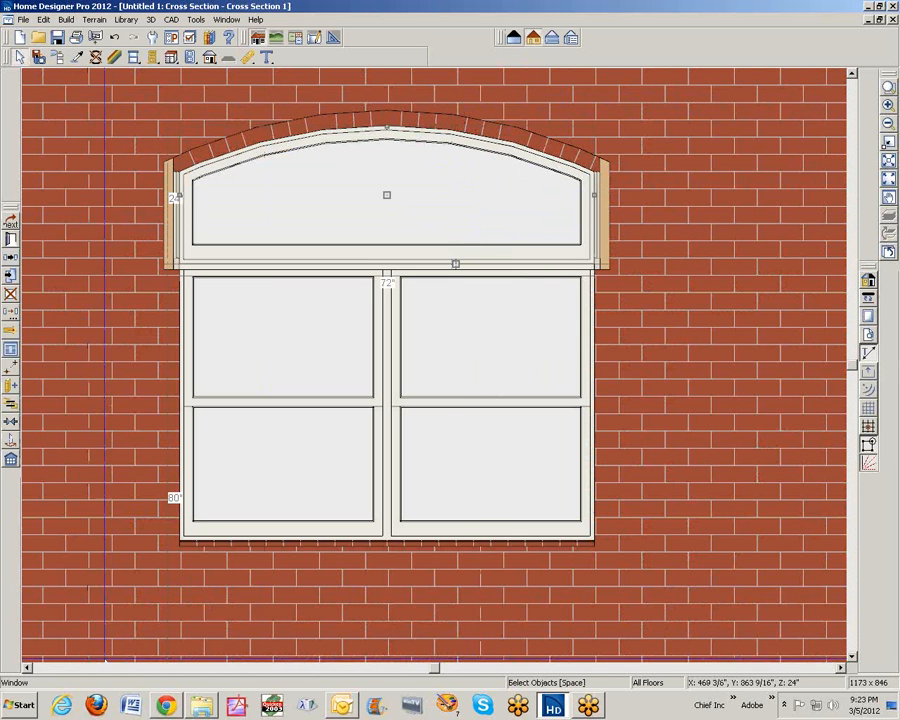
pyautogui.click(11, 240)
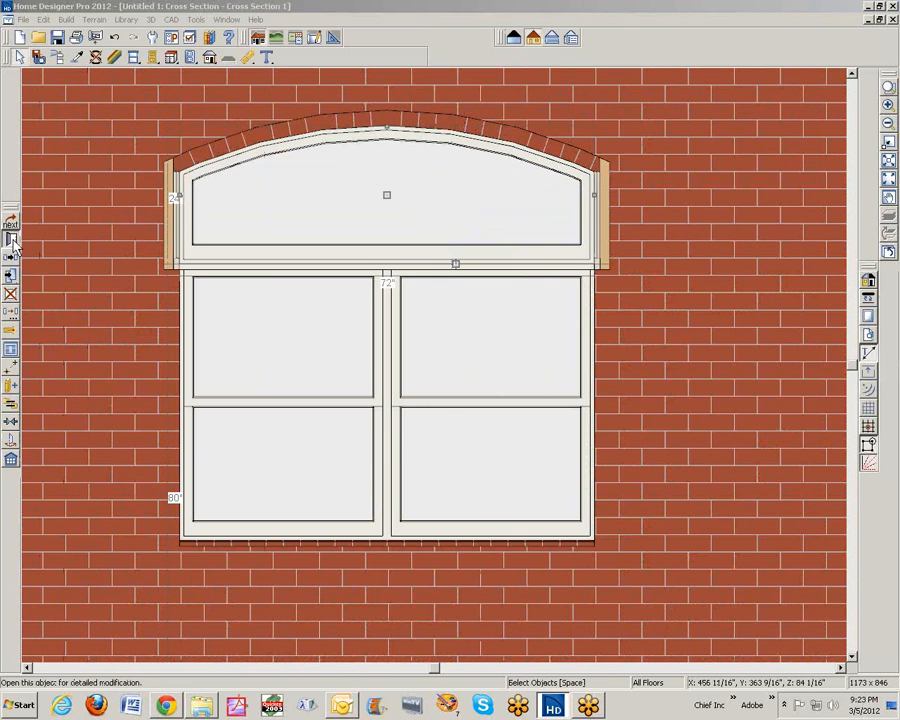
pyautogui.press('Tab')
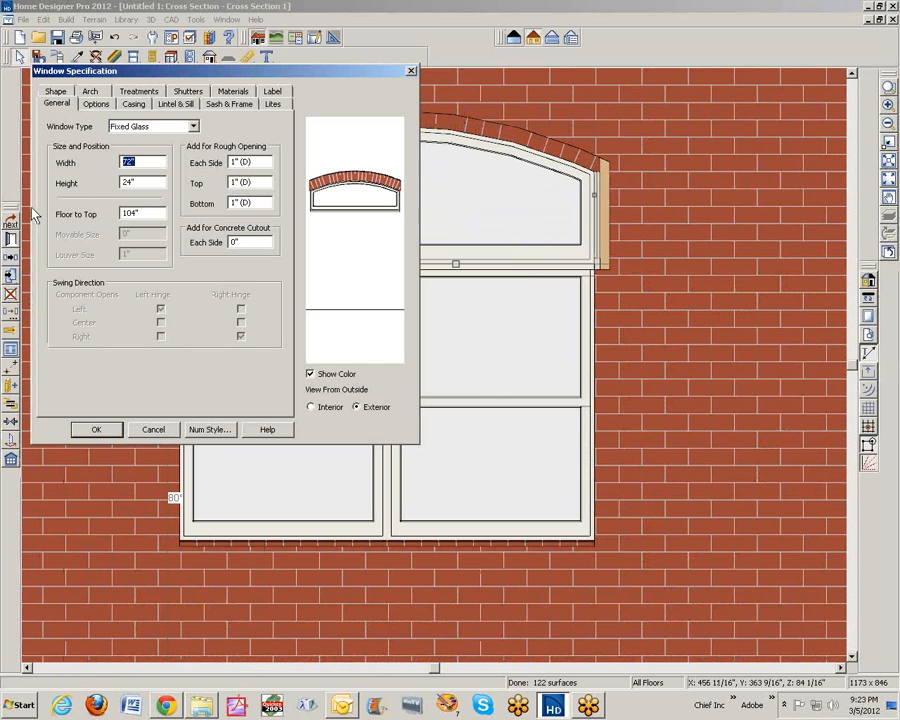
pyautogui.write('71')
pyautogui.click(116, 429)
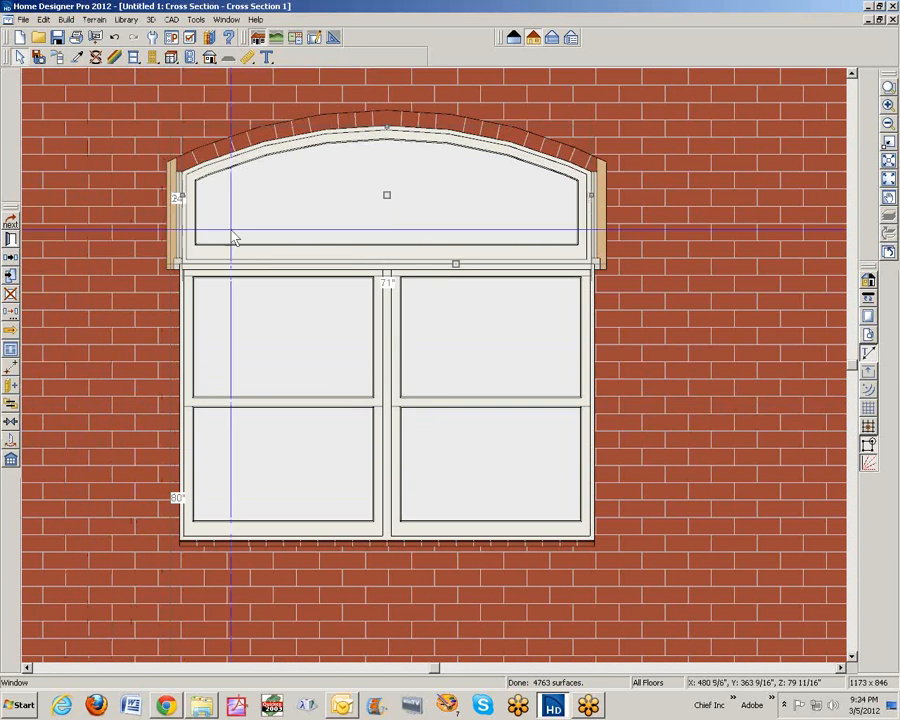
pyautogui.click(37, 214)
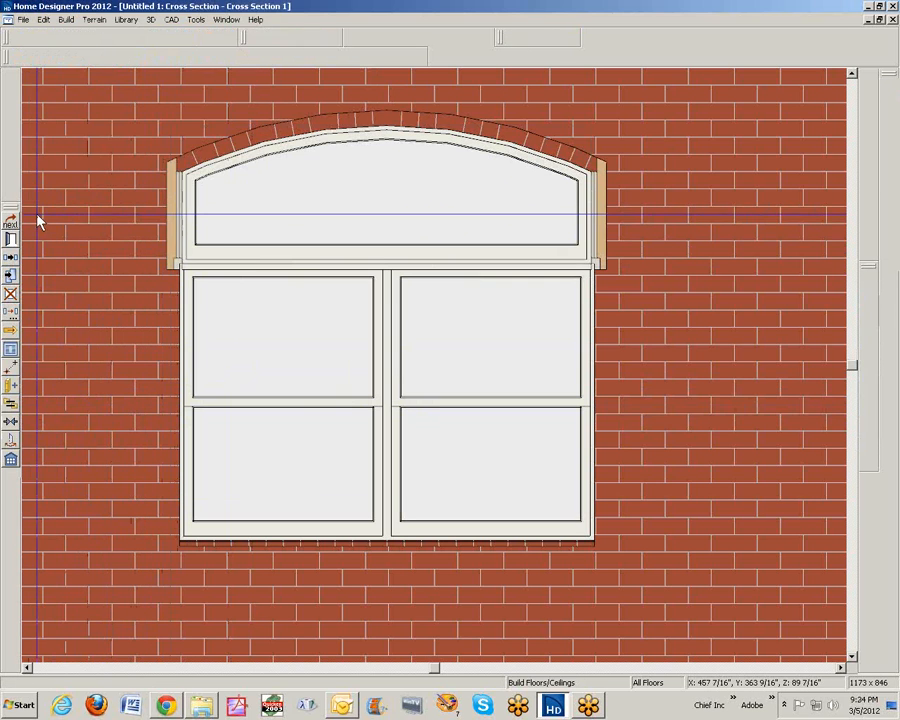
# Step: Check the arched window's exterior casing settings, set the exterior lintel's Extends to .25", and accept the specification
pyautogui.click(215, 183)
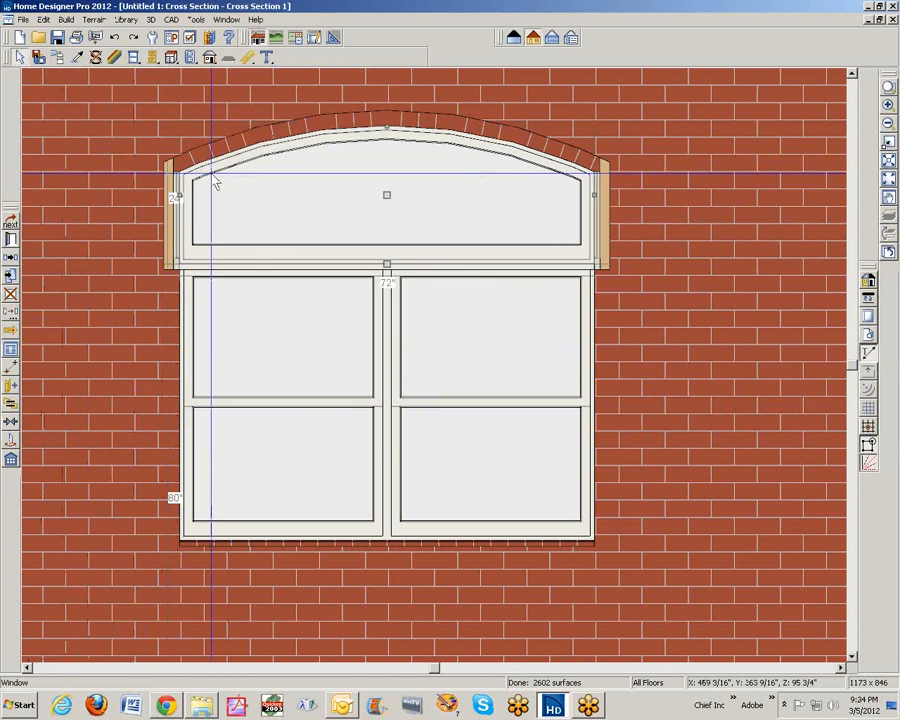
pyautogui.doubleClick(215, 183)
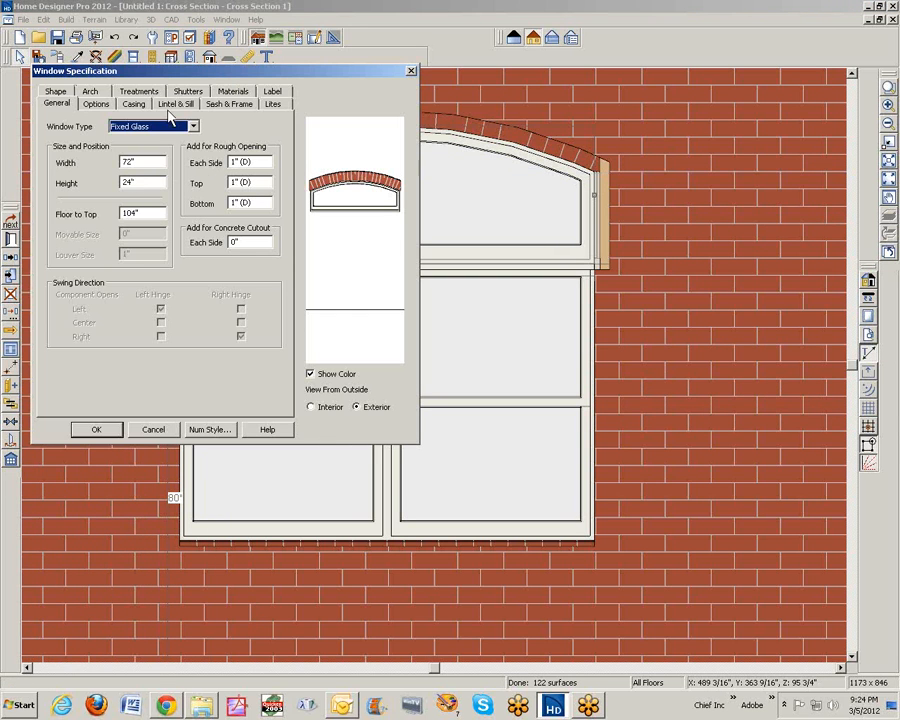
pyautogui.click(134, 104)
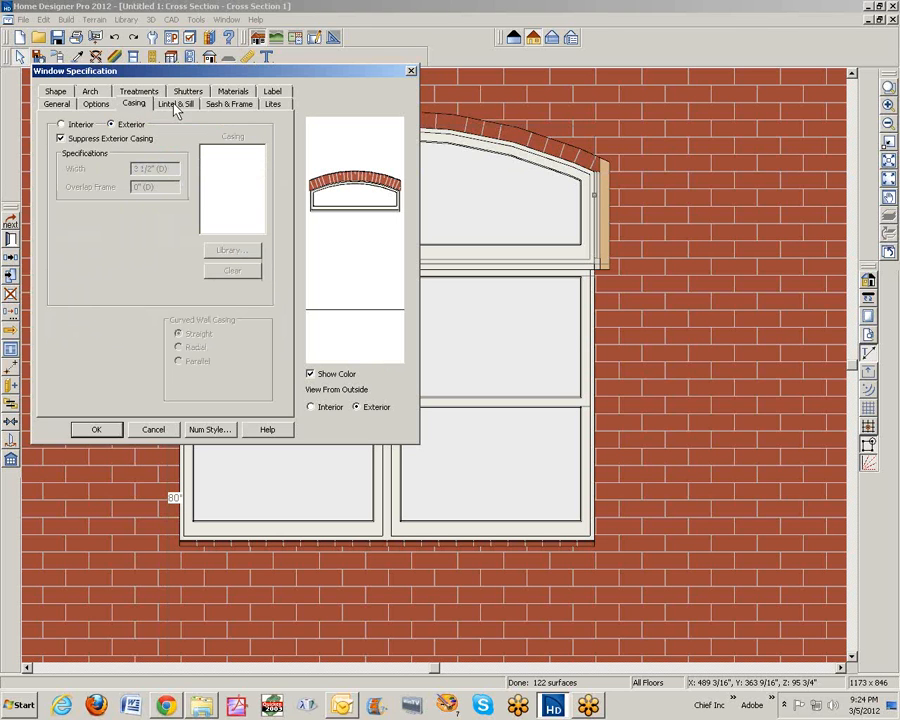
pyautogui.click(184, 106)
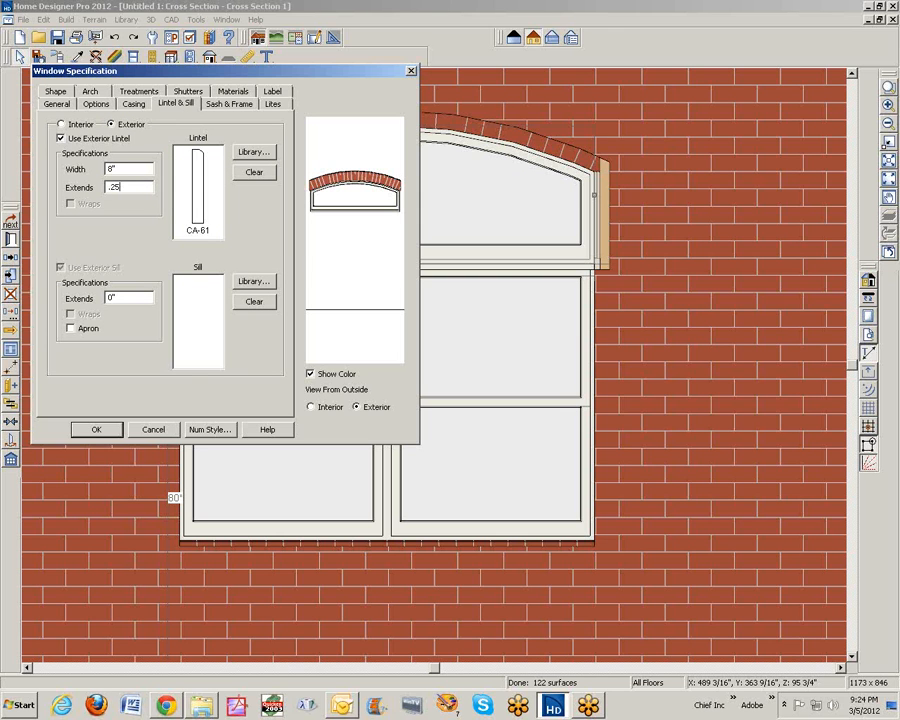
pyautogui.write('.25')
pyautogui.press('Tab')
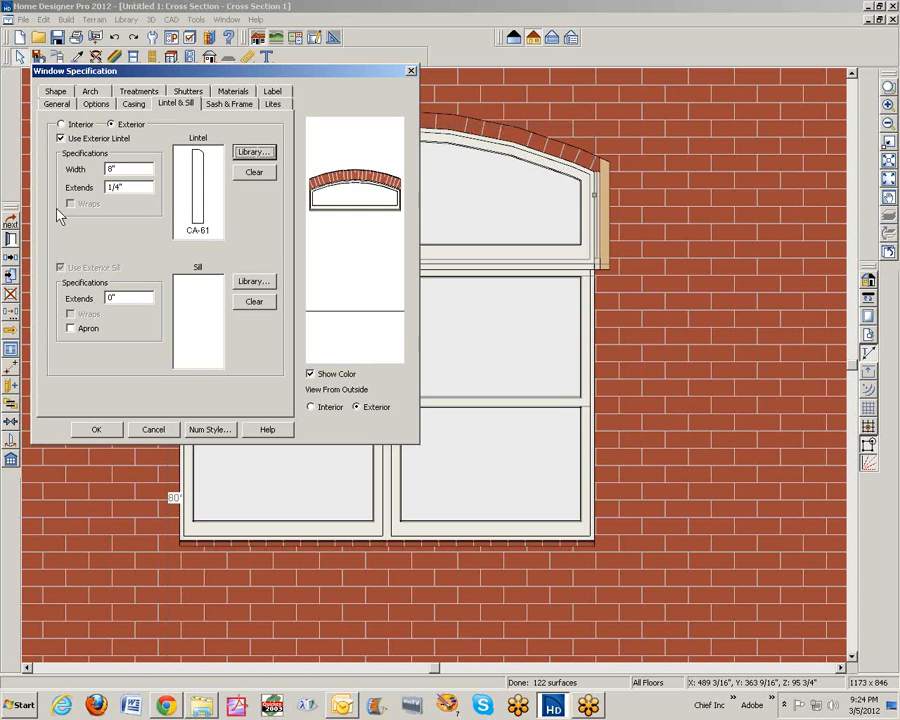
pyautogui.click(97, 429)
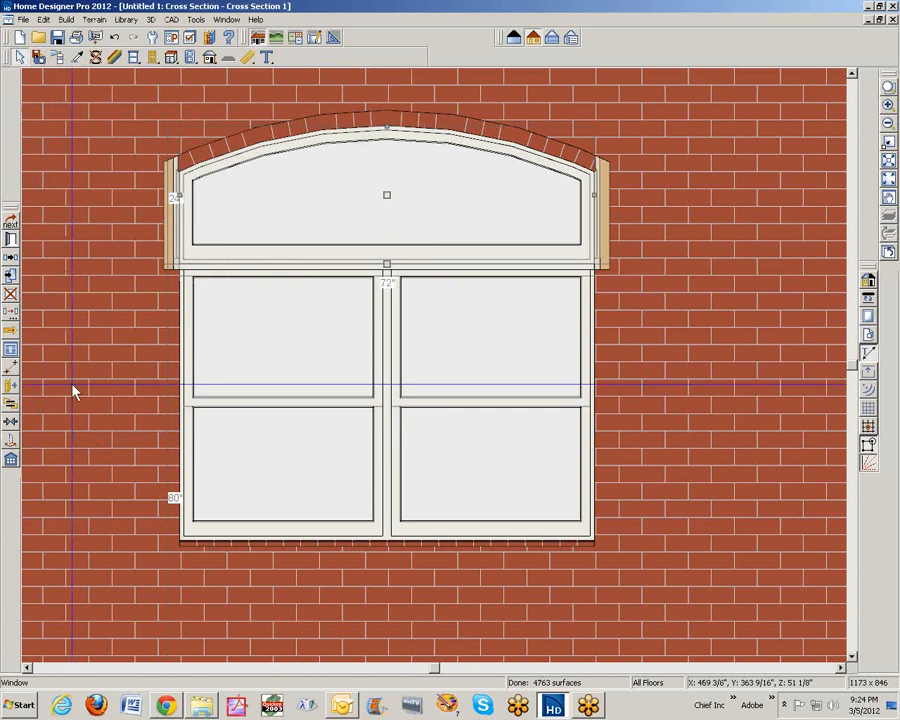
# Step: Set the arched window's exterior lintel Extends to 0" and accept the specification
pyautogui.click(11, 238)
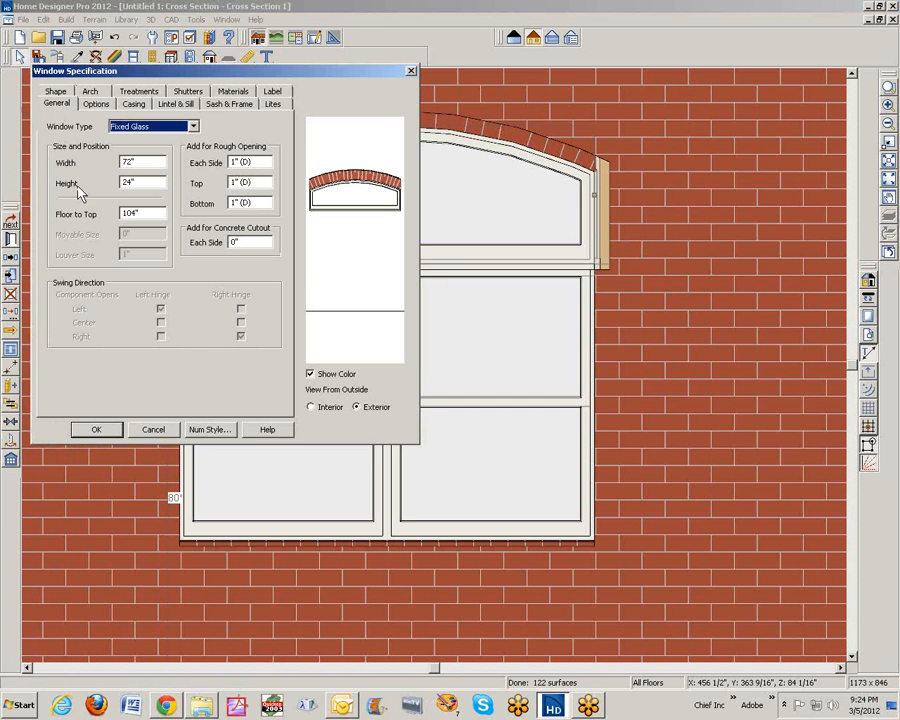
pyautogui.click(176, 104)
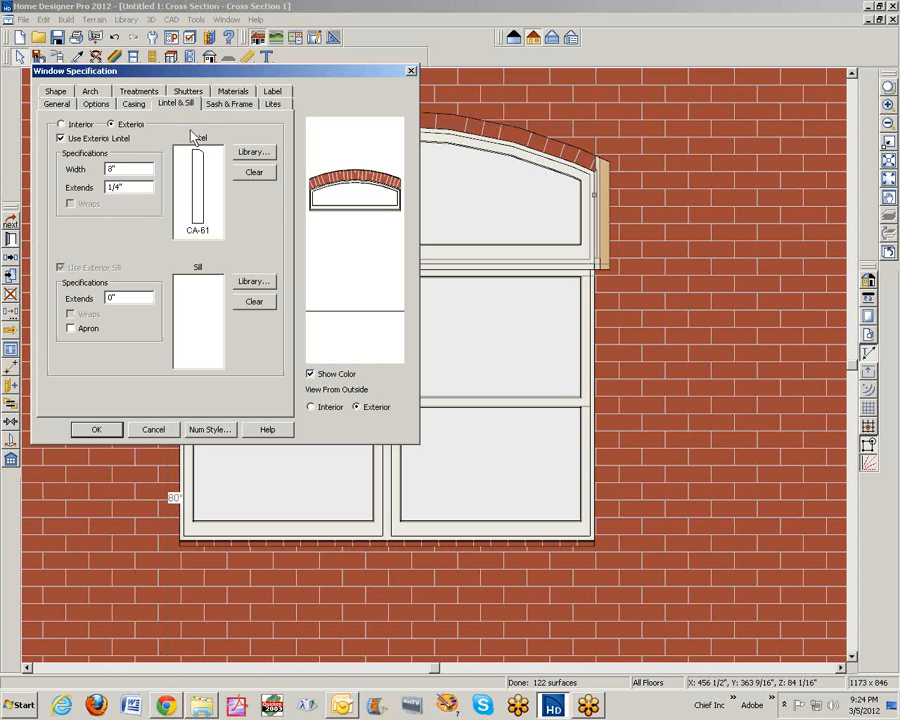
pyautogui.moveTo(132, 190); pyautogui.dragTo(50, 201)
pyautogui.write('0')
pyautogui.press('Tab')
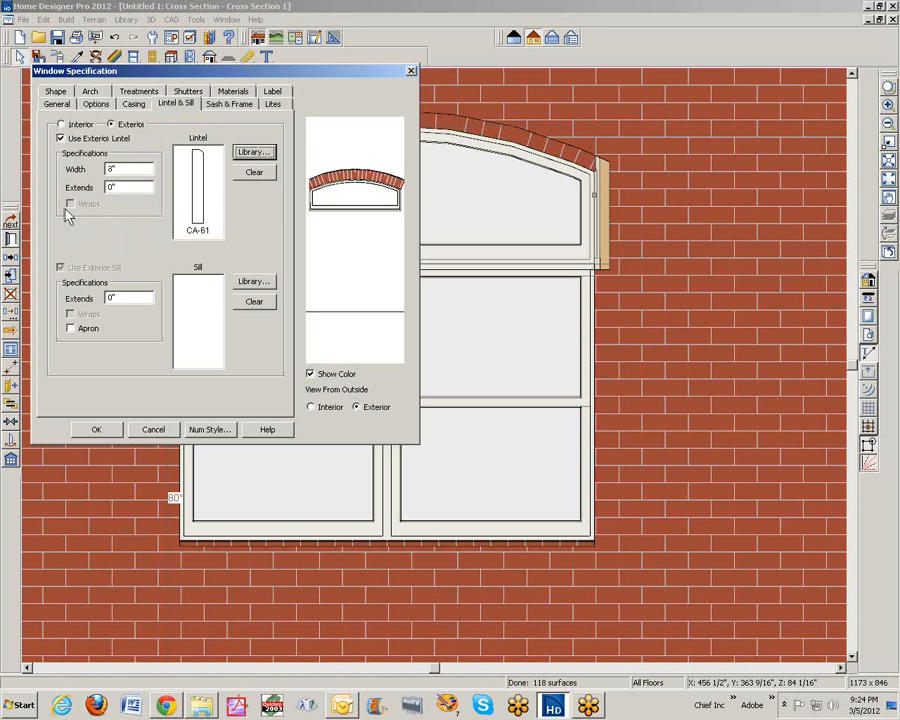
pyautogui.click(106, 429)
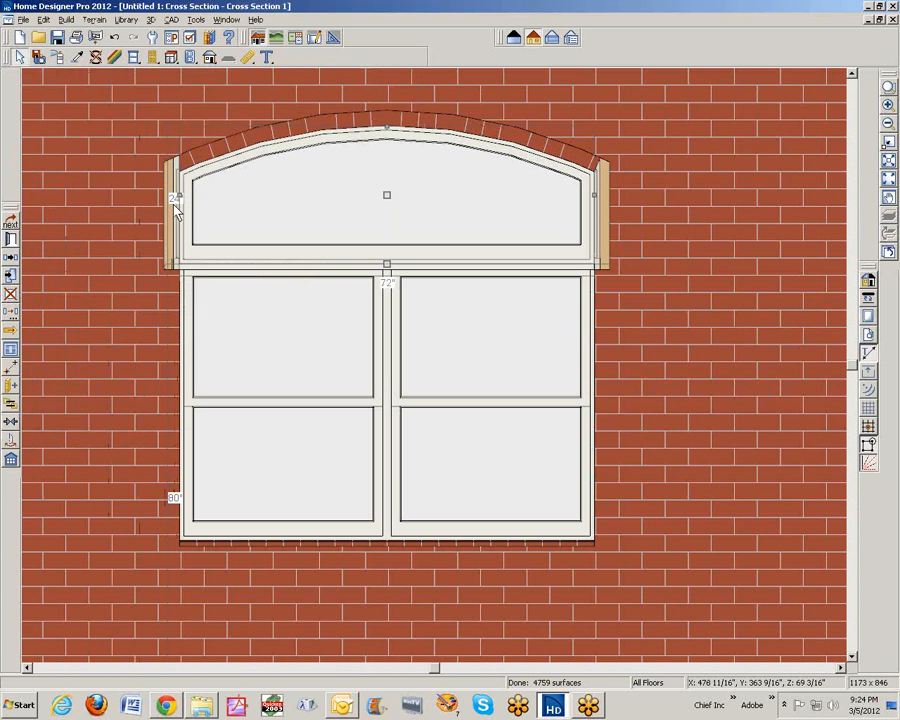
# Step: Deselect the arched window, review the whole front elevation, and close the cross section to return to the floor plan
pyautogui.hotkey('alt', 'space')
pyautogui.press('Escape')
pyautogui.press('space')
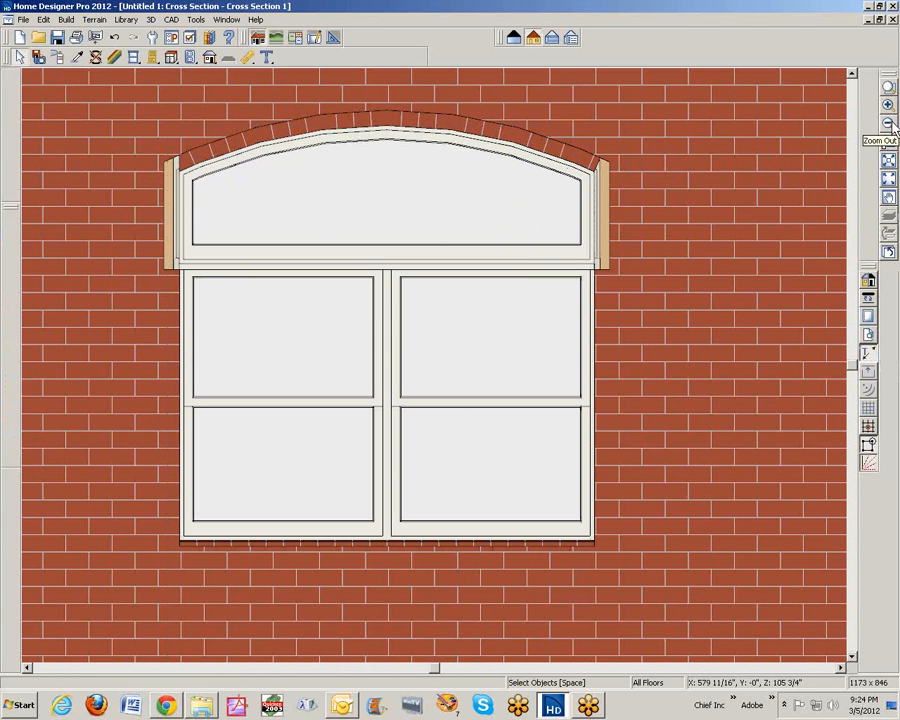
pyautogui.click(887, 123)
pyautogui.click(887, 123)
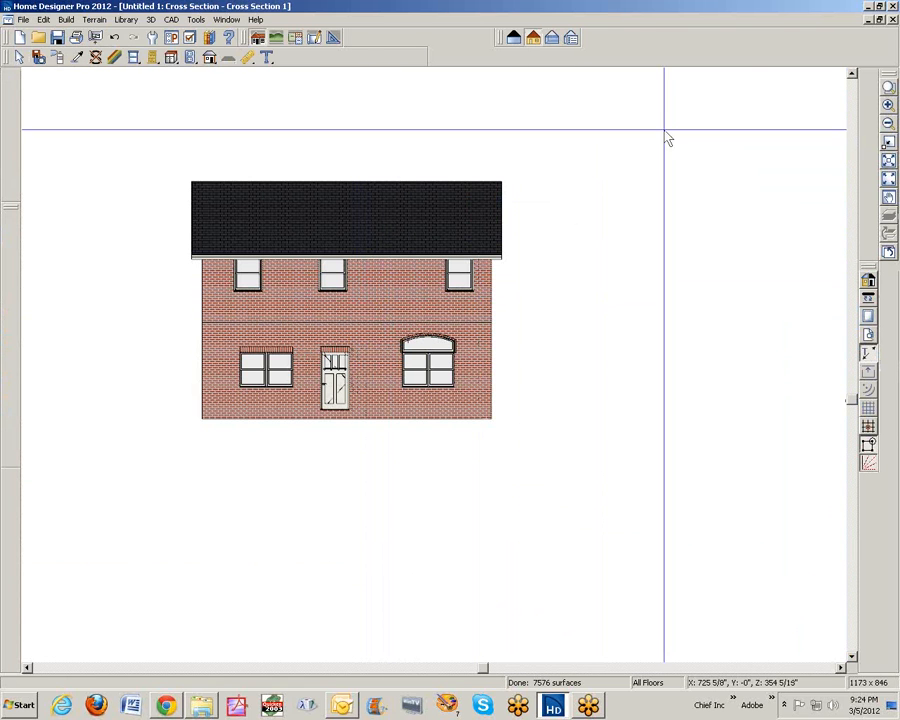
pyautogui.click(893, 20)
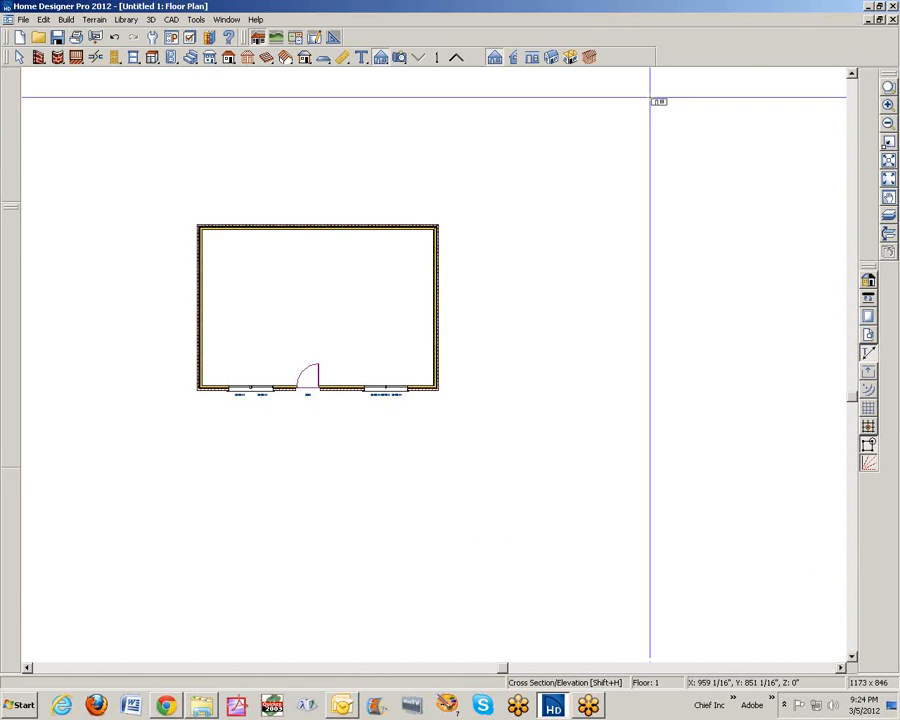
# Step: Create a full orthographic overview of the house and examine the arched window above the ground-floor pair up close
pyautogui.click(551, 58)
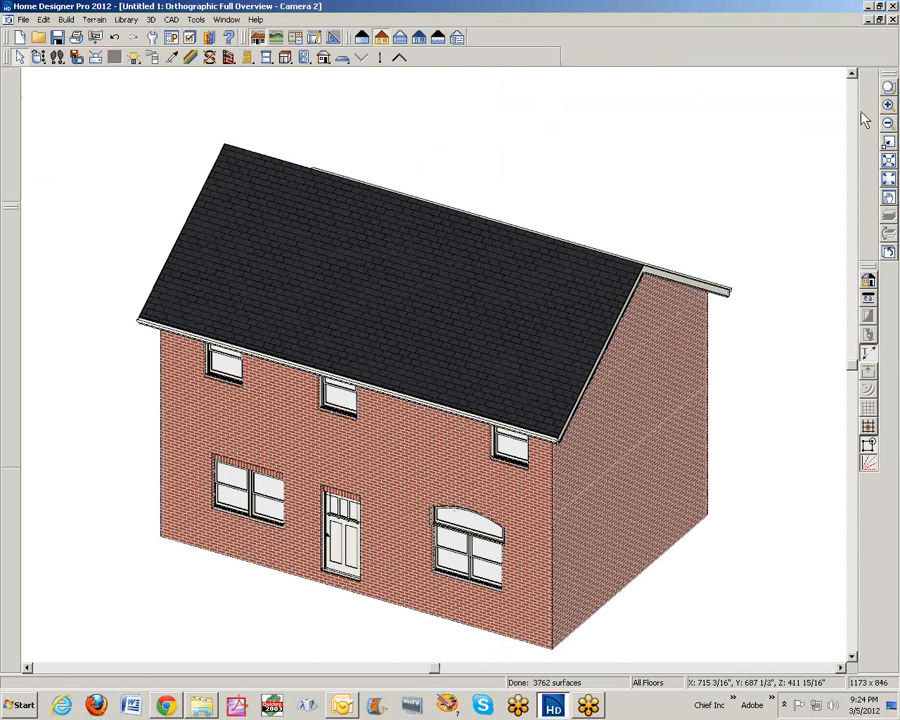
pyautogui.click(888, 86)
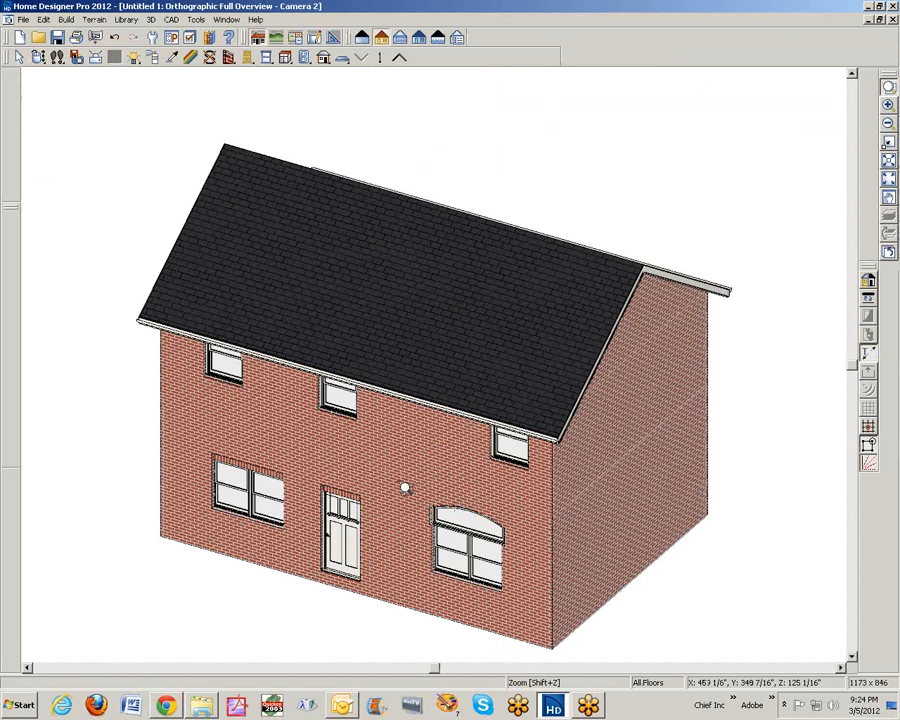
pyautogui.moveTo(414, 507); pyautogui.dragTo(553, 604)
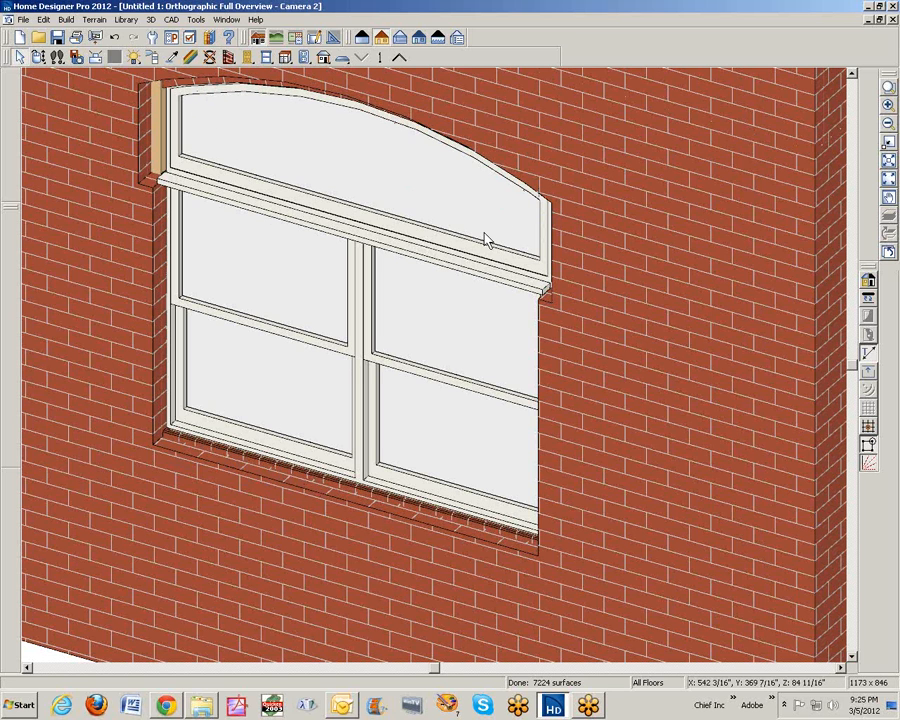
# Step: Turn off the exterior lintel and exterior sill for the arched window, accept the specification, and clear the selection
pyautogui.click(434, 293)
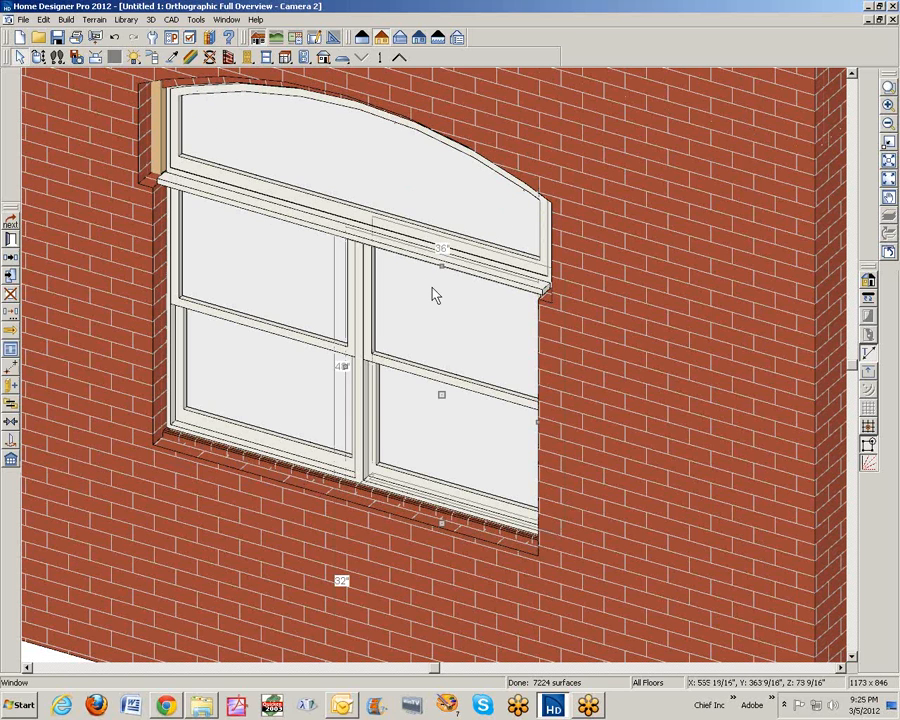
pyautogui.click(399, 228)
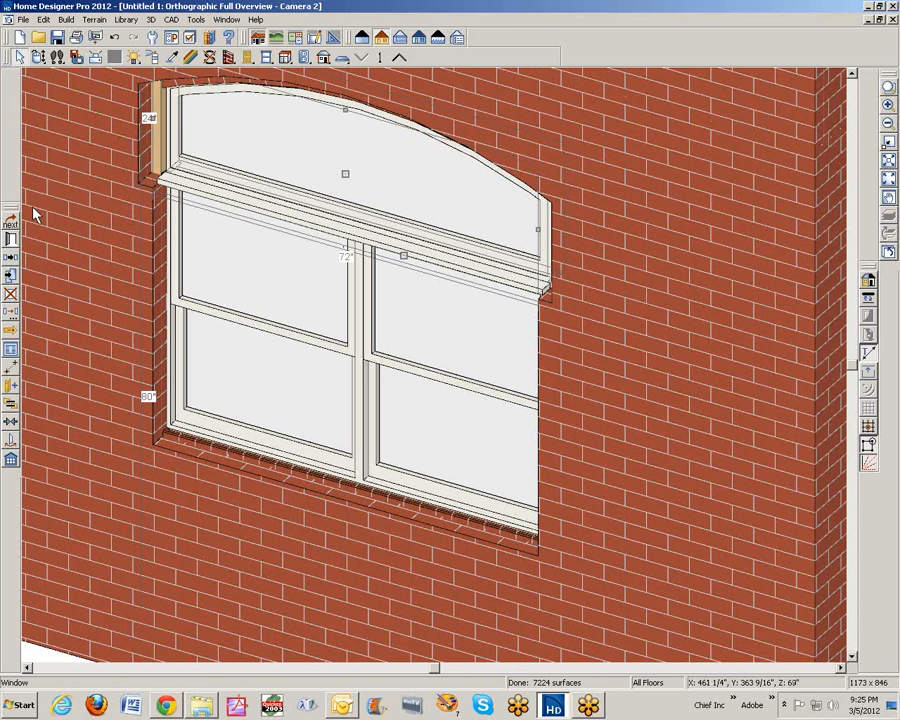
pyautogui.click(11, 240)
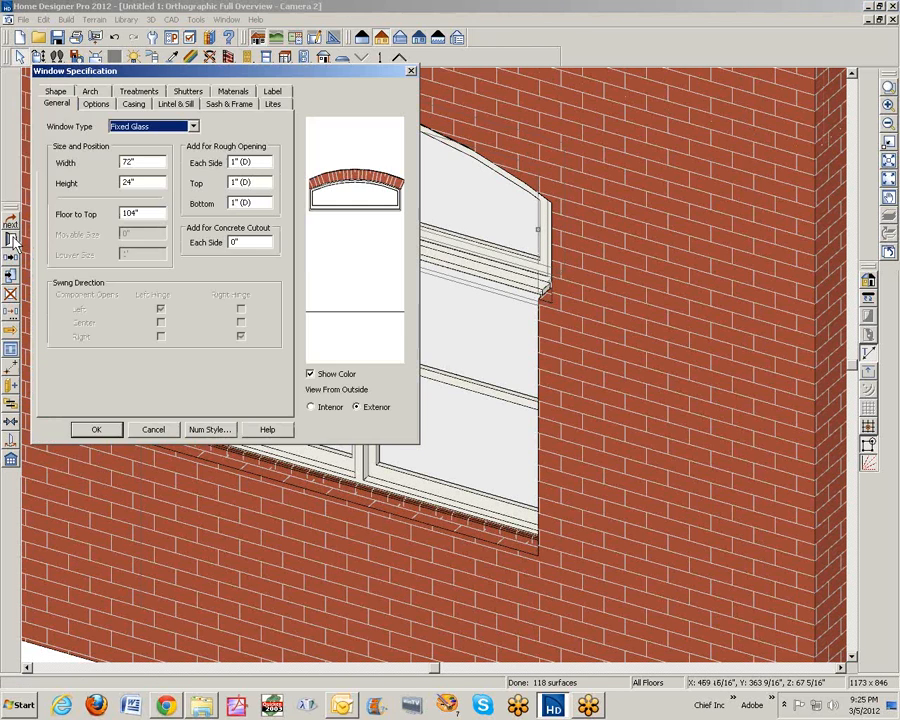
pyautogui.click(176, 104)
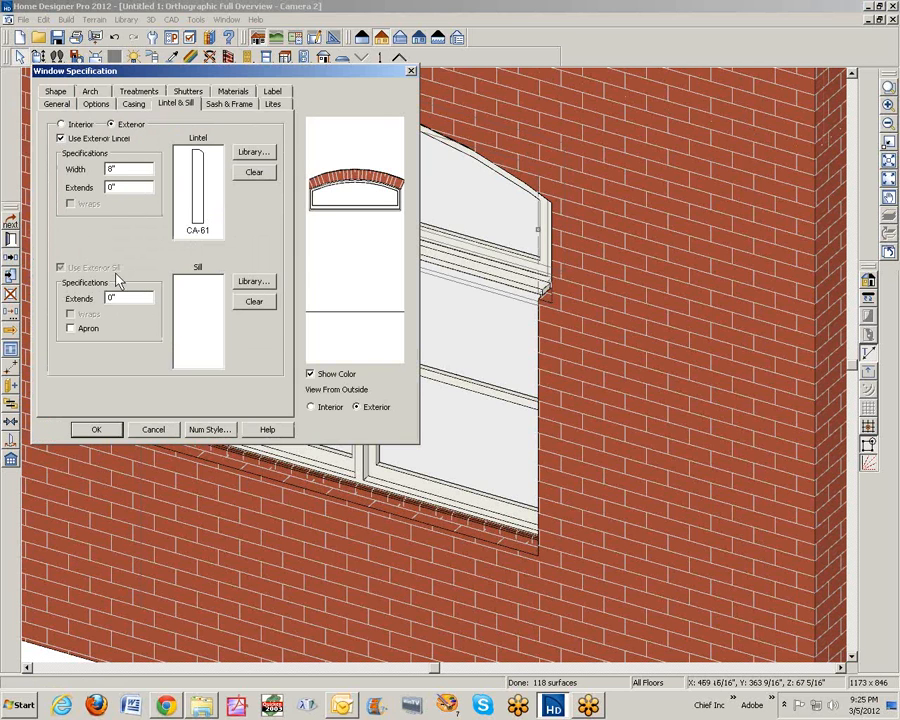
pyautogui.click(60, 138)
pyautogui.click(61, 268)
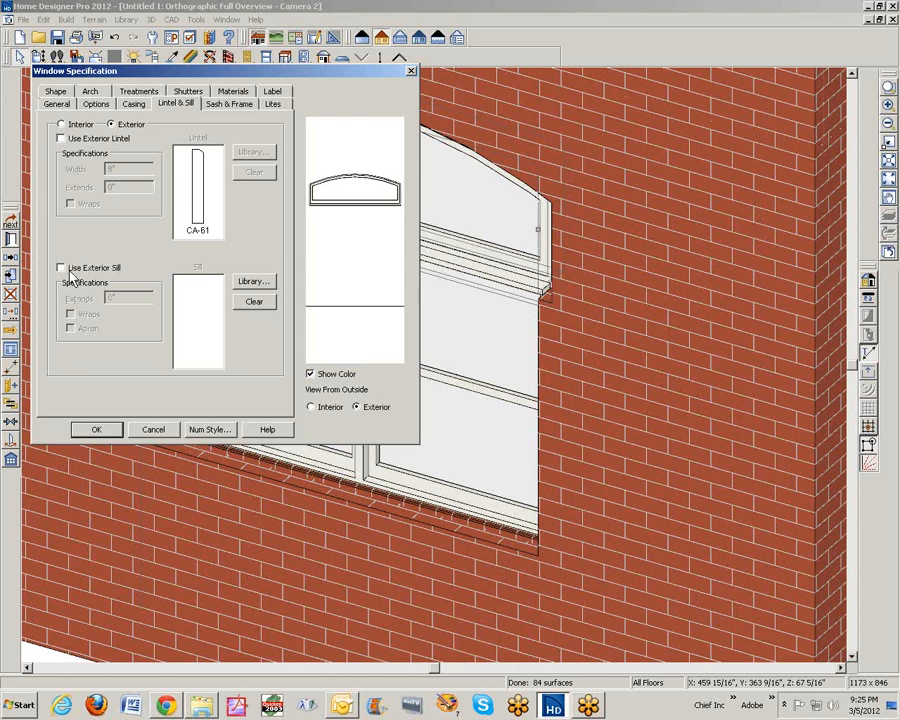
pyautogui.click(93, 430)
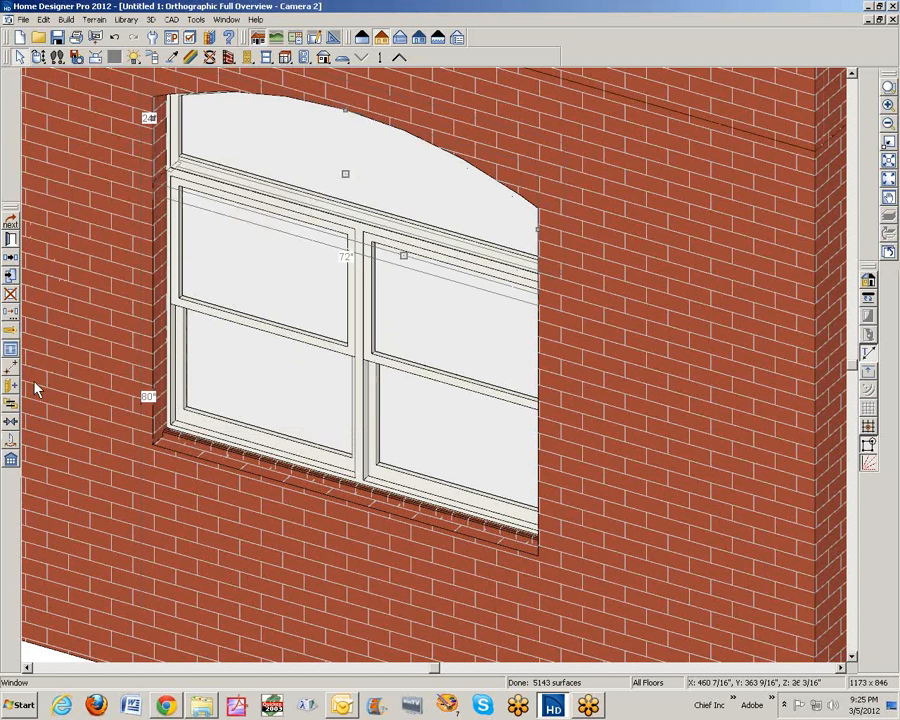
pyautogui.hotkey('alt', 'space')
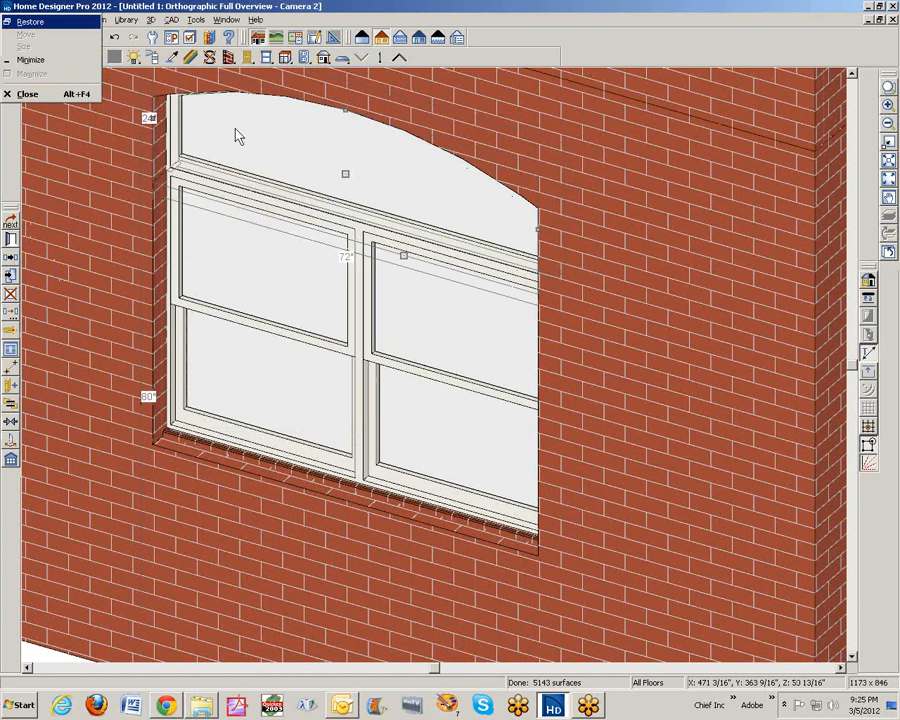
pyautogui.click(75, 253)
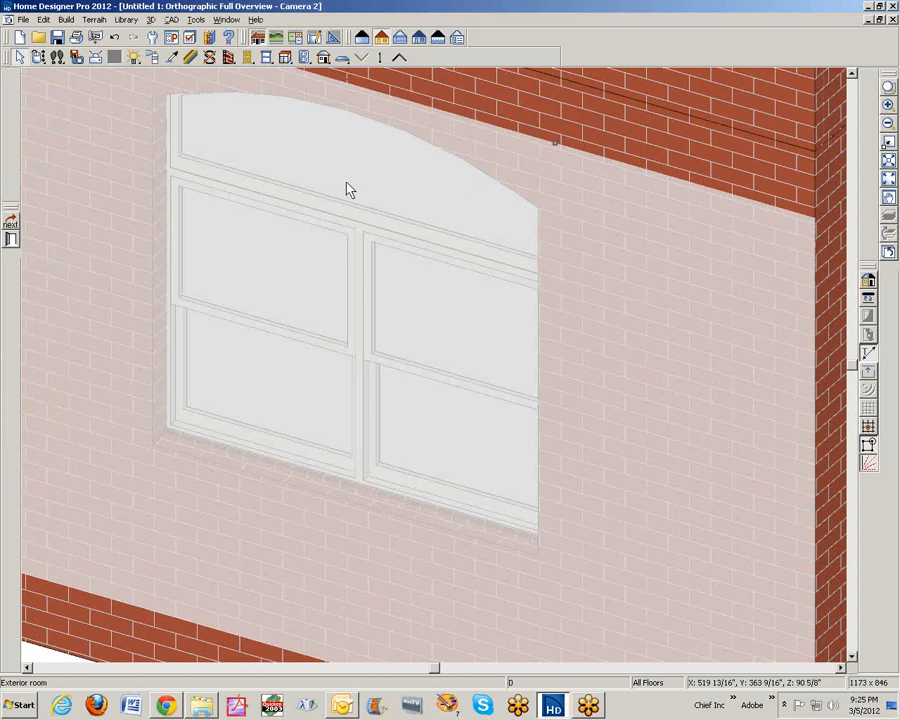
pyautogui.press('space')
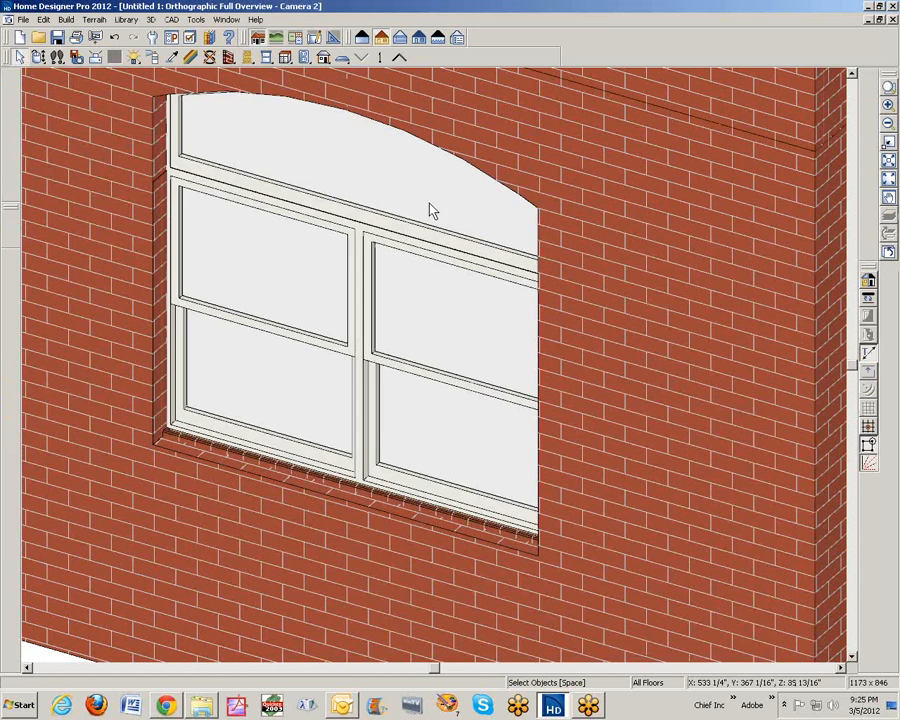
# Step: Turn off the Recessed option for the front door, accept the specification, and deselect the door
pyautogui.click(889, 142)
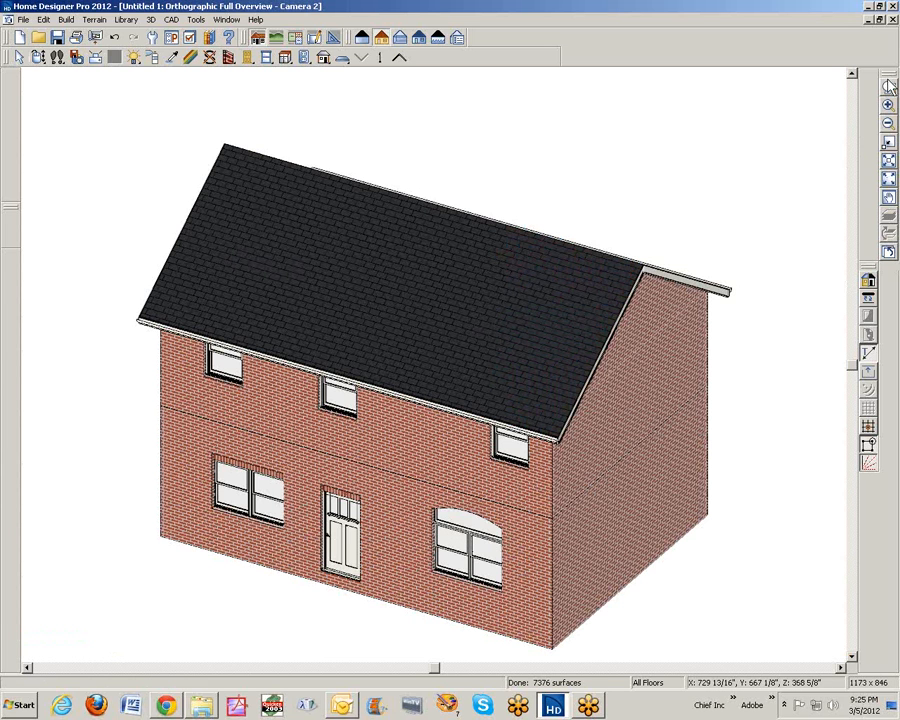
pyautogui.click(889, 103)
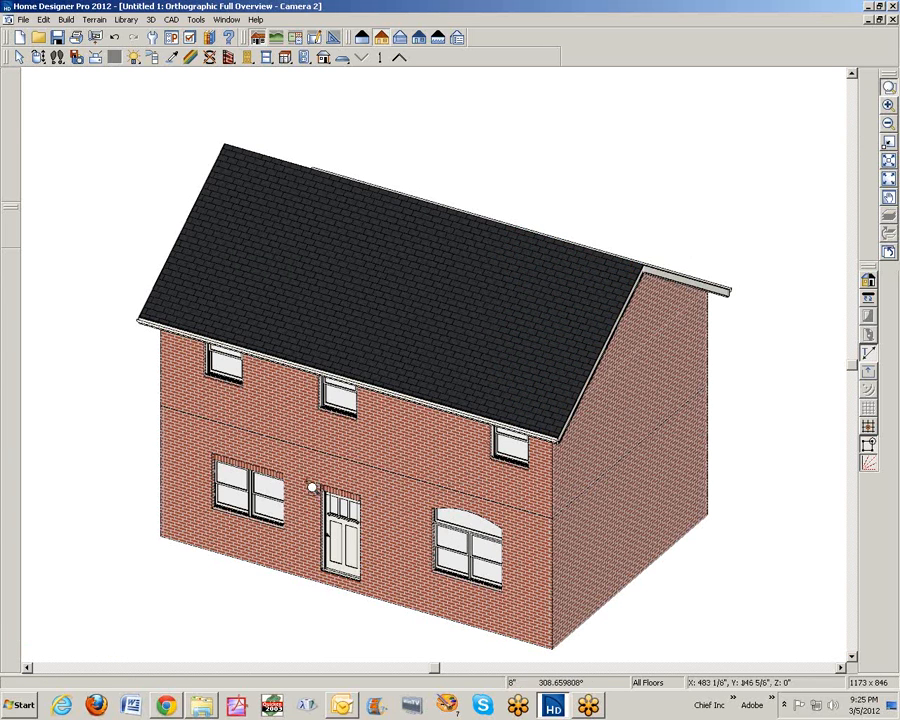
pyautogui.moveTo(295, 472); pyautogui.dragTo(398, 531)
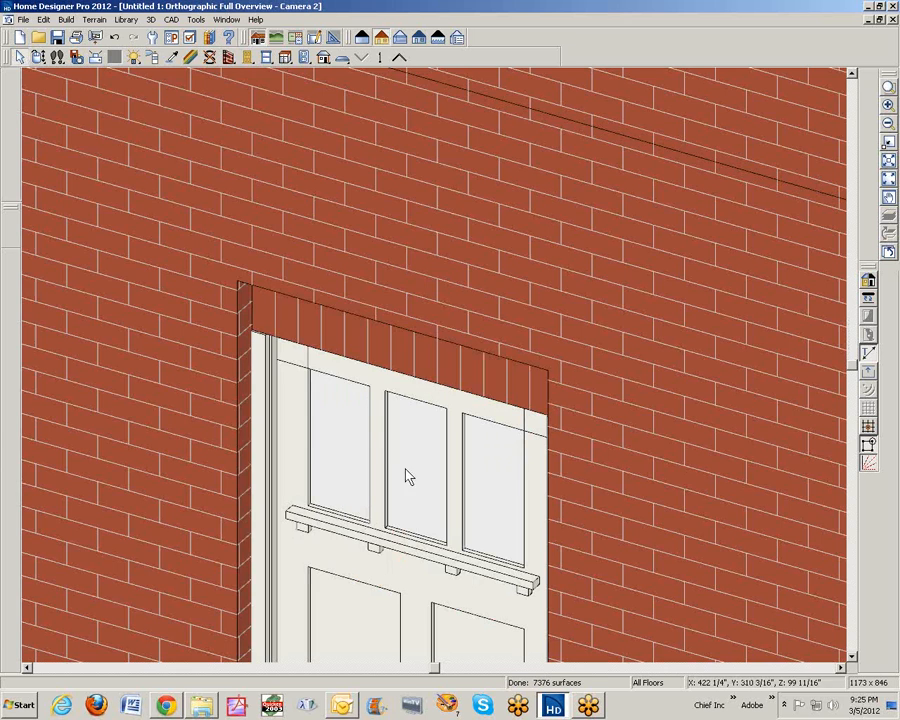
pyautogui.rightClick(306, 392)
pyautogui.click(345, 121)
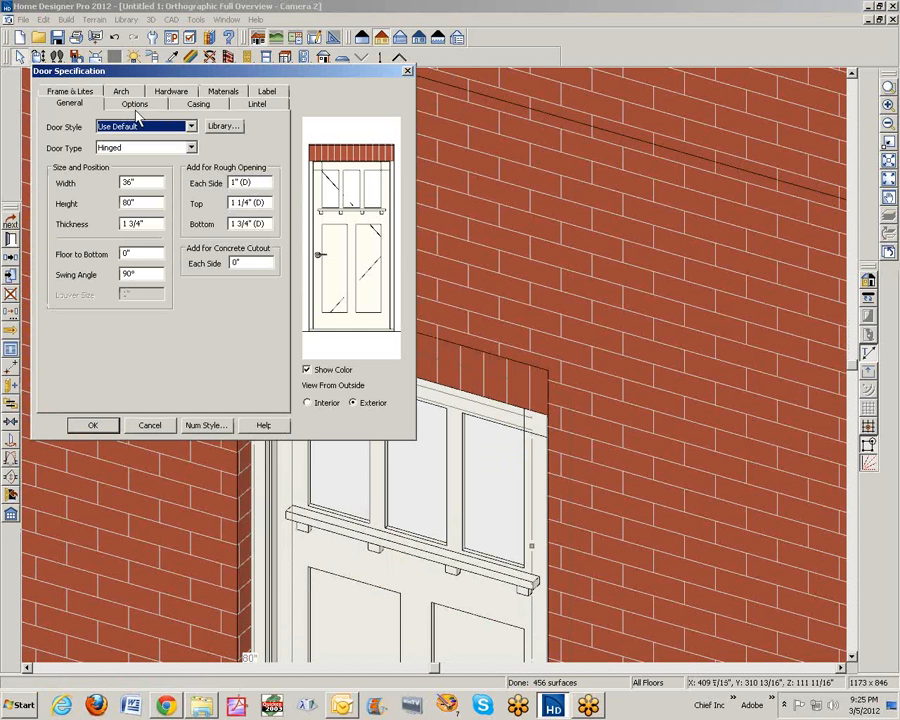
pyautogui.click(121, 91)
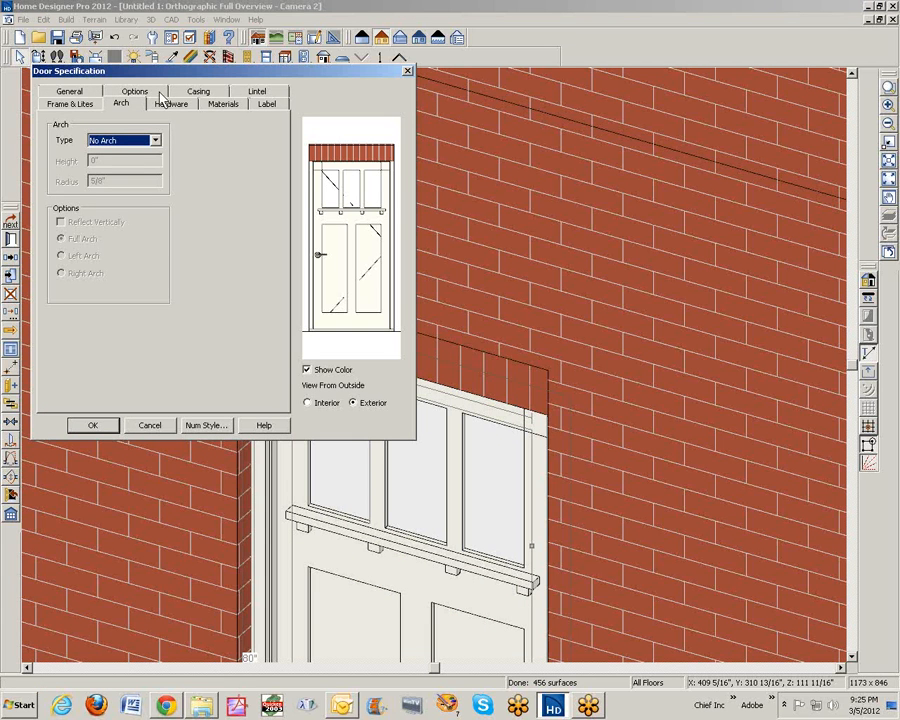
pyautogui.click(160, 95)
pyautogui.click(197, 141)
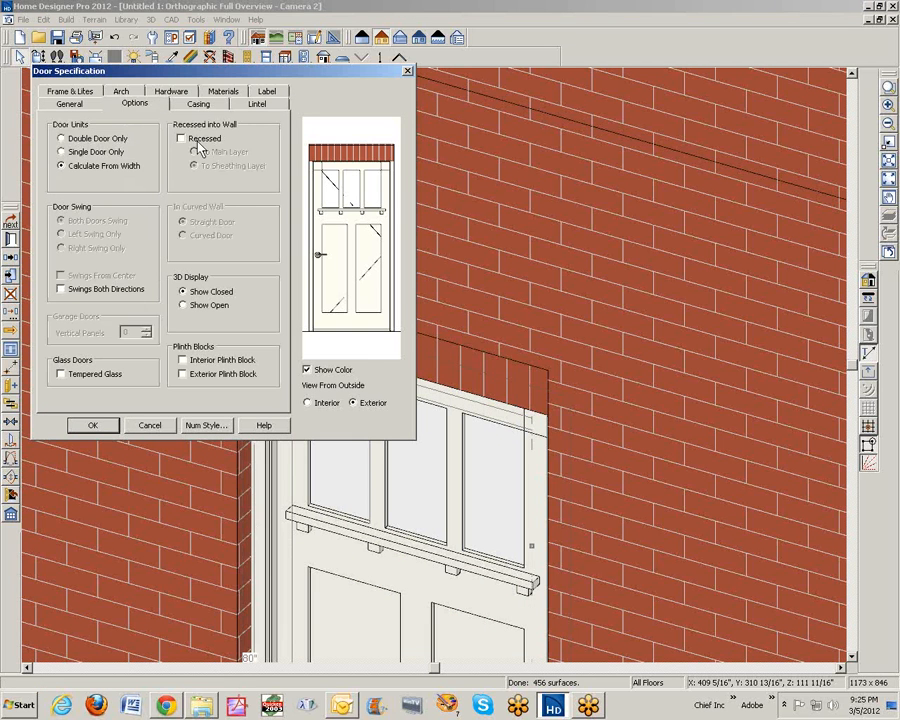
pyautogui.click(92, 425)
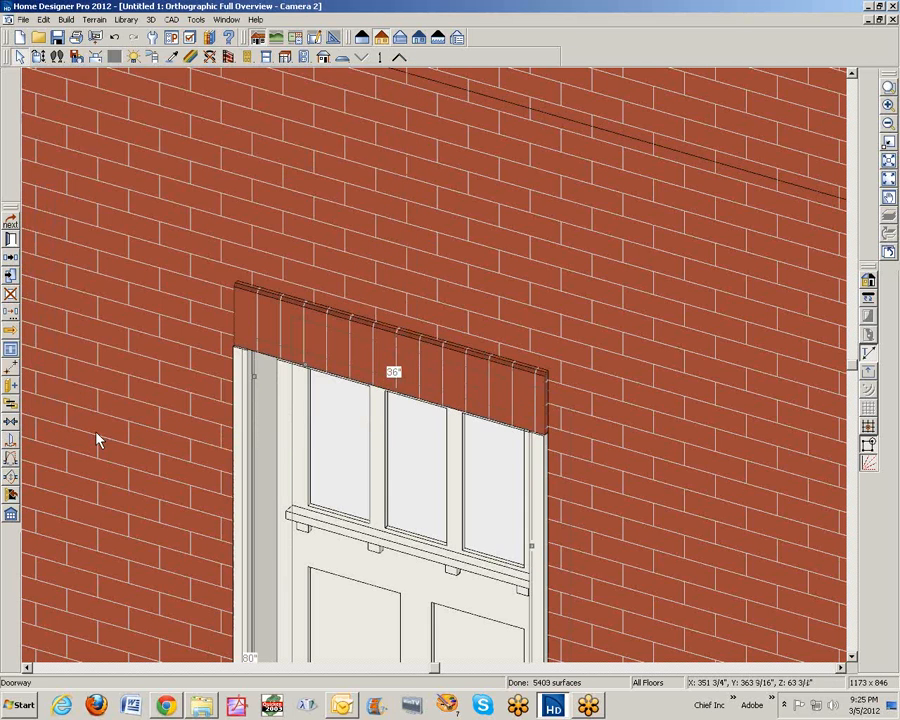
pyautogui.press('Escape')
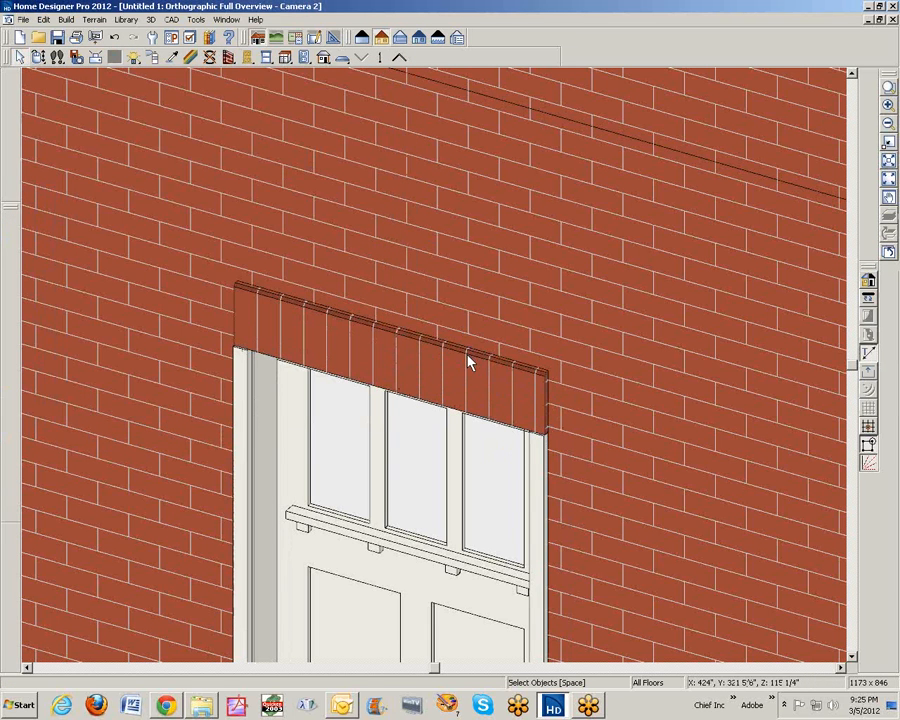
# Step: Turn off the Recessed option for the upper-floor window nearest the gable-end corner and accept the specification
pyautogui.click(888, 142)
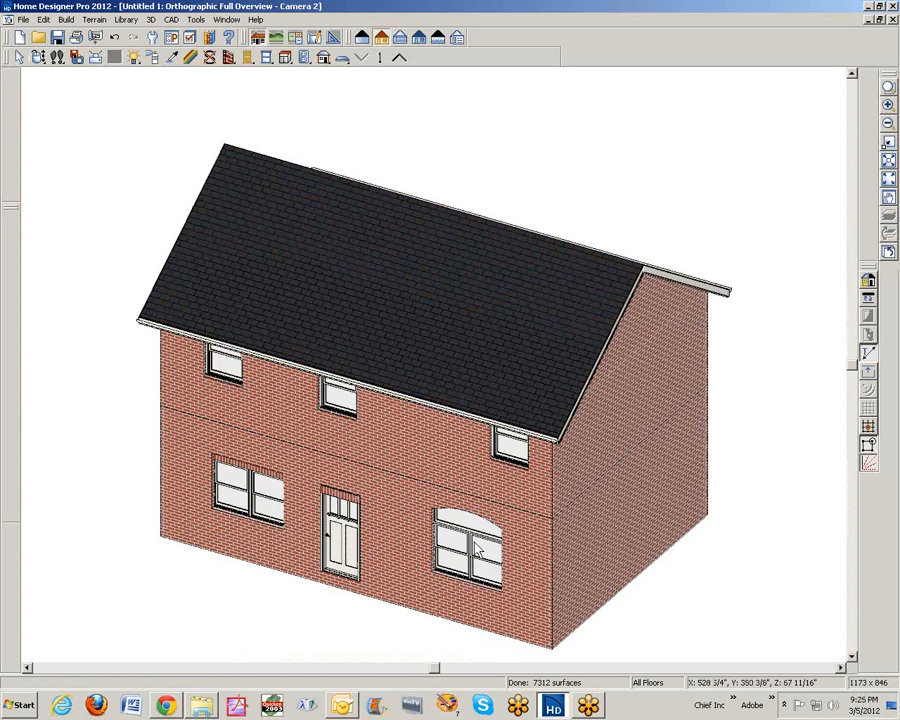
pyautogui.rightClick(515, 457)
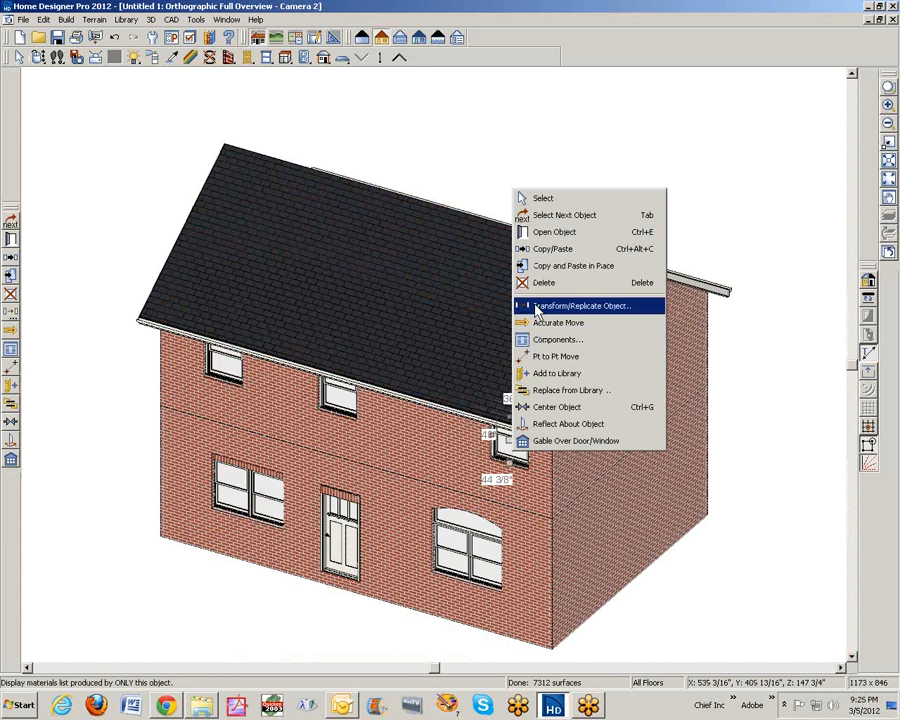
pyautogui.click(535, 229)
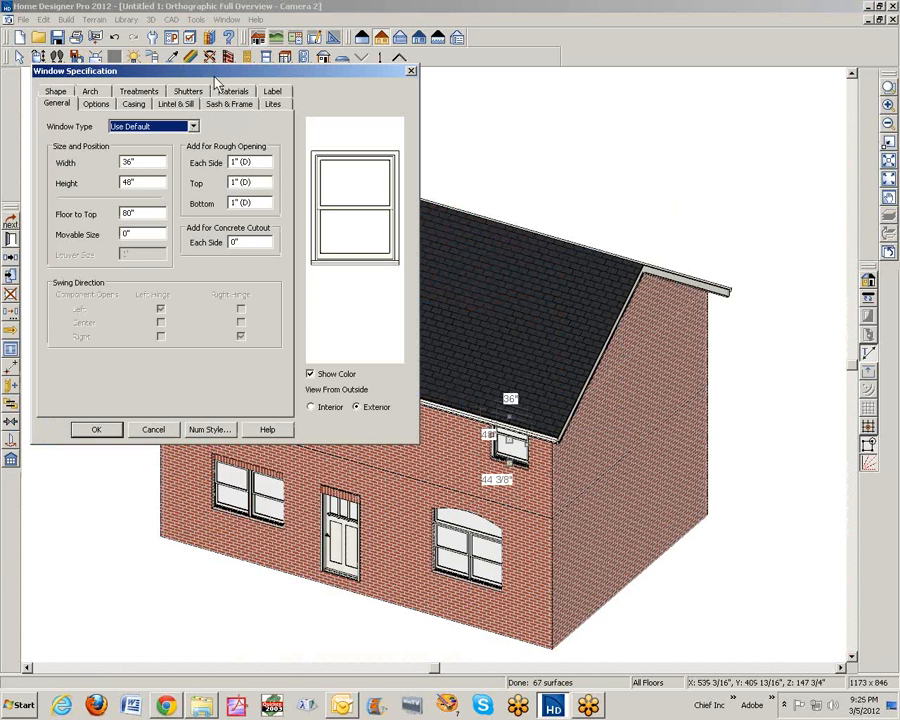
pyautogui.click(92, 104)
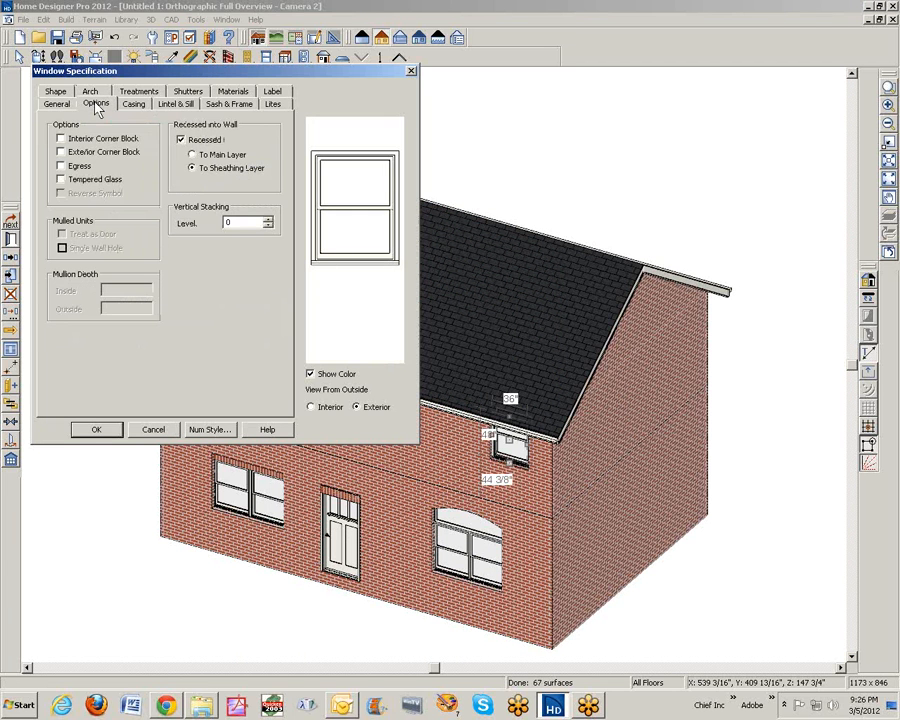
pyautogui.click(182, 140)
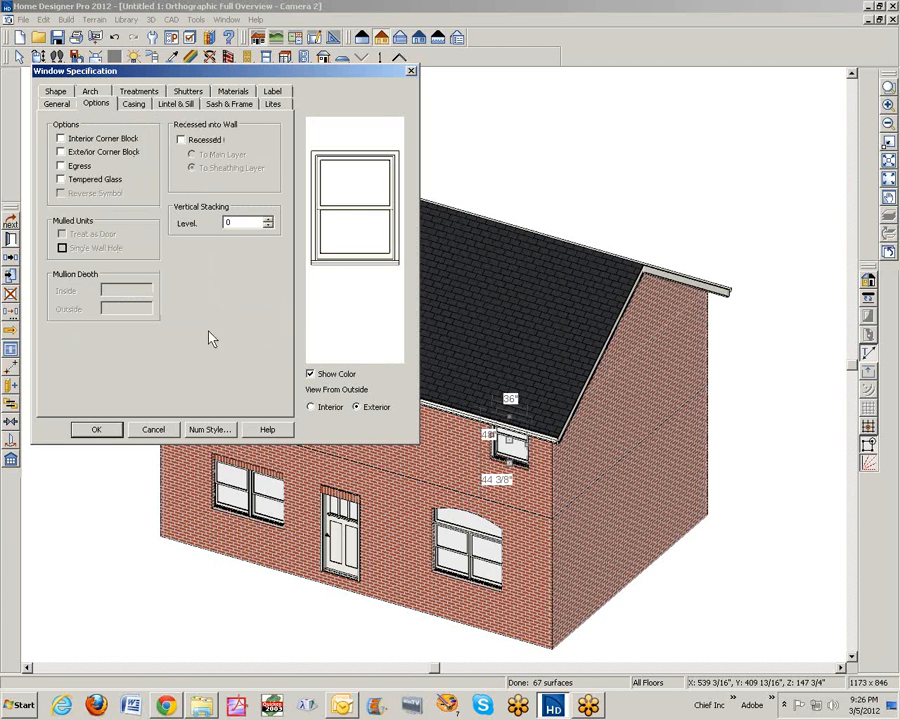
pyautogui.click(90, 432)
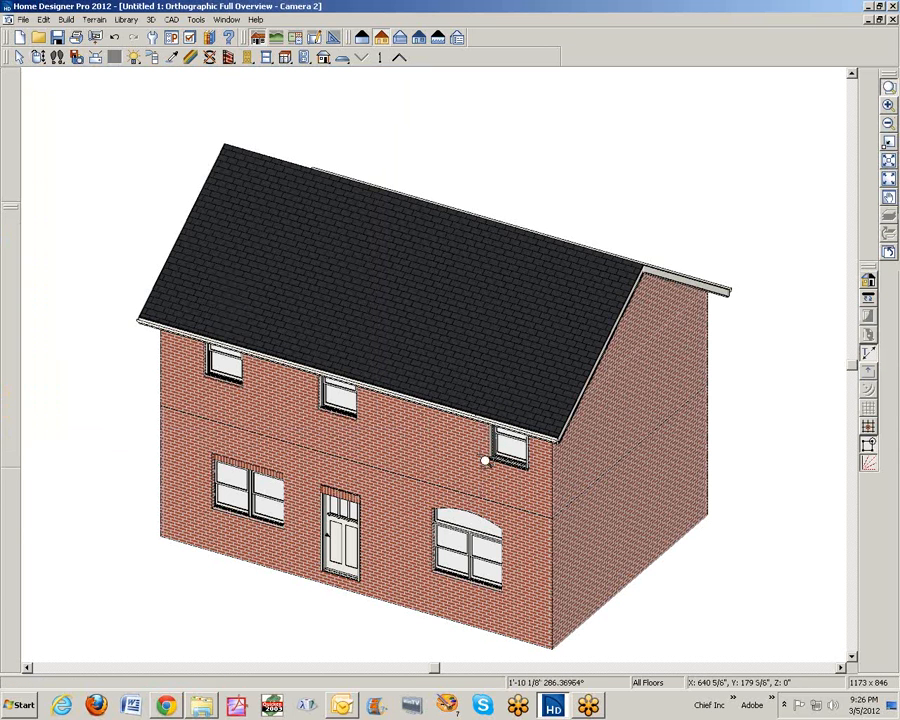
# Step: Recess the upper-floor corner window into the wall to the sheathing layer again and accept the specification
pyautogui.moveTo(470, 364); pyautogui.dragTo(556, 514)
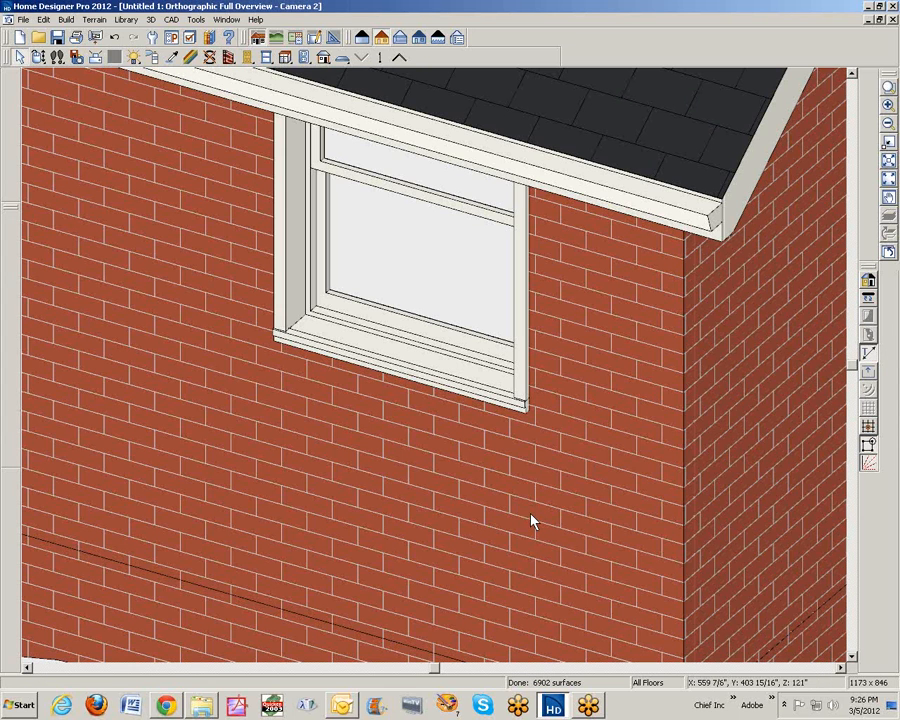
pyautogui.rightClick(476, 376)
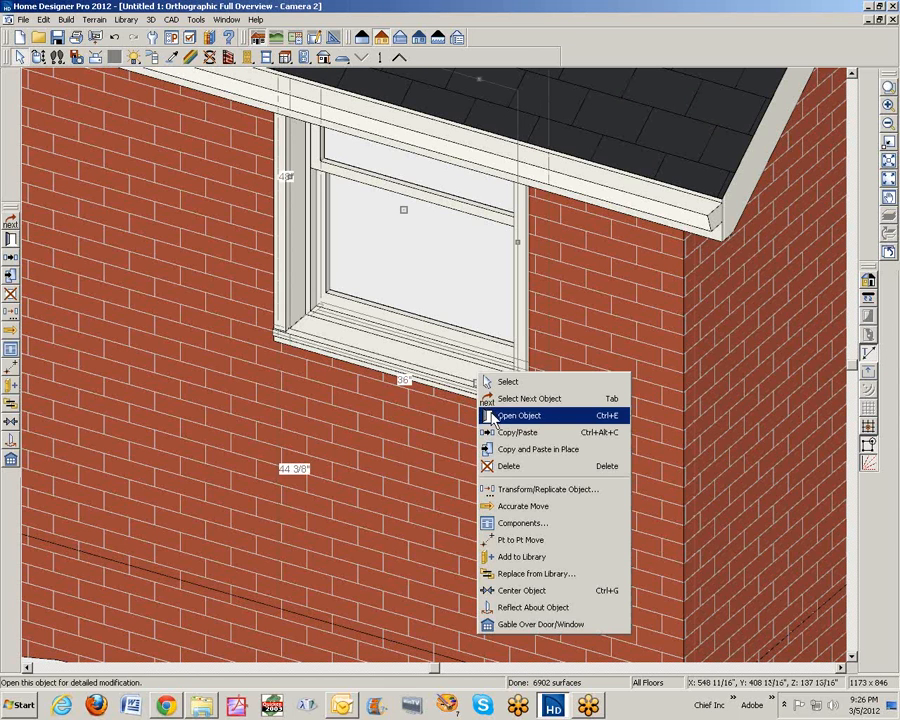
pyautogui.click(491, 415)
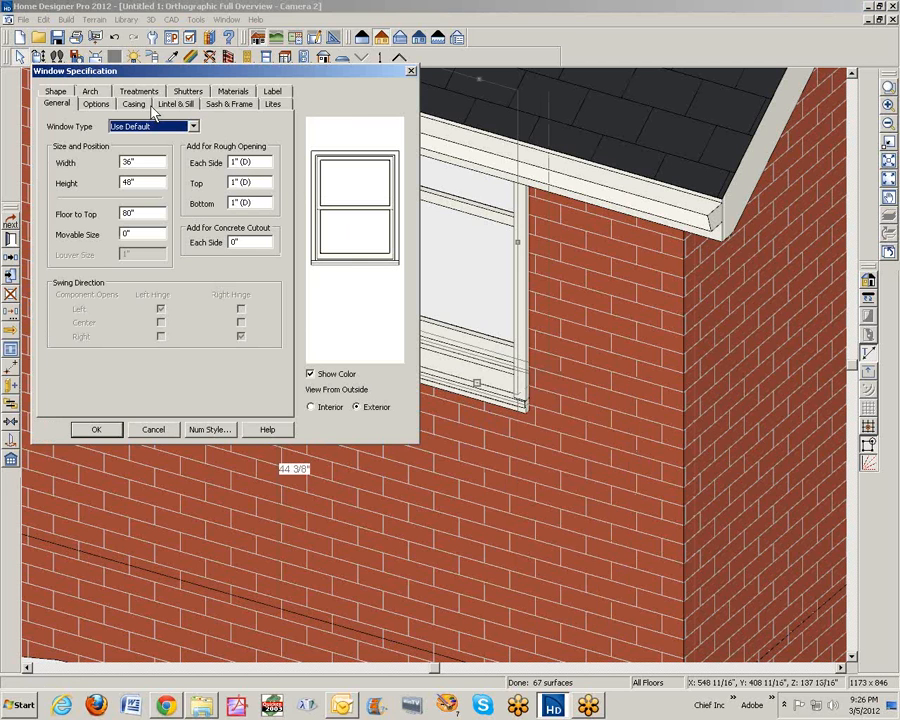
pyautogui.click(96, 104)
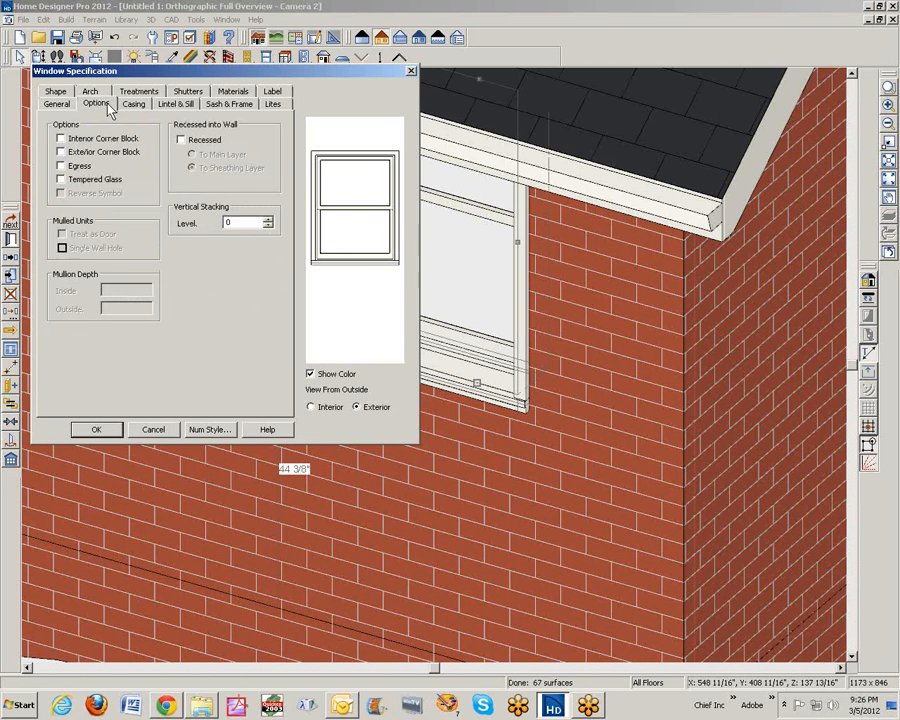
pyautogui.click(183, 141)
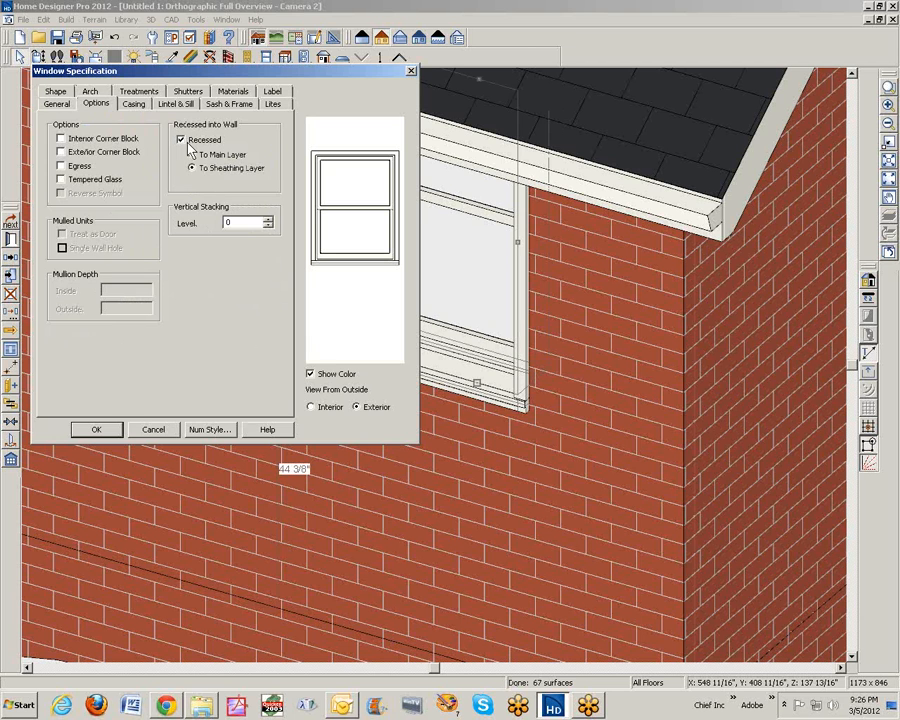
pyautogui.click(110, 433)
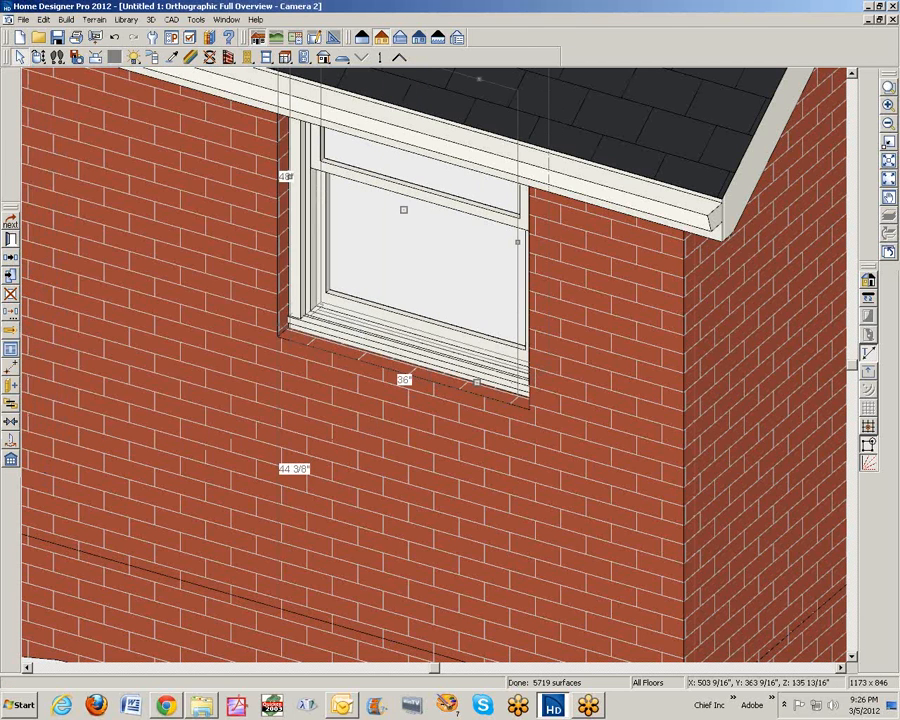